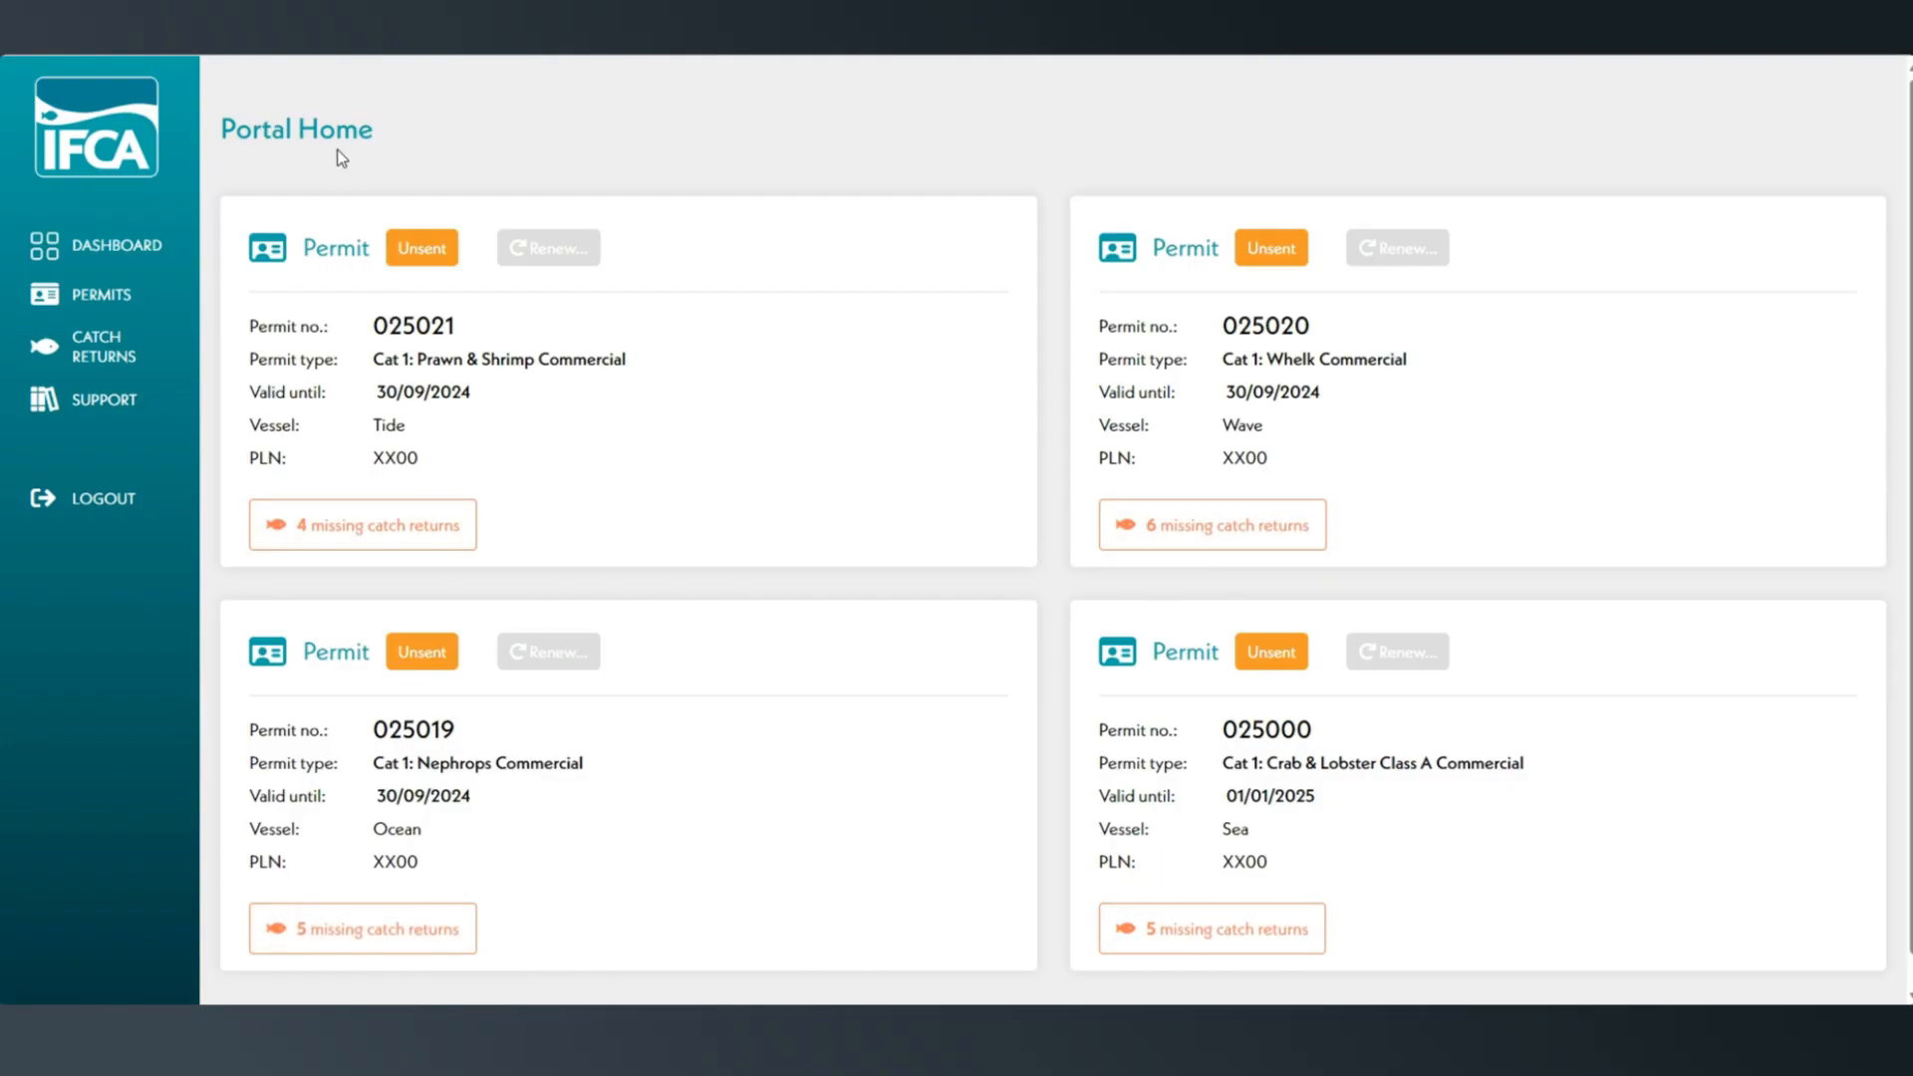
Open the May 2024 catch return for the Cat 1: Crab & Lobster Class A permit of vessel Sea.
{"action": "left_click", "coordinate": [152, 358]}
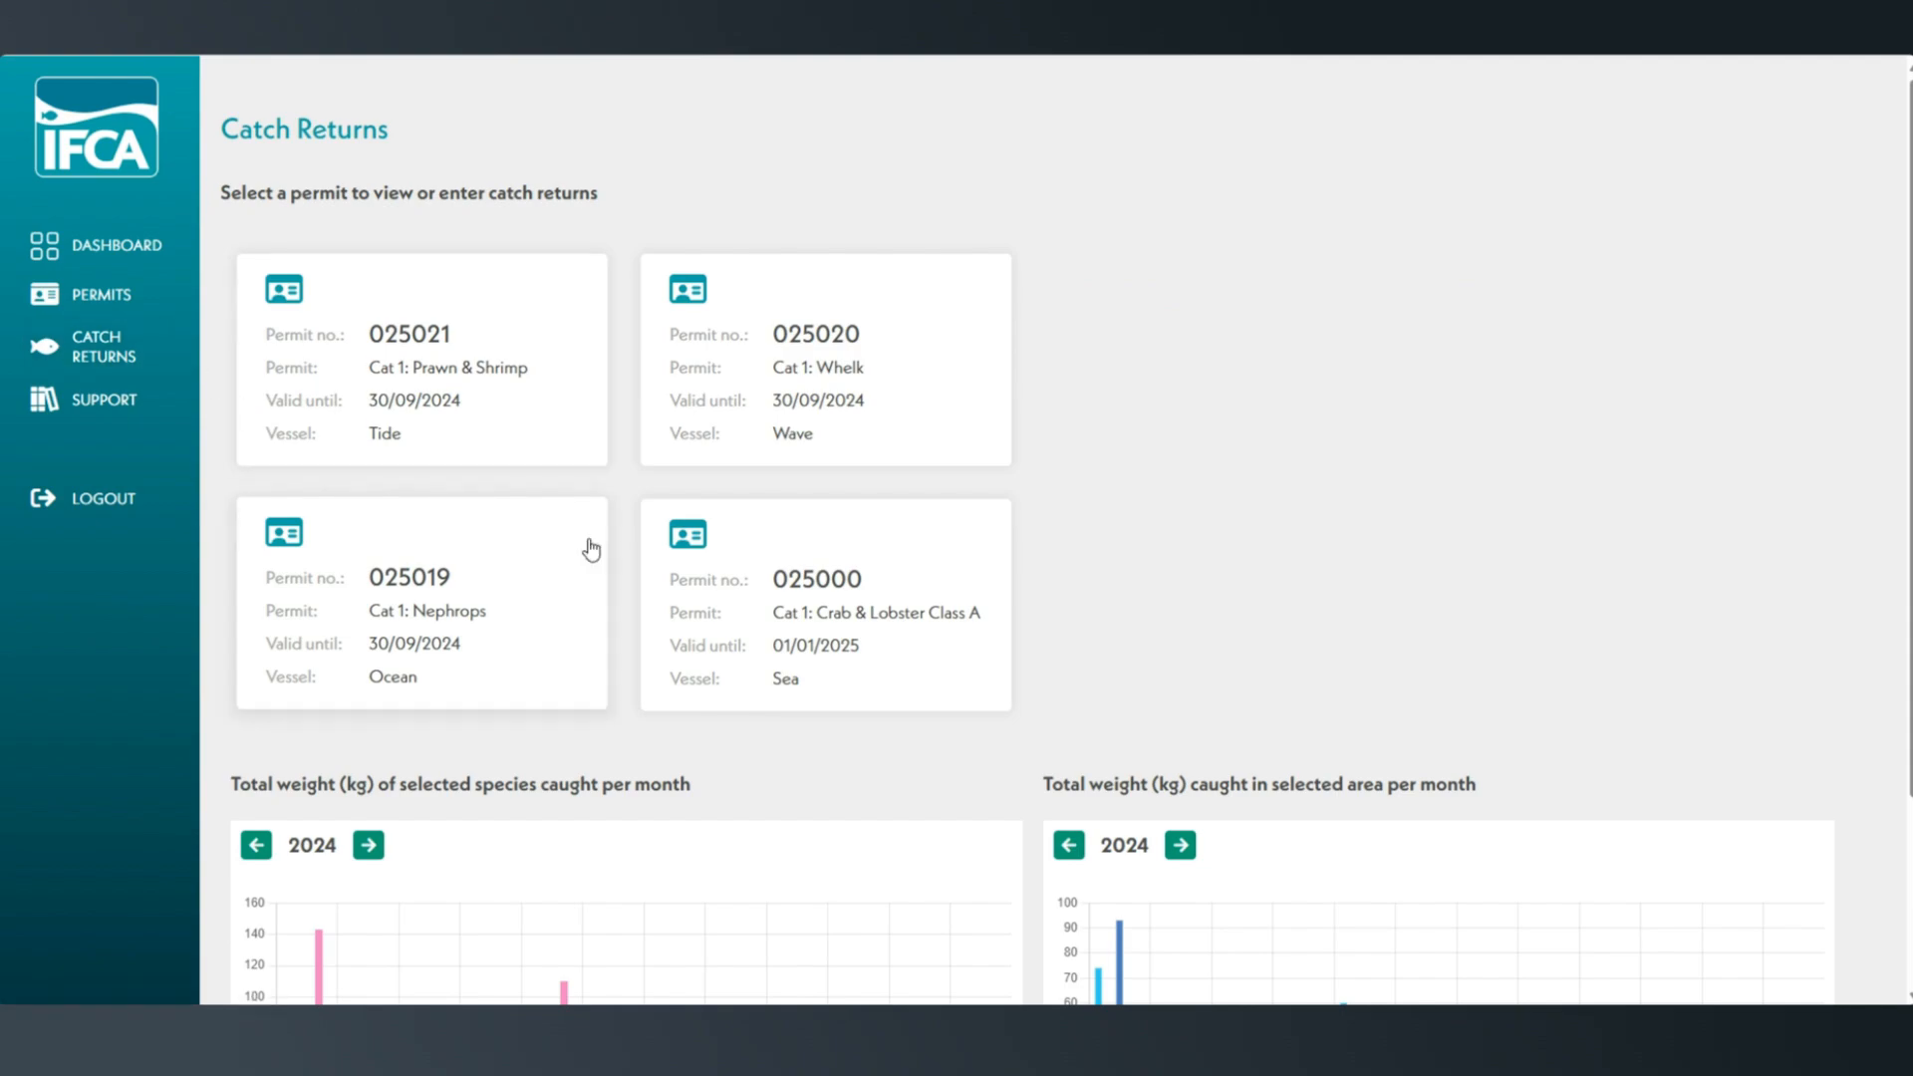
{"action": "left_click", "coordinate": [939, 675]}
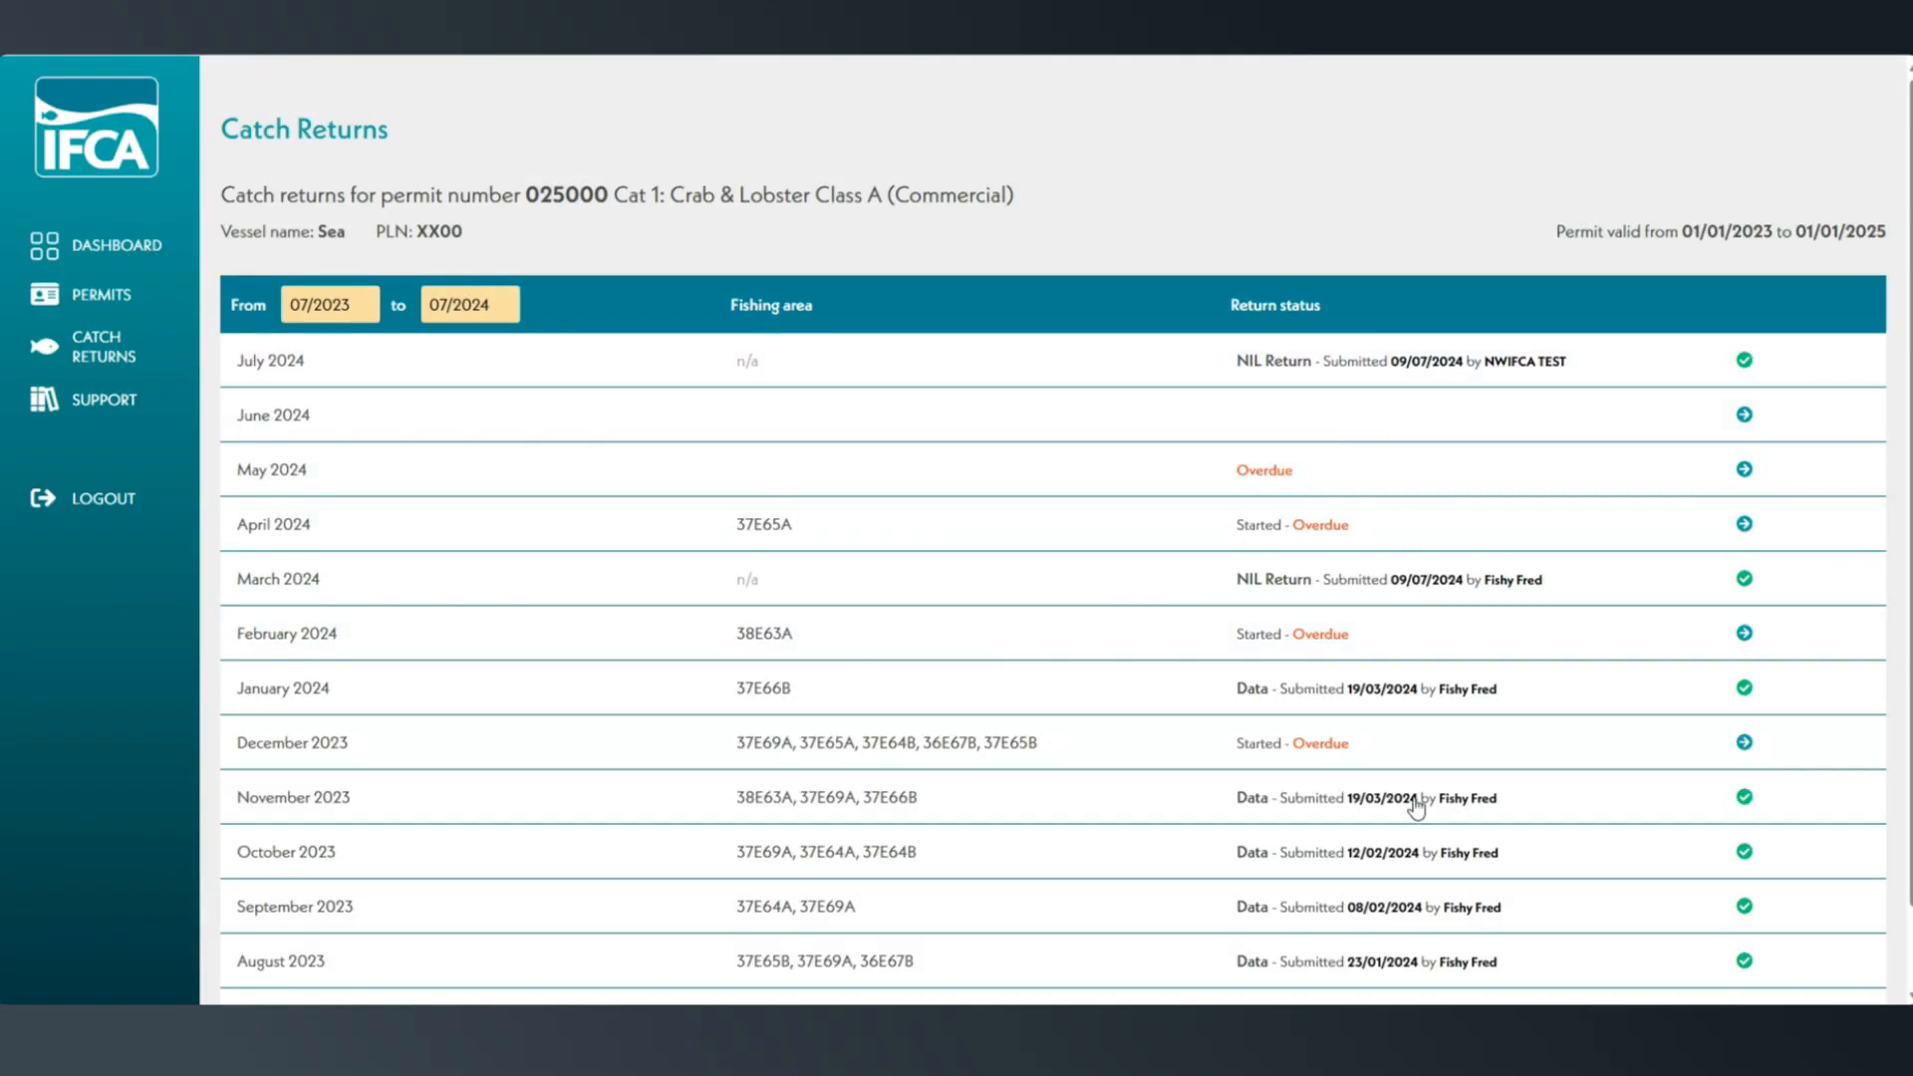
{"action": "scroll", "coordinate": [1376, 932], "scroll_direction": "down", "scroll_amount": 1}
{"action": "scroll", "coordinate": [1373, 936], "scroll_direction": "up", "scroll_amount": 1}
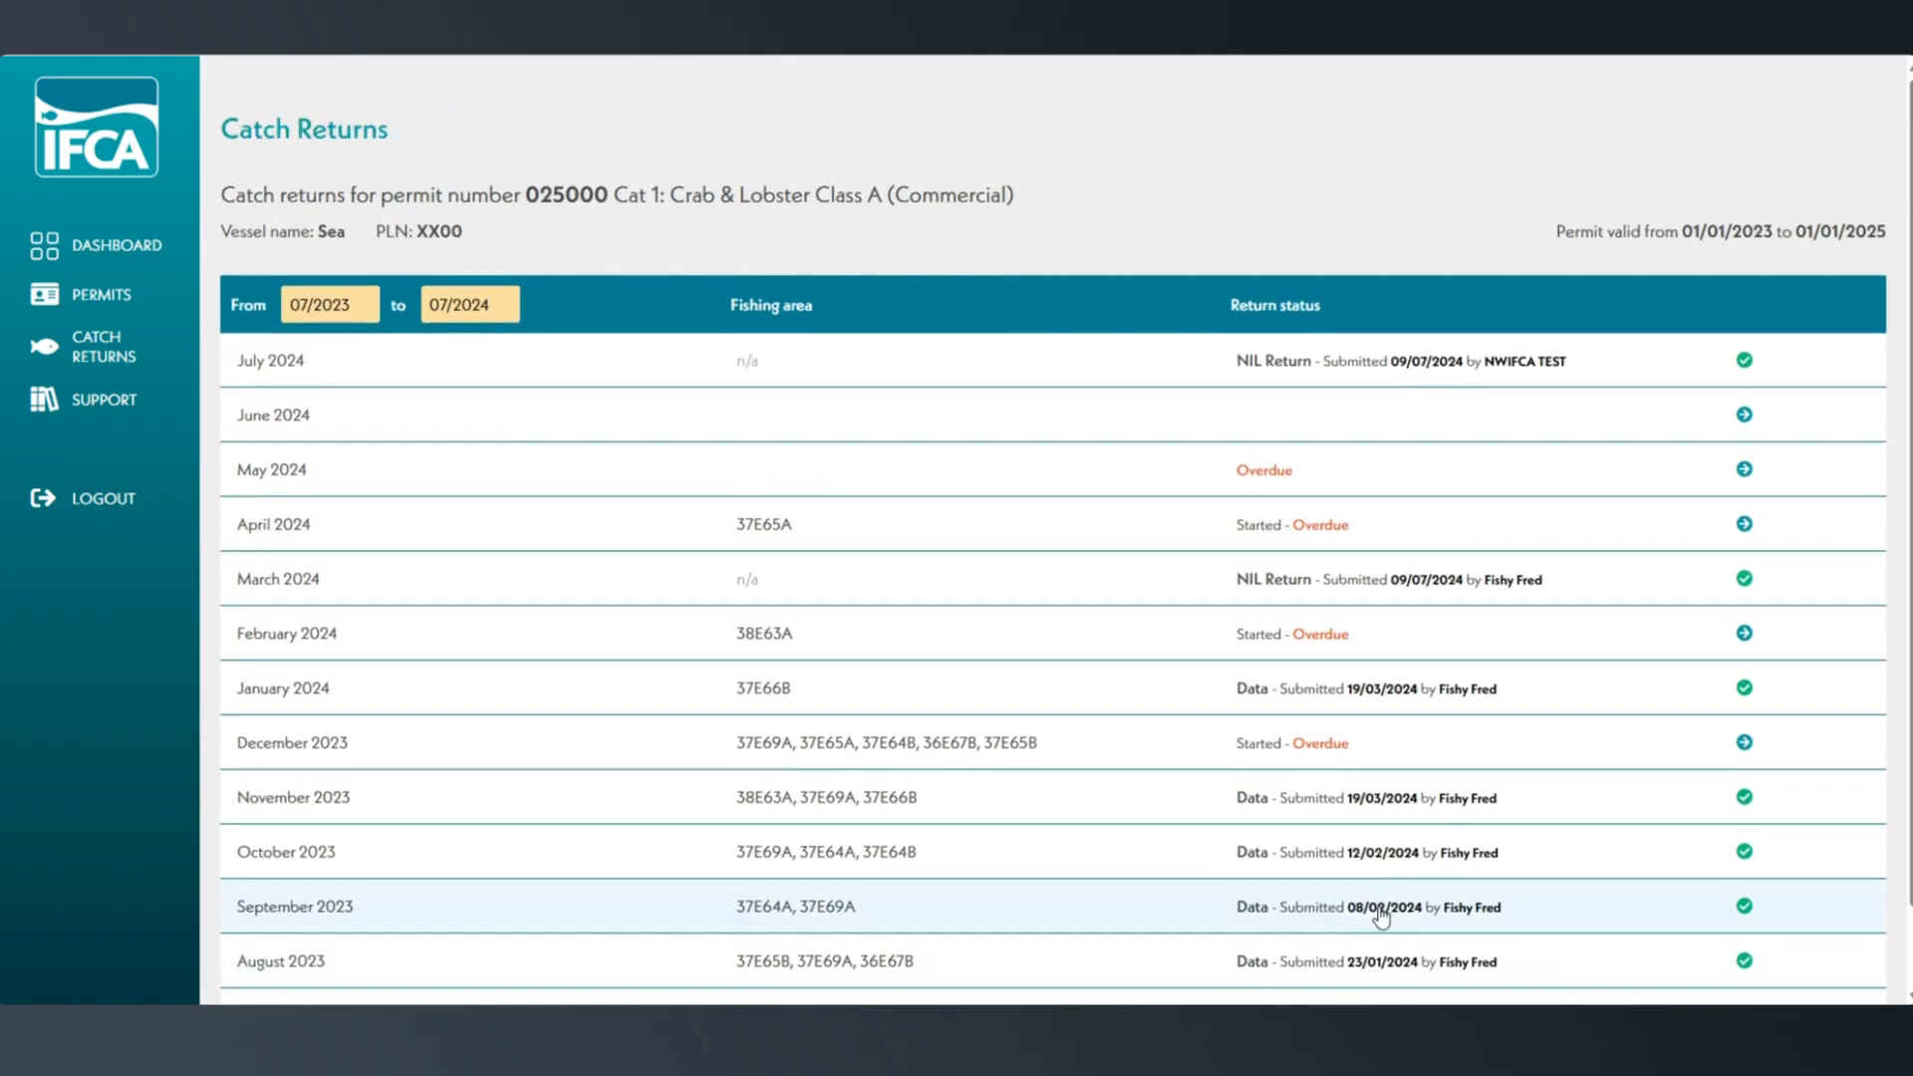
{"action": "scroll", "coordinate": [1367, 887], "scroll_direction": "down", "scroll_amount": 1}
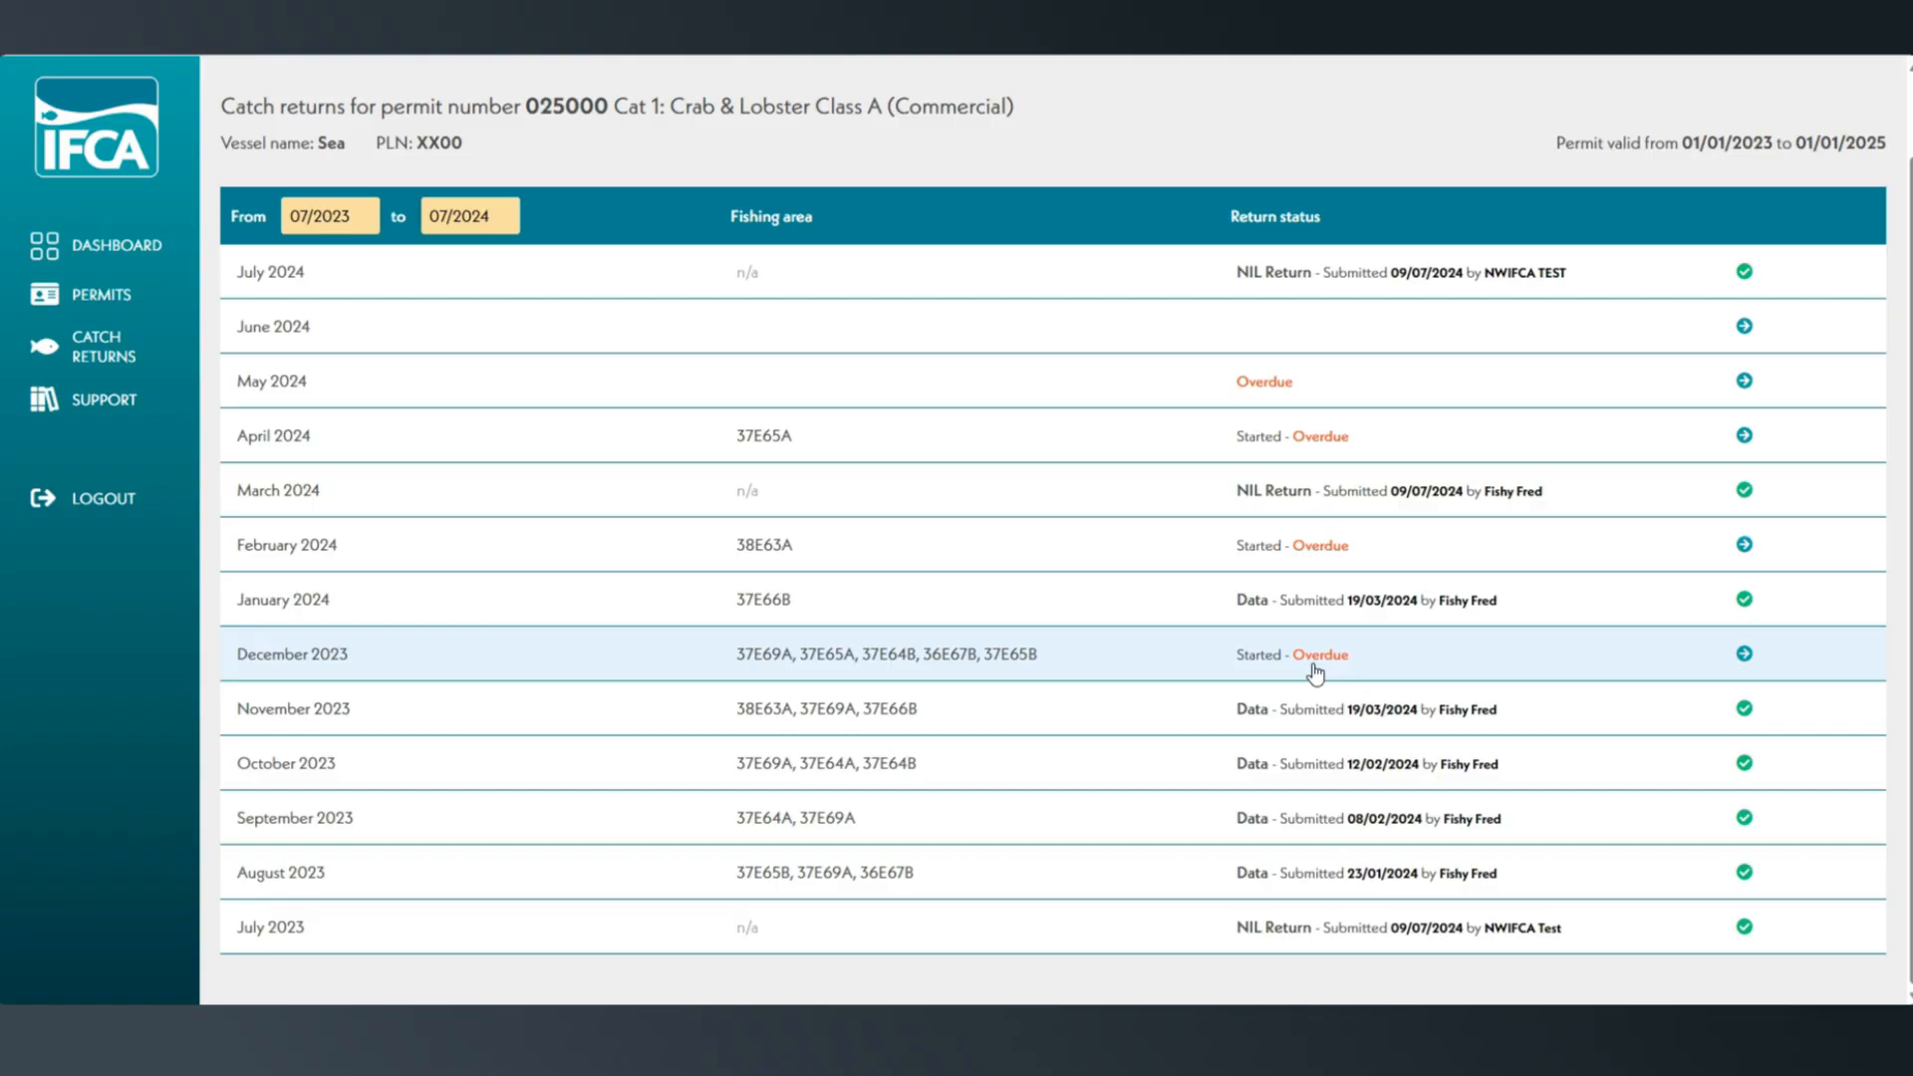
{"action": "left_click", "coordinate": [1292, 395]}
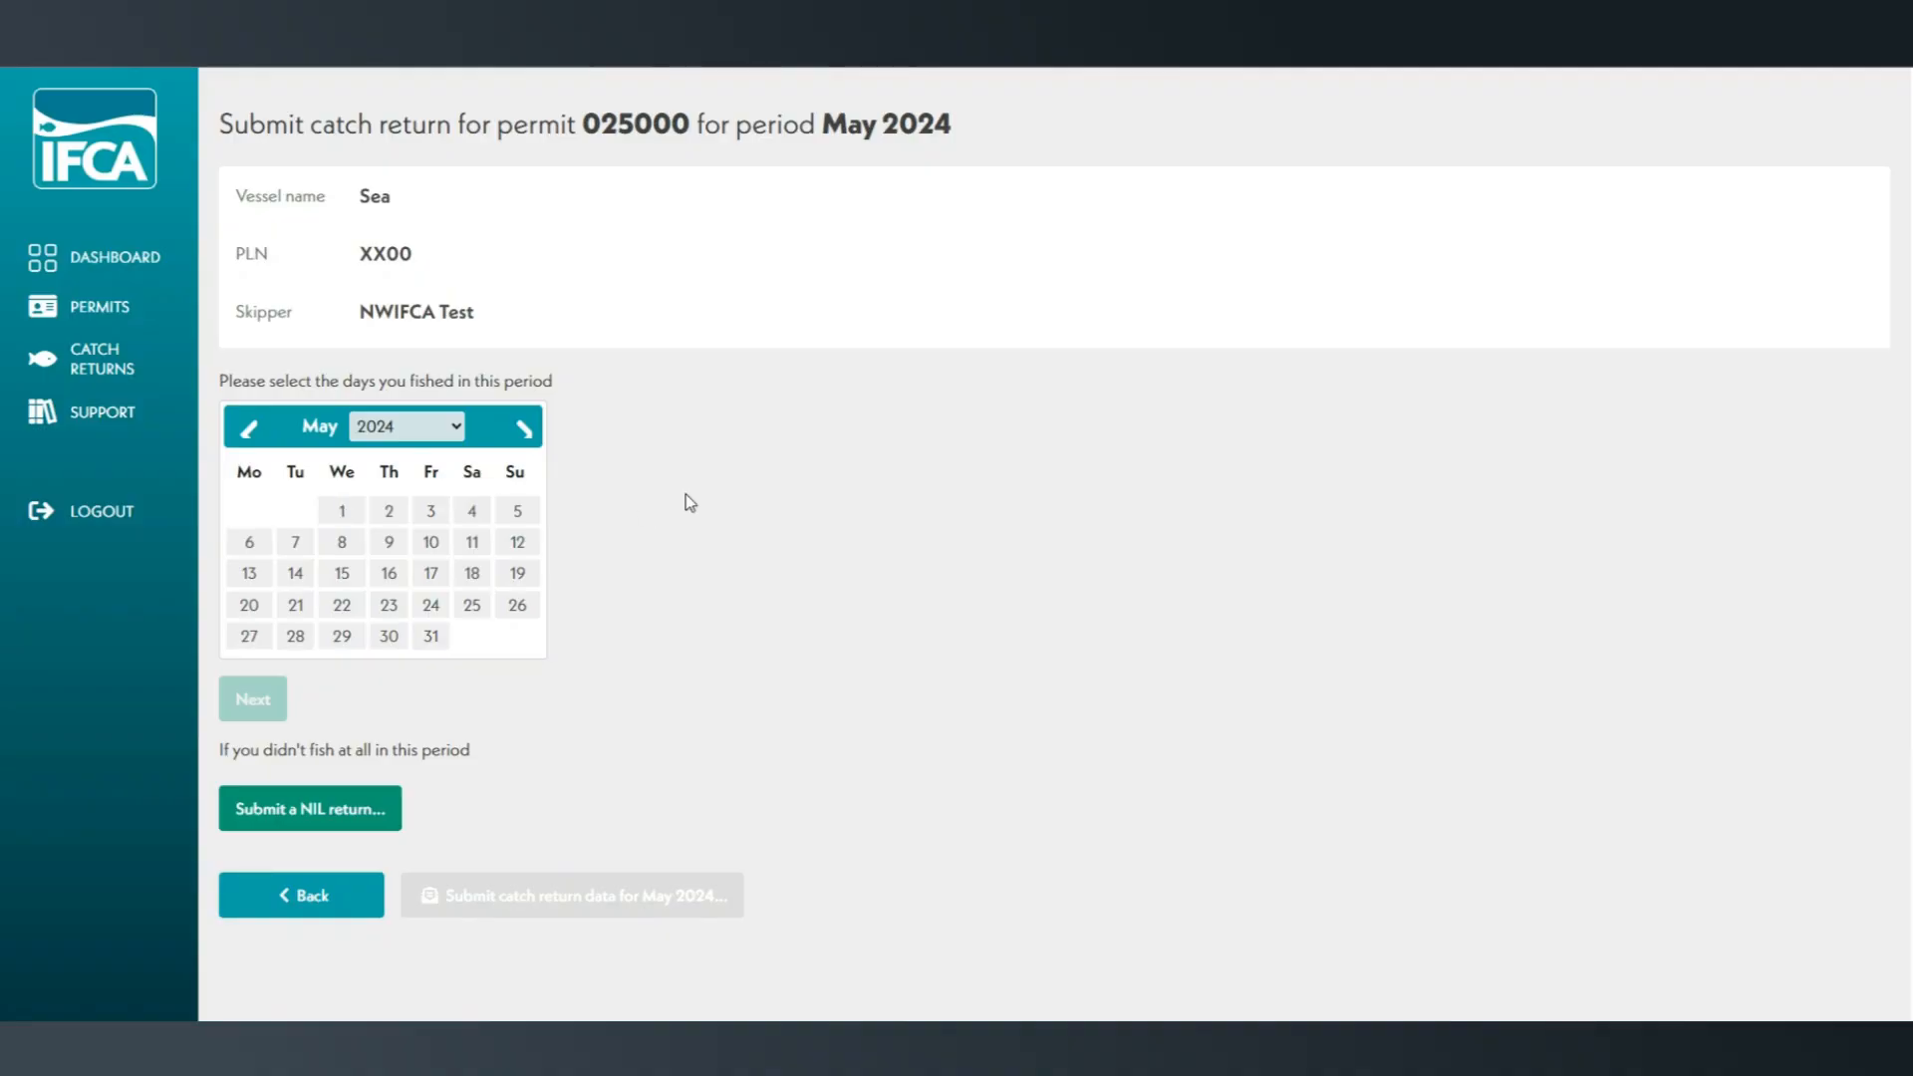
Select 8, 18 and 29 May 2024 as the days fished and continue to the area selection.
{"action": "left_click", "coordinate": [342, 544]}
{"action": "left_click", "coordinate": [473, 578]}
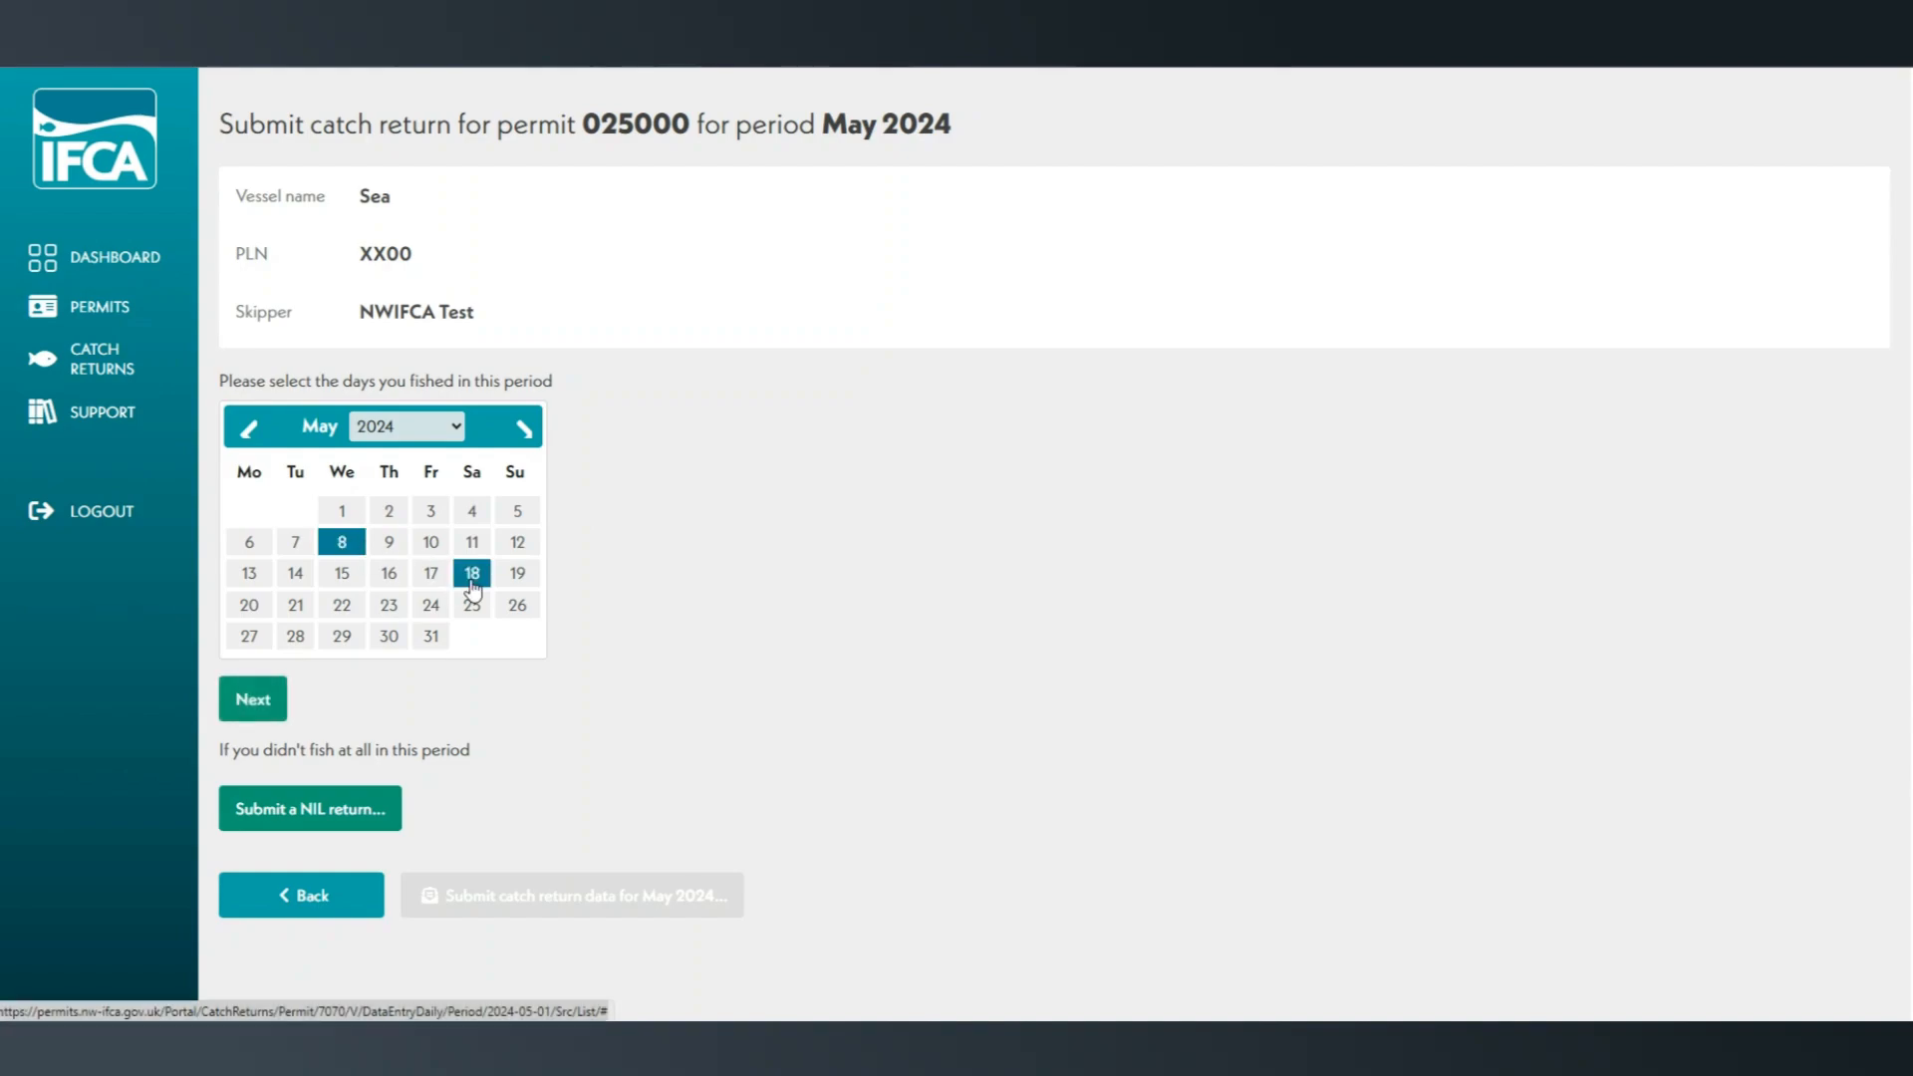
{"action": "left_click", "coordinate": [342, 641]}
{"action": "left_click", "coordinate": [281, 706]}
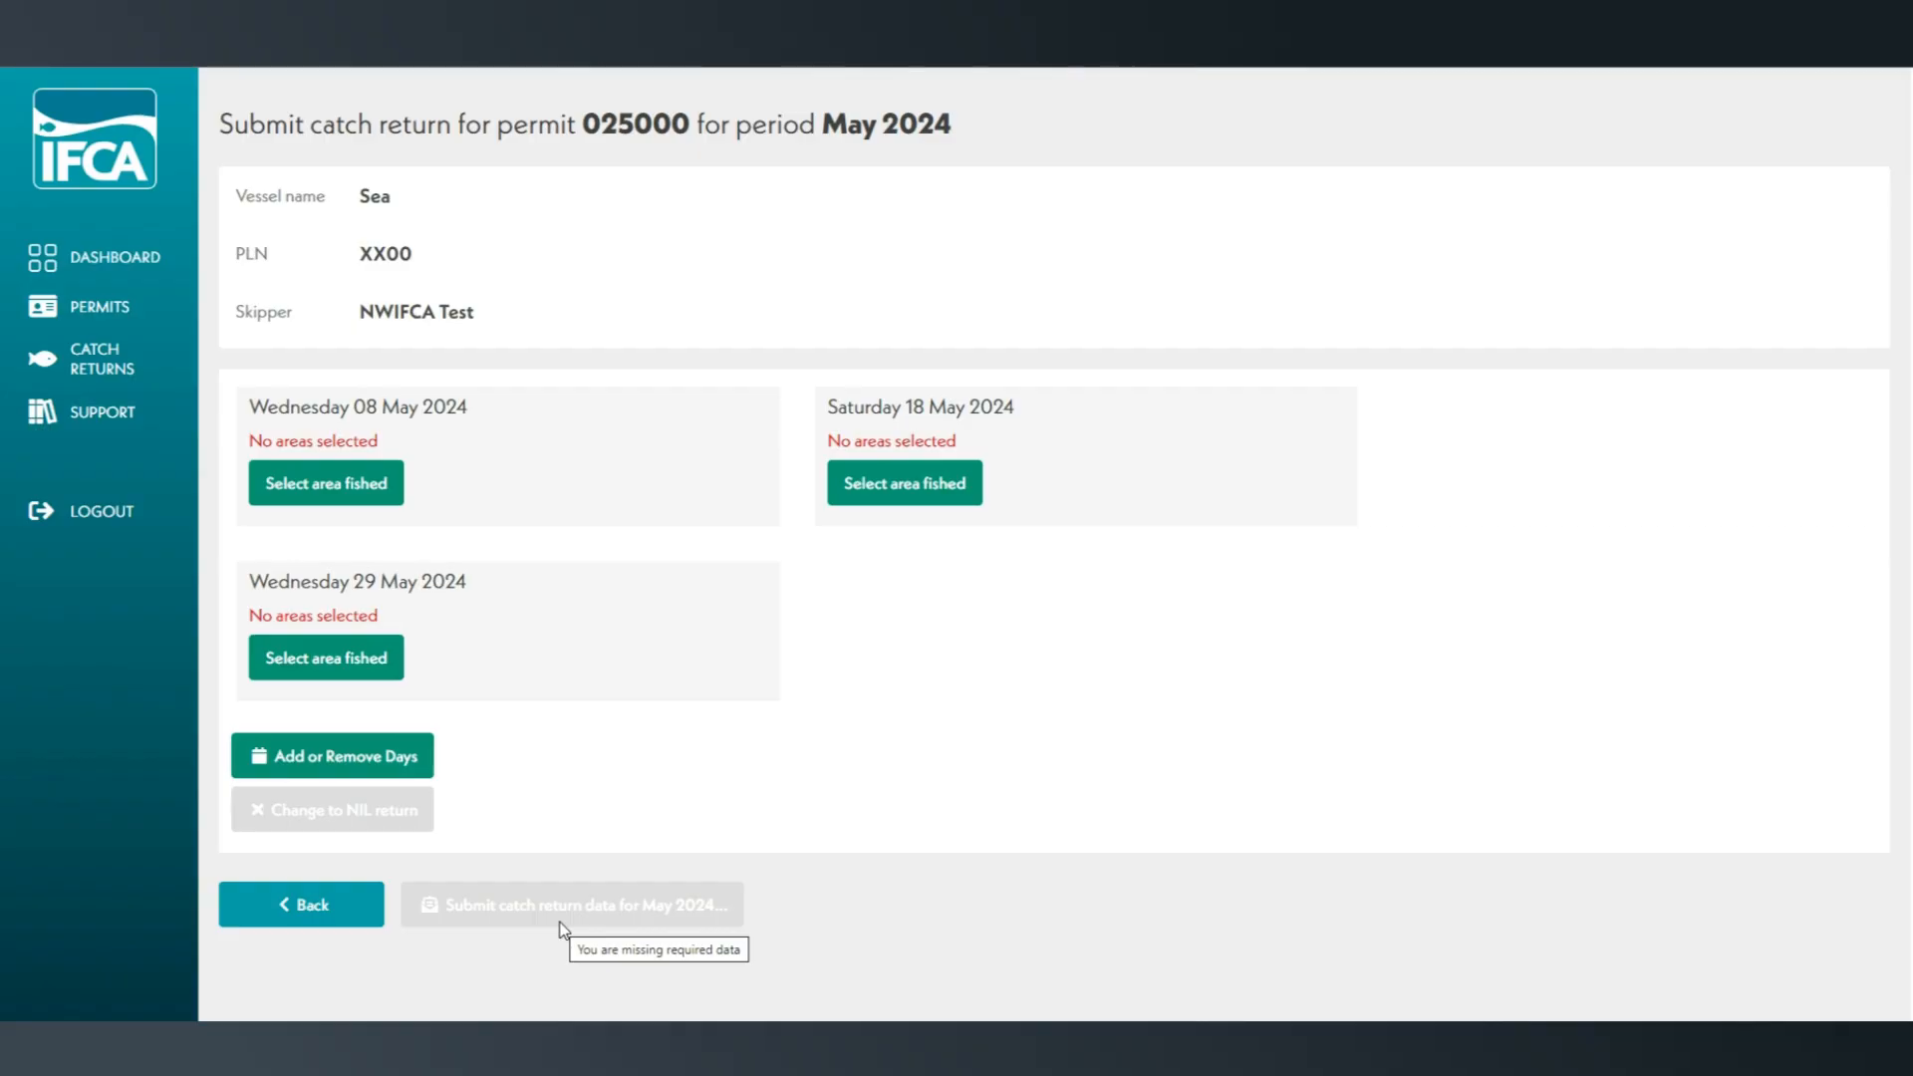
Select area 37E66B on the fishing areas map for Wednesday 08 May 2024.
{"action": "left_click", "coordinate": [378, 504]}
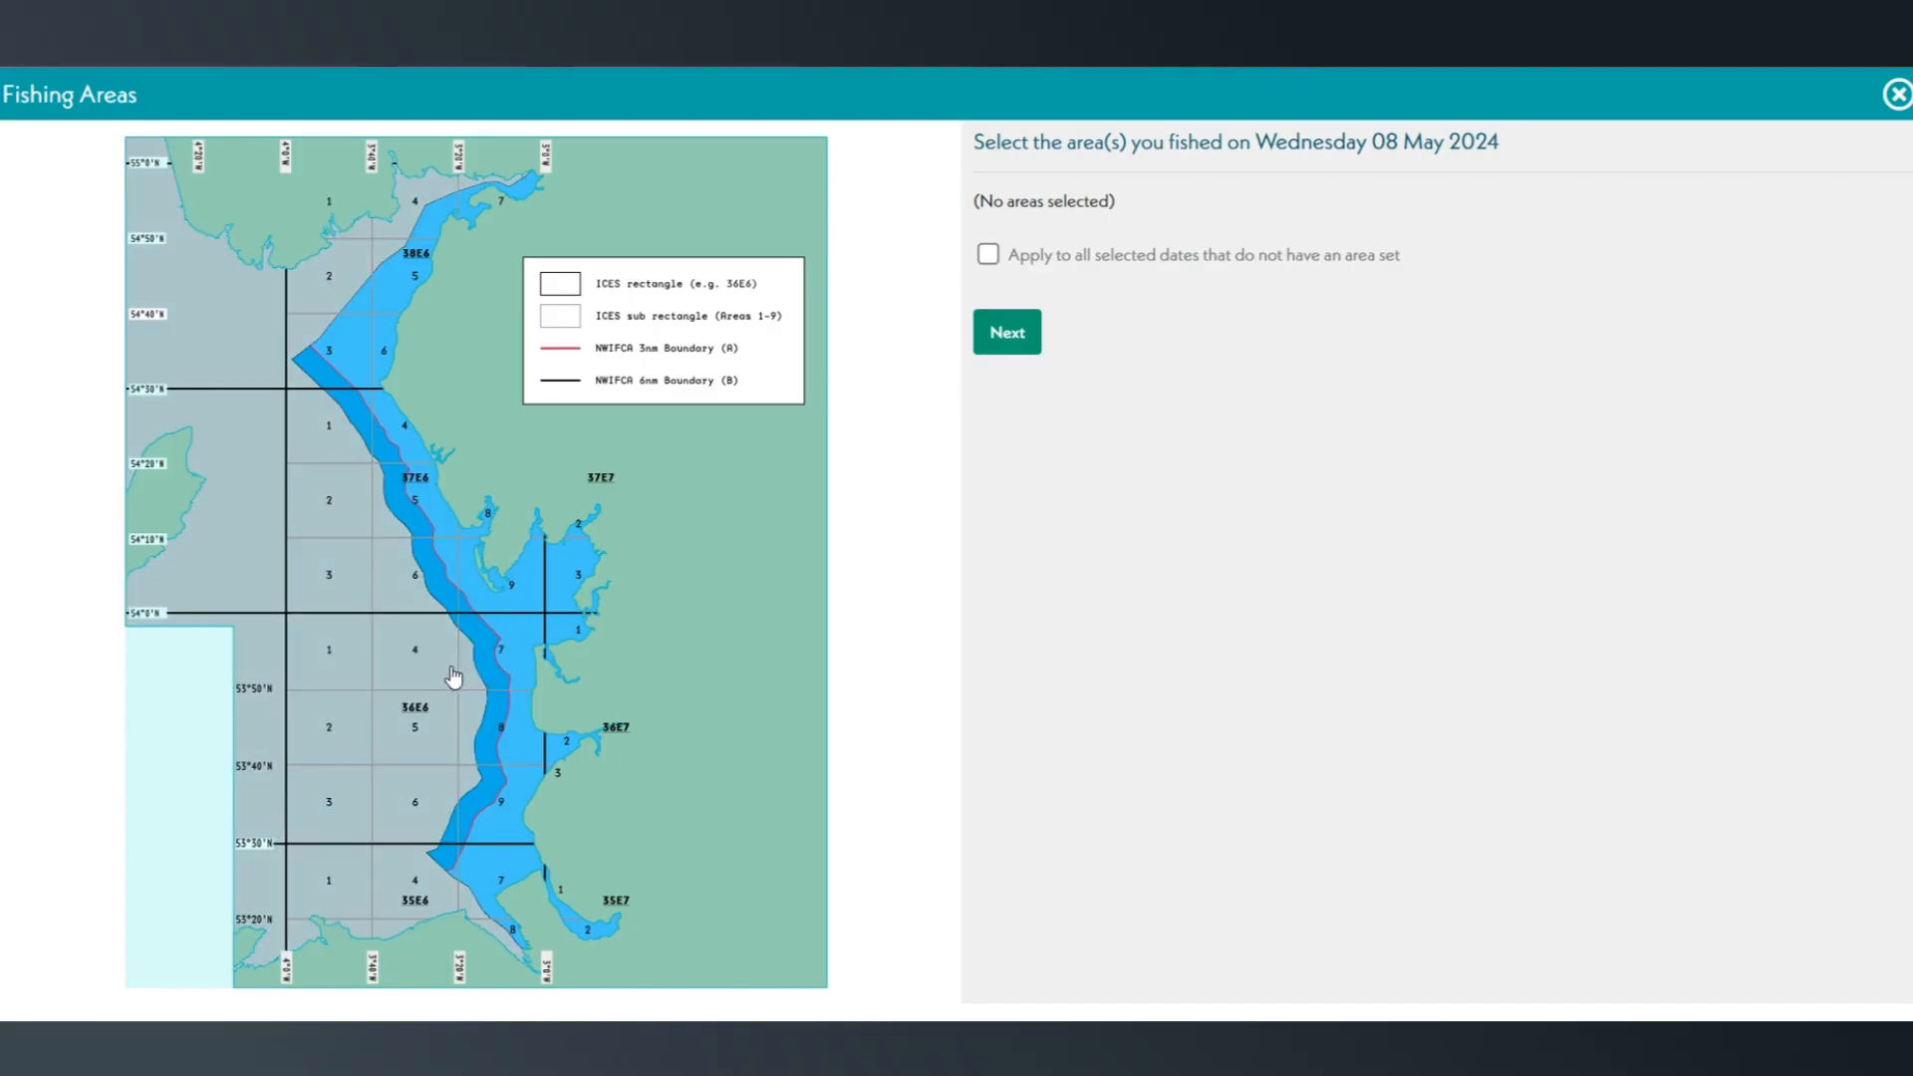
{"action": "left_click", "coordinate": [434, 583]}
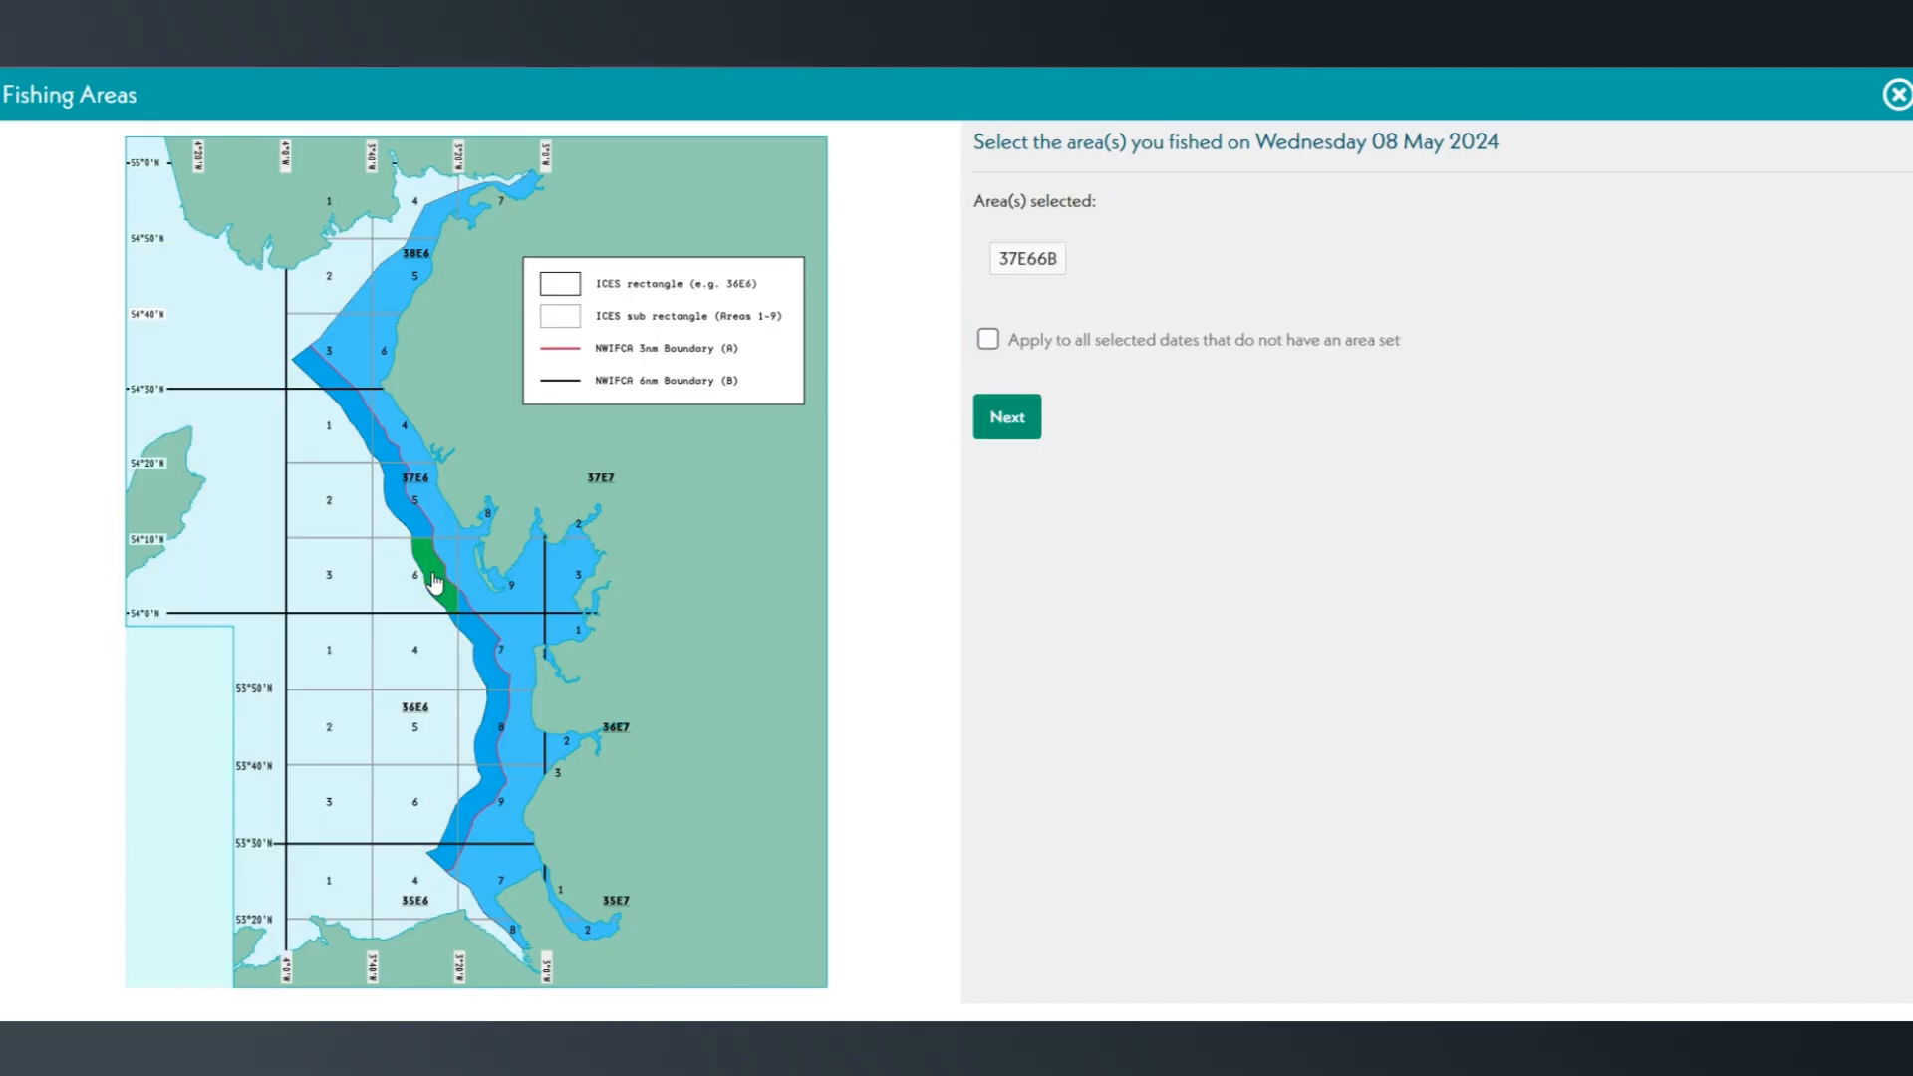
Add areas 37E65B, 37E65A, 37E64A and 37E64B to the selection for 08 May 2024.
{"action": "left_click", "coordinate": [427, 503]}
{"action": "left_click", "coordinate": [426, 466]}
{"action": "left_click", "coordinate": [406, 442]}
{"action": "left_click", "coordinate": [395, 448]}
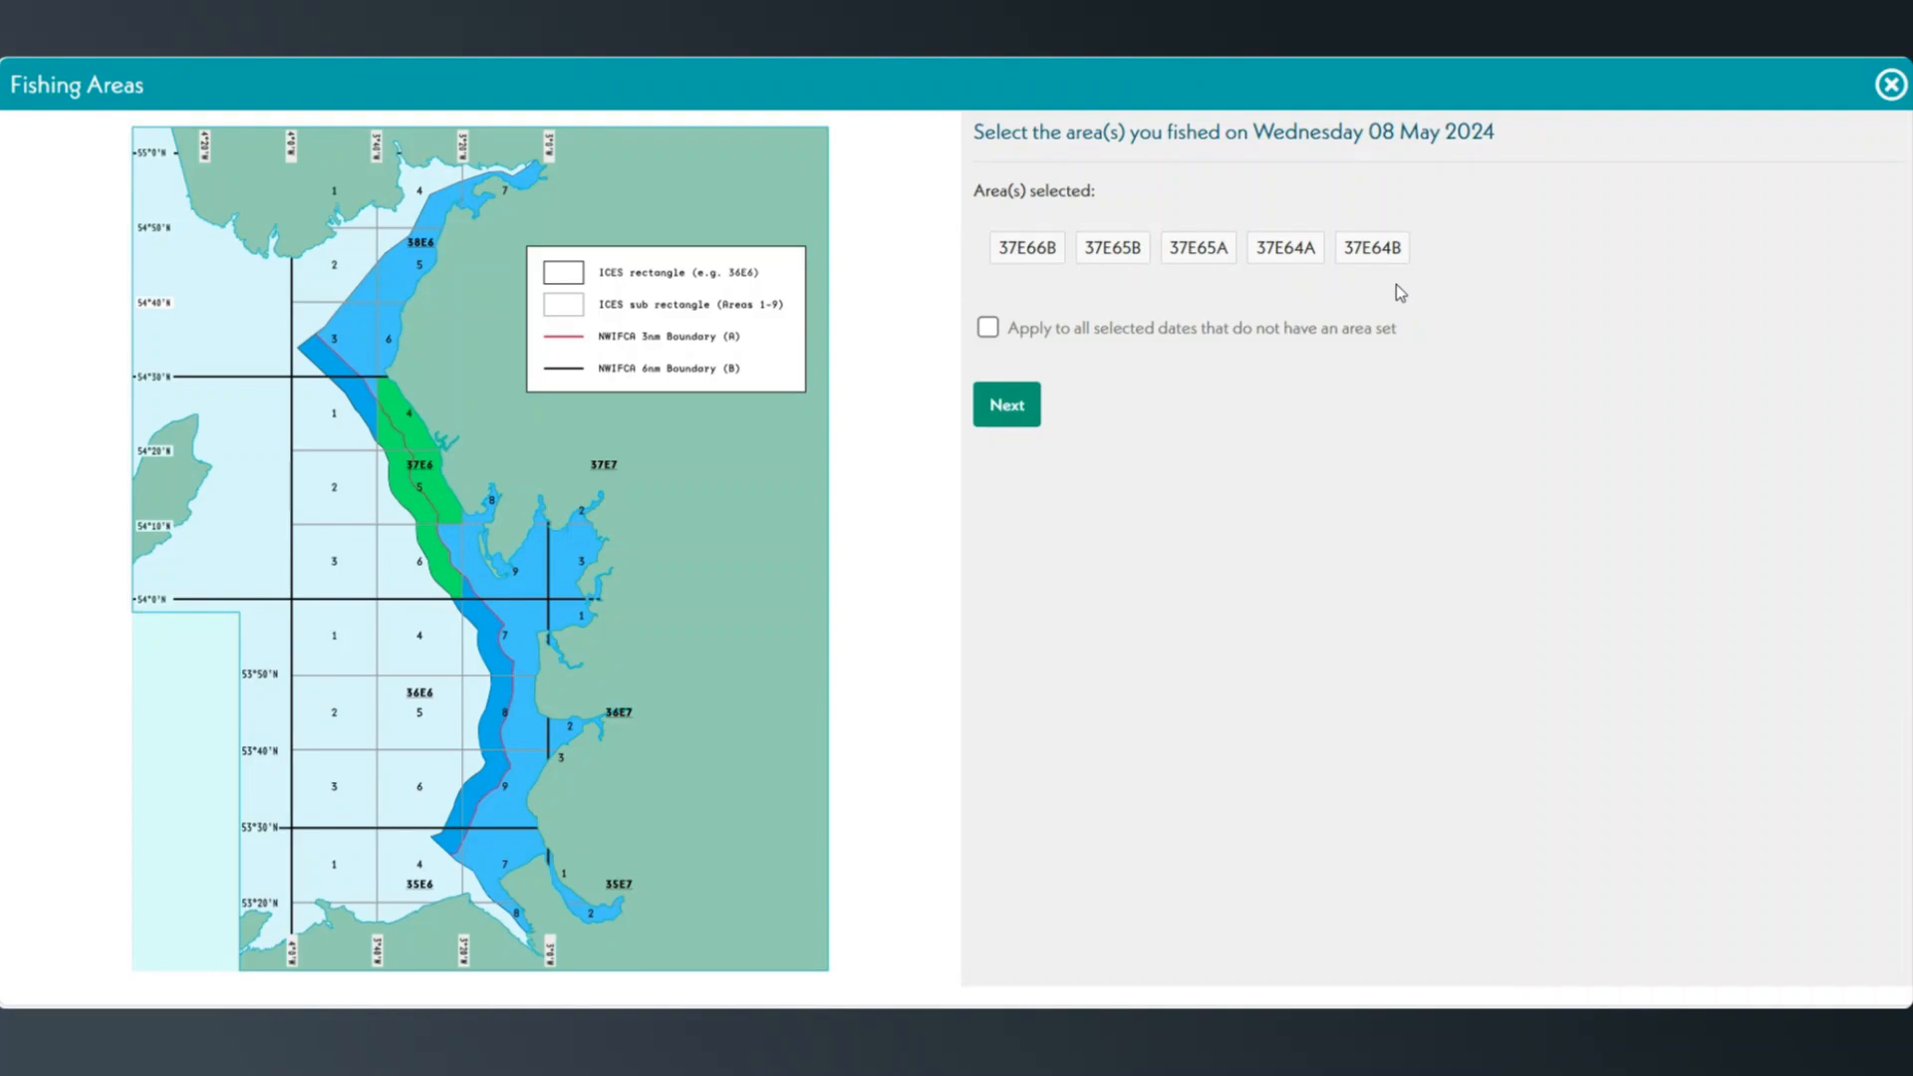
Deselect areas 37E65A, 37E65B, 37E64A and 37E64B on the map so only 37E66B is selected.
{"action": "left_click", "coordinate": [441, 503]}
{"action": "left_click", "coordinate": [433, 451]}
{"action": "left_click", "coordinate": [398, 439]}
{"action": "left_click", "coordinate": [397, 483]}
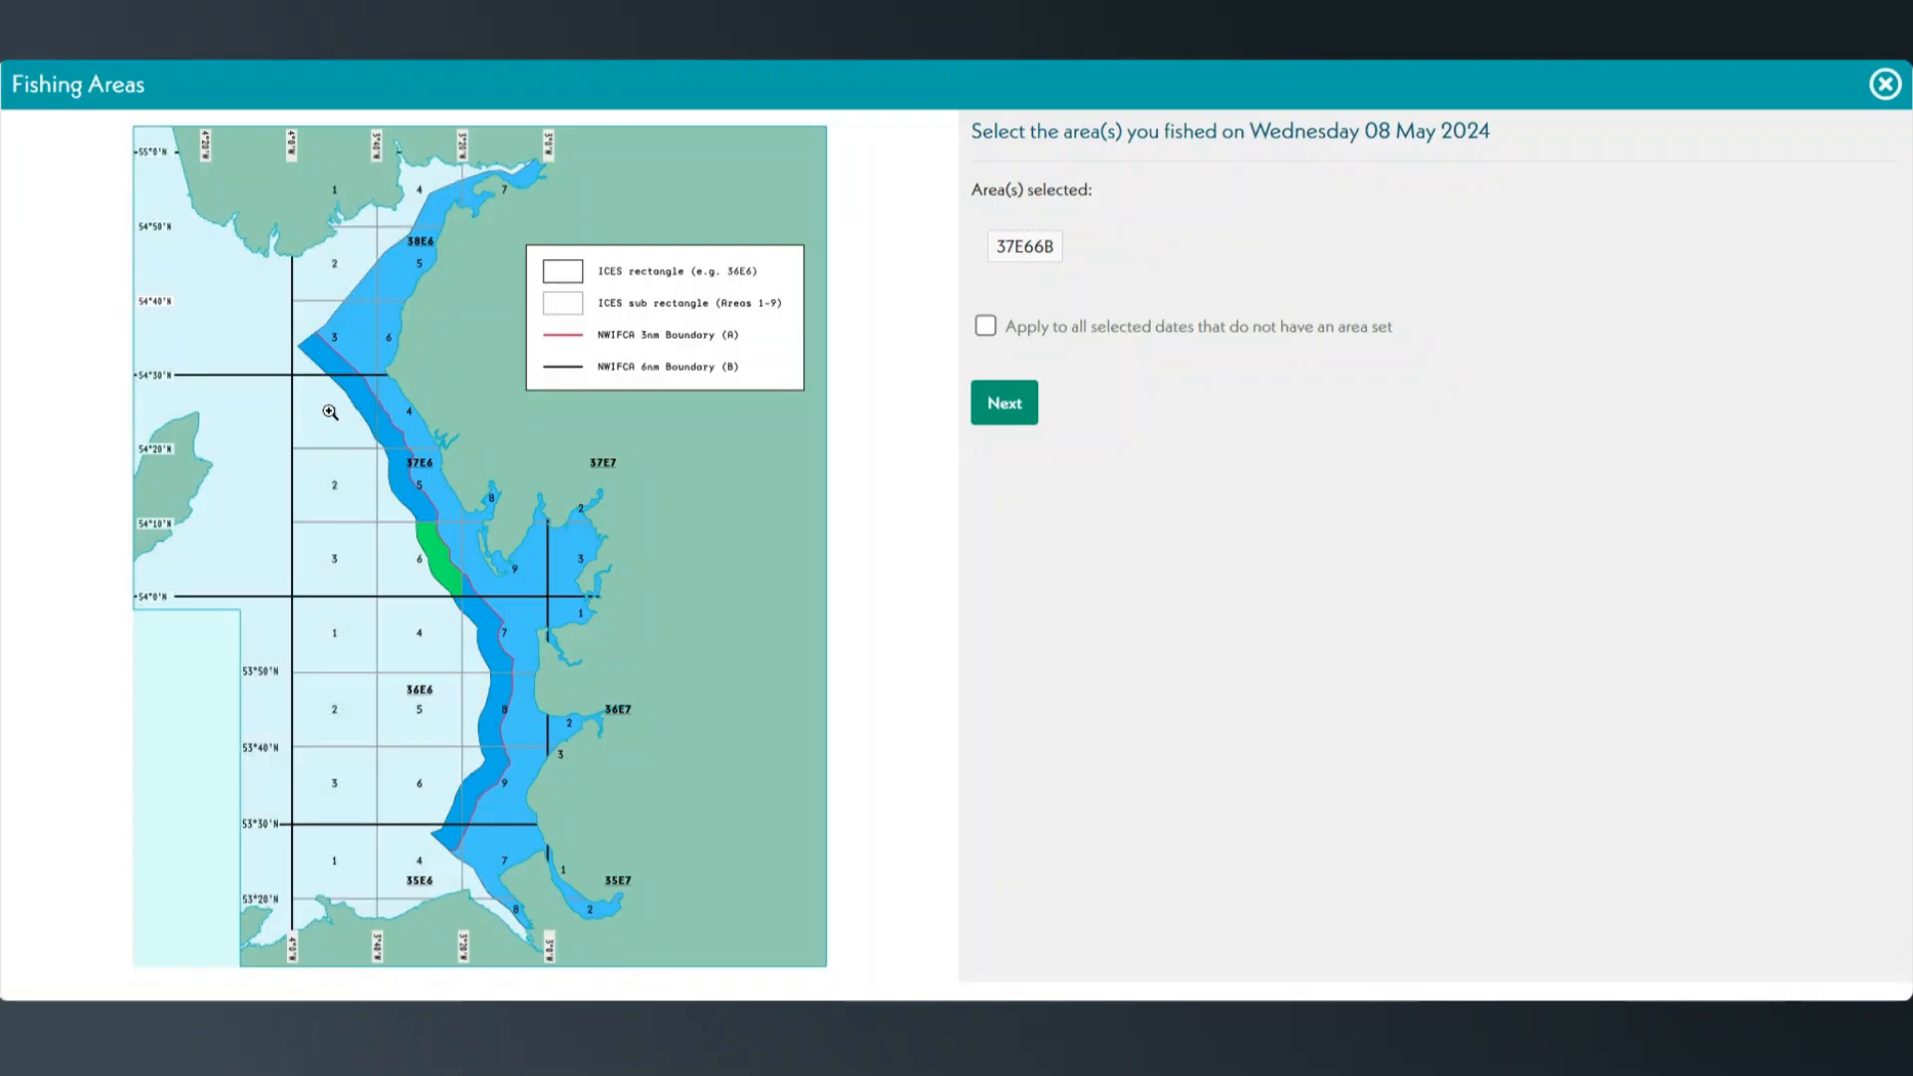
Magnify sub-rectangle 1 of 37E6 on the map to inspect its areas, and return to the full map.
{"action": "left_click", "coordinate": [332, 417]}
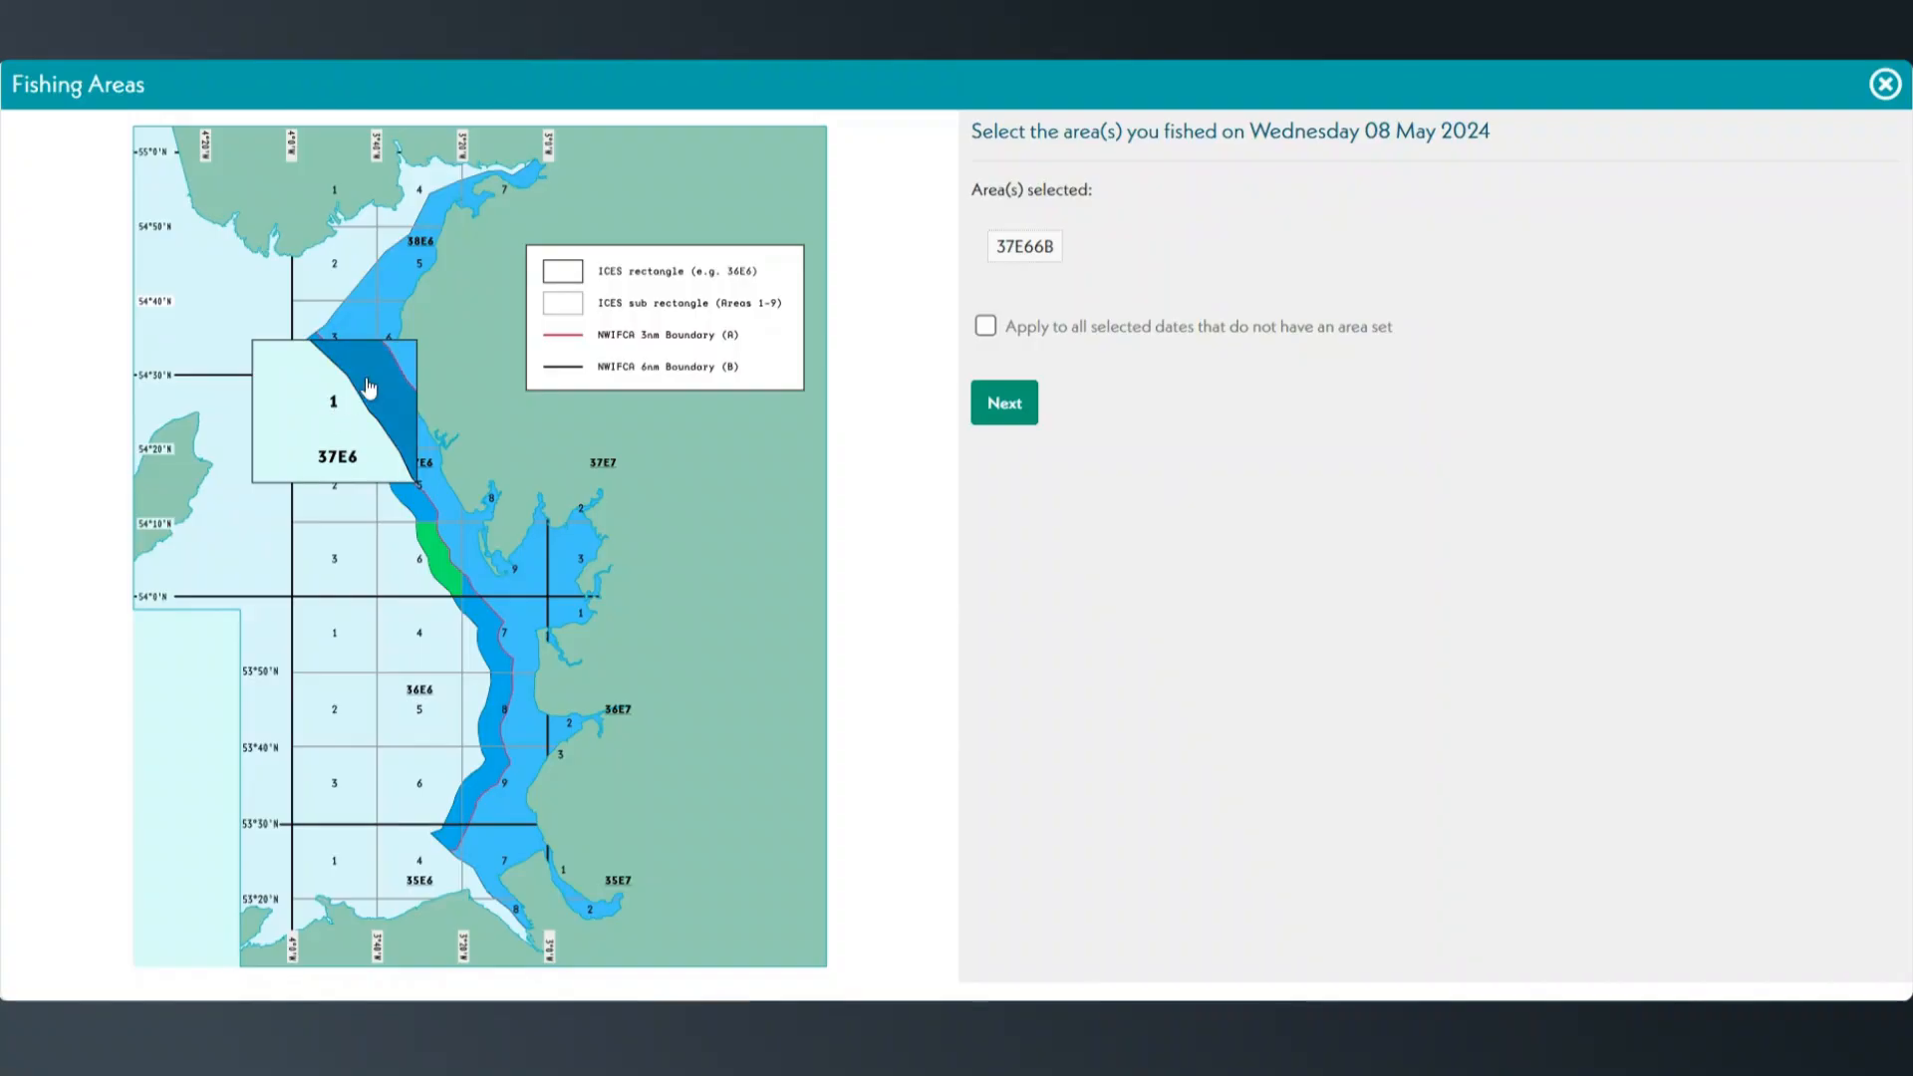
{"action": "left_click", "coordinate": [410, 358]}
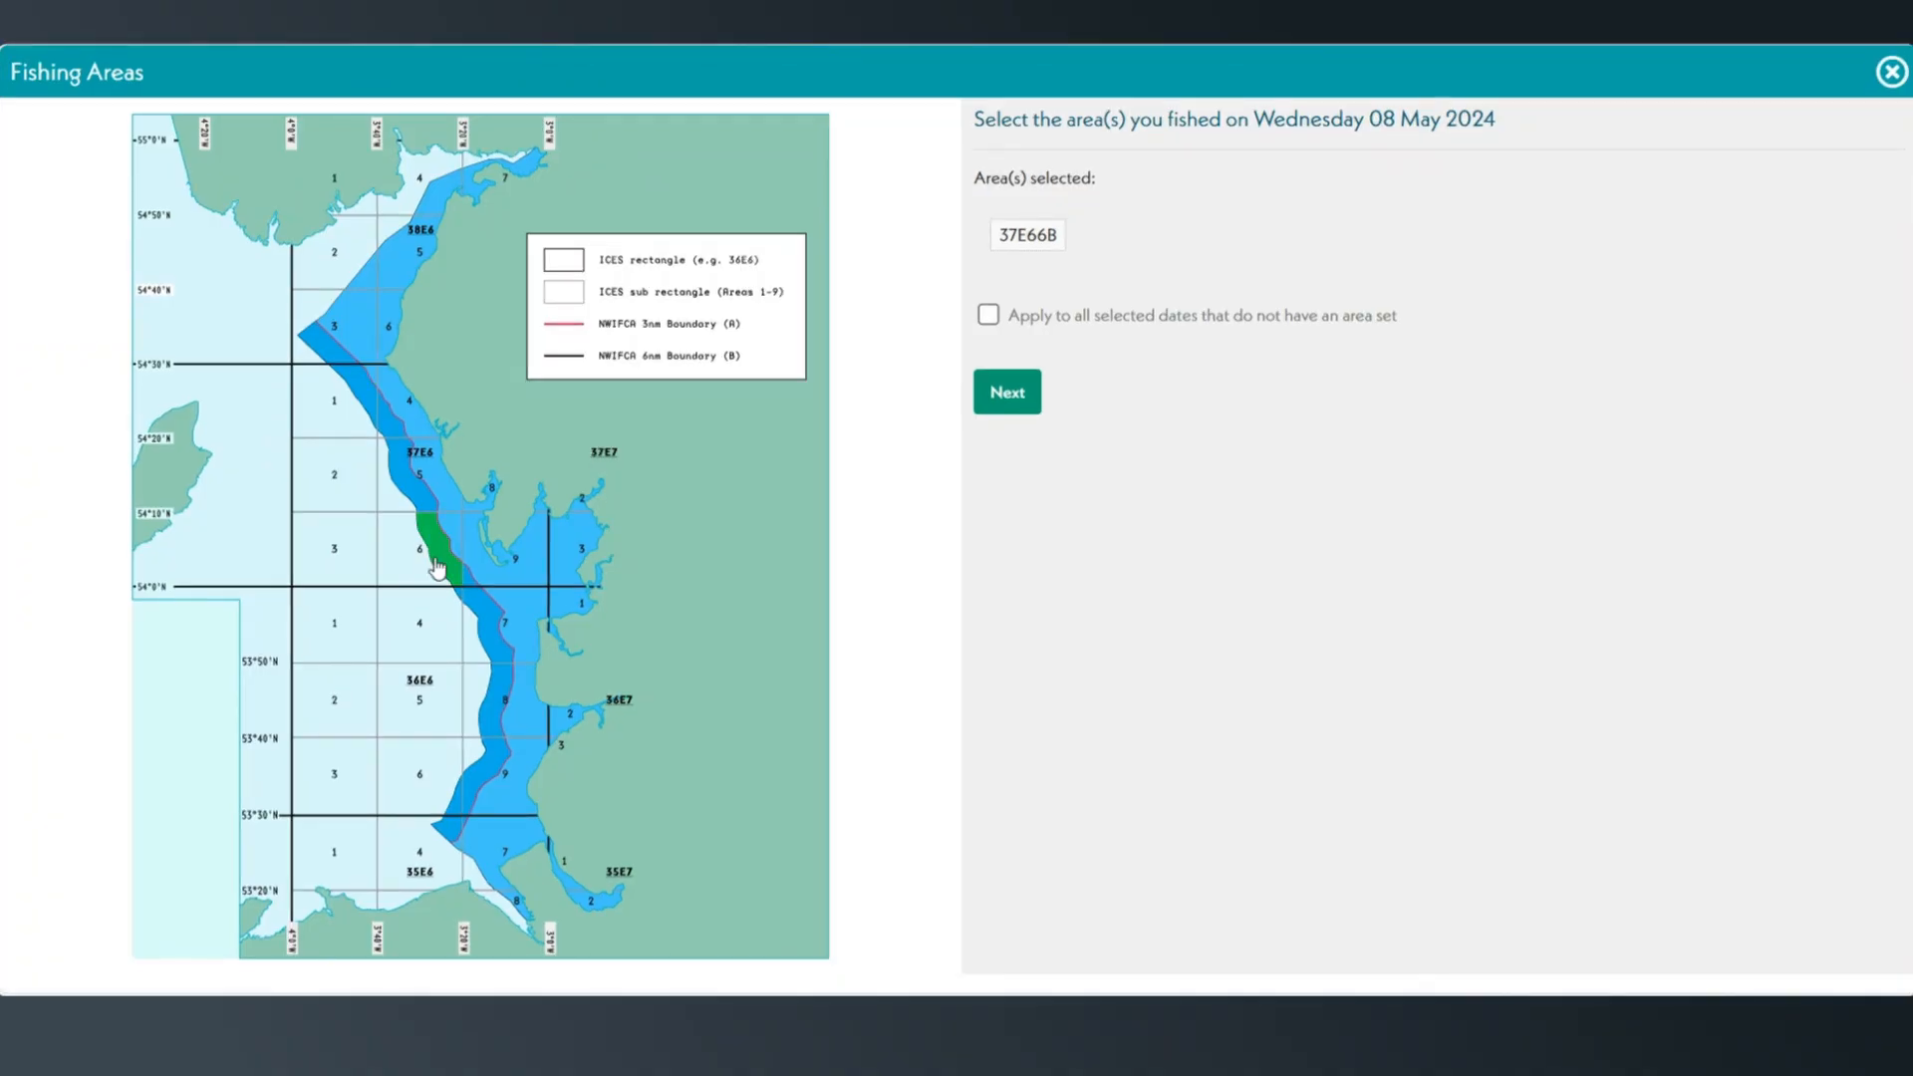
{"action": "left_click", "coordinate": [296, 505]}
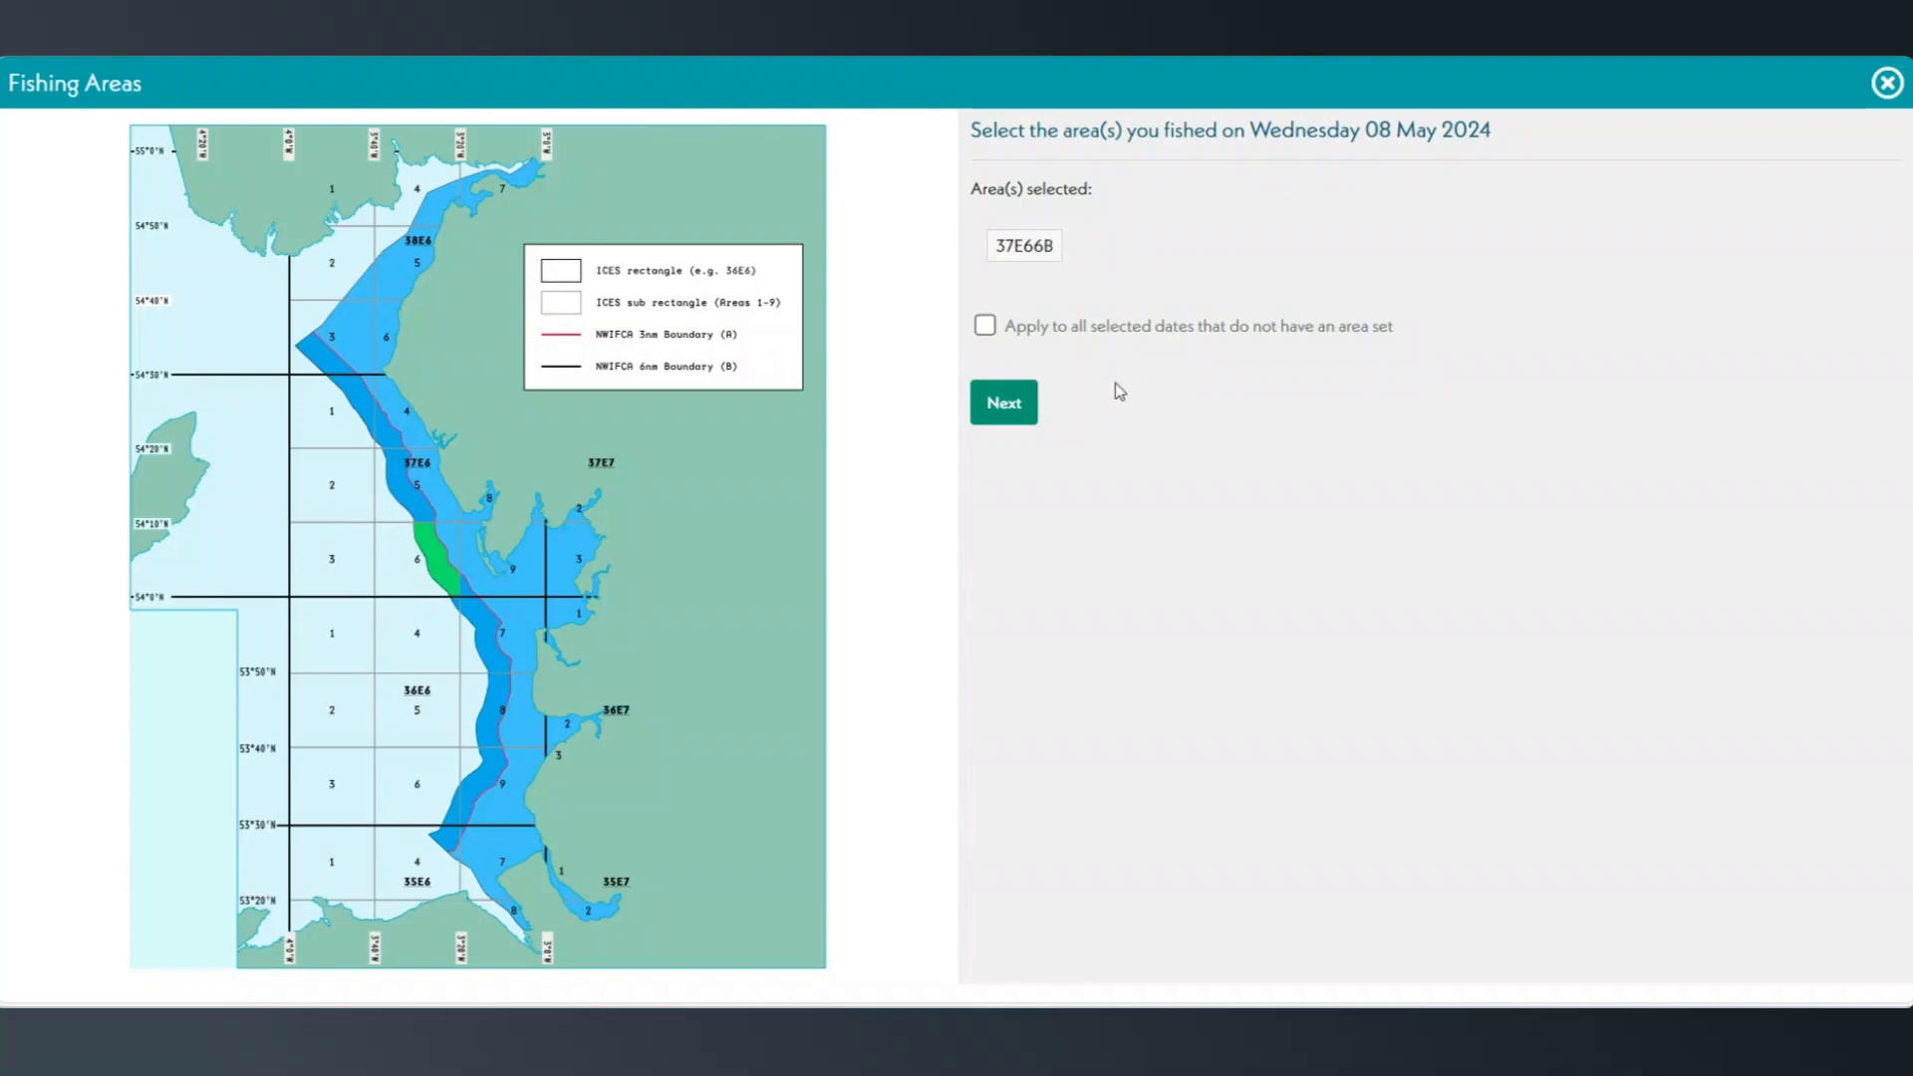
Apply area 37E66B to all selected dates without an area set and continue.
{"action": "left_click", "coordinate": [986, 326]}
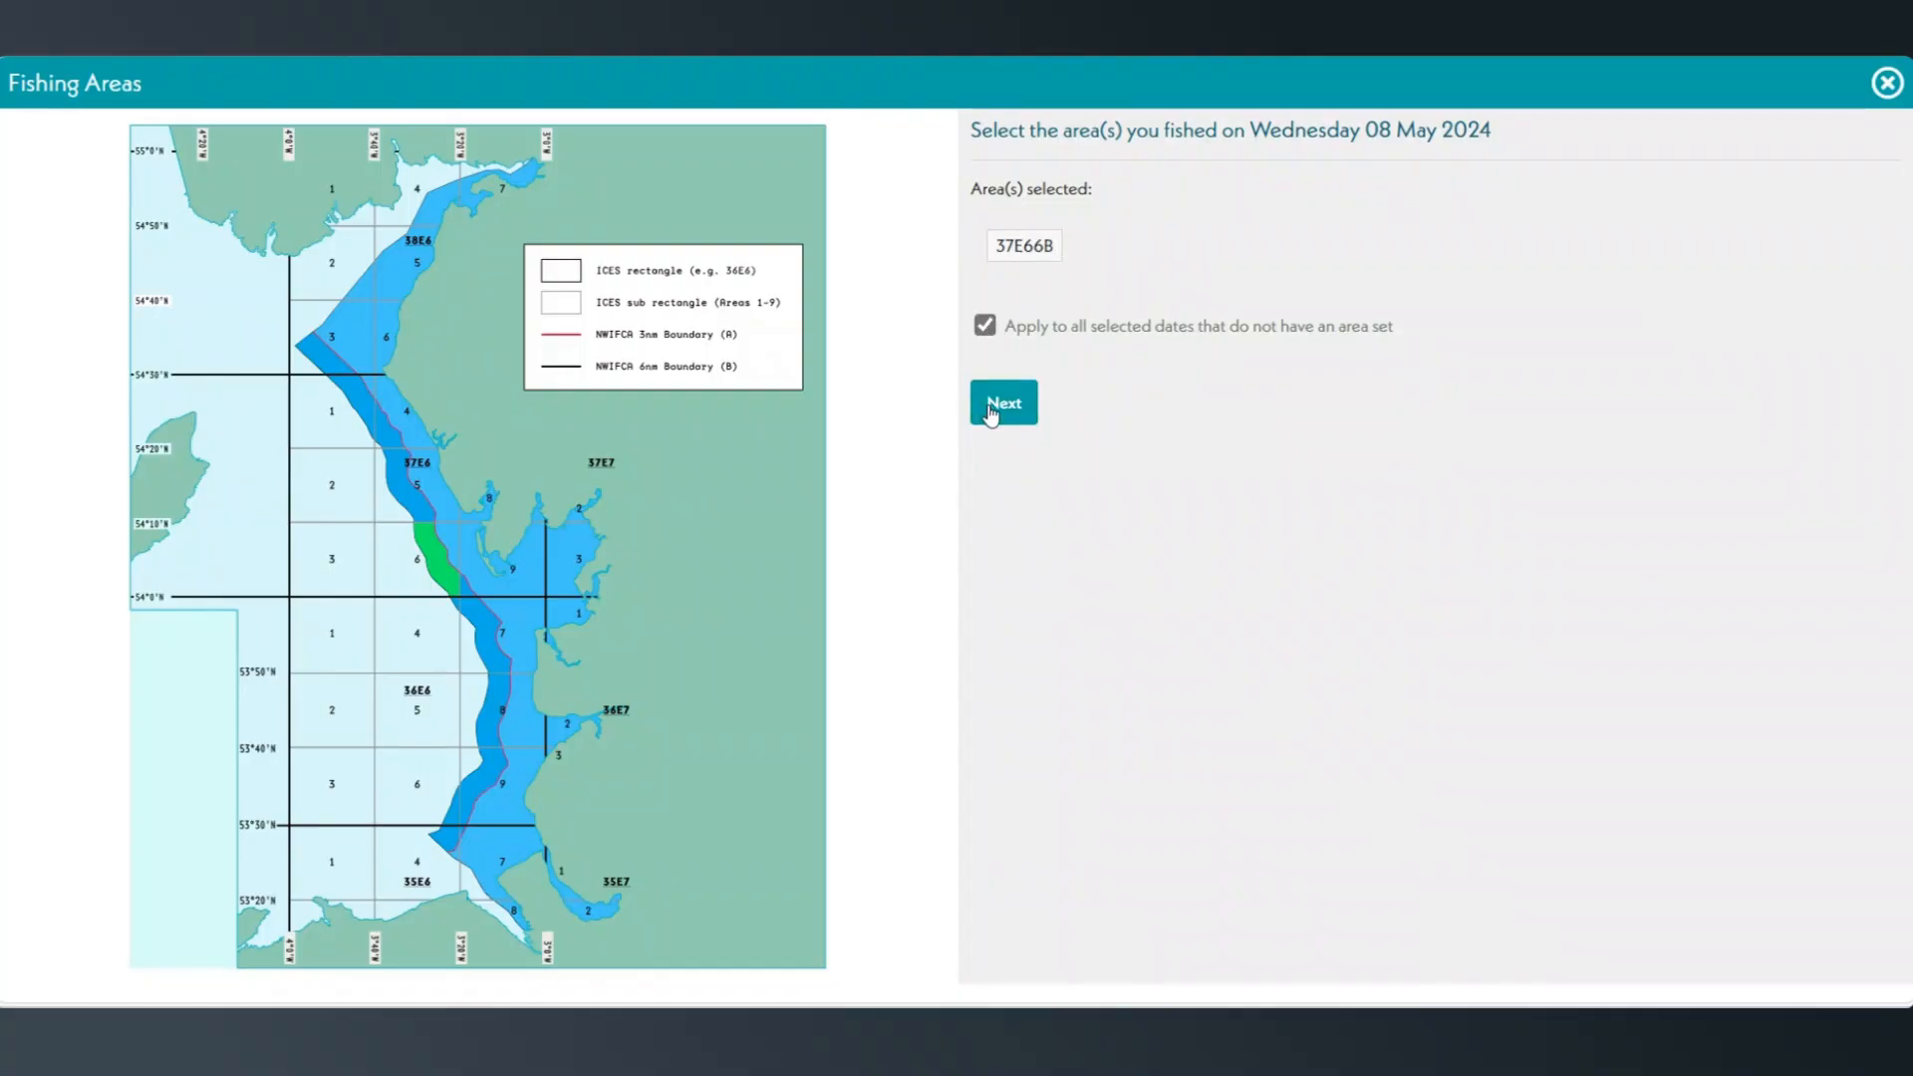
{"action": "left_click", "coordinate": [991, 407]}
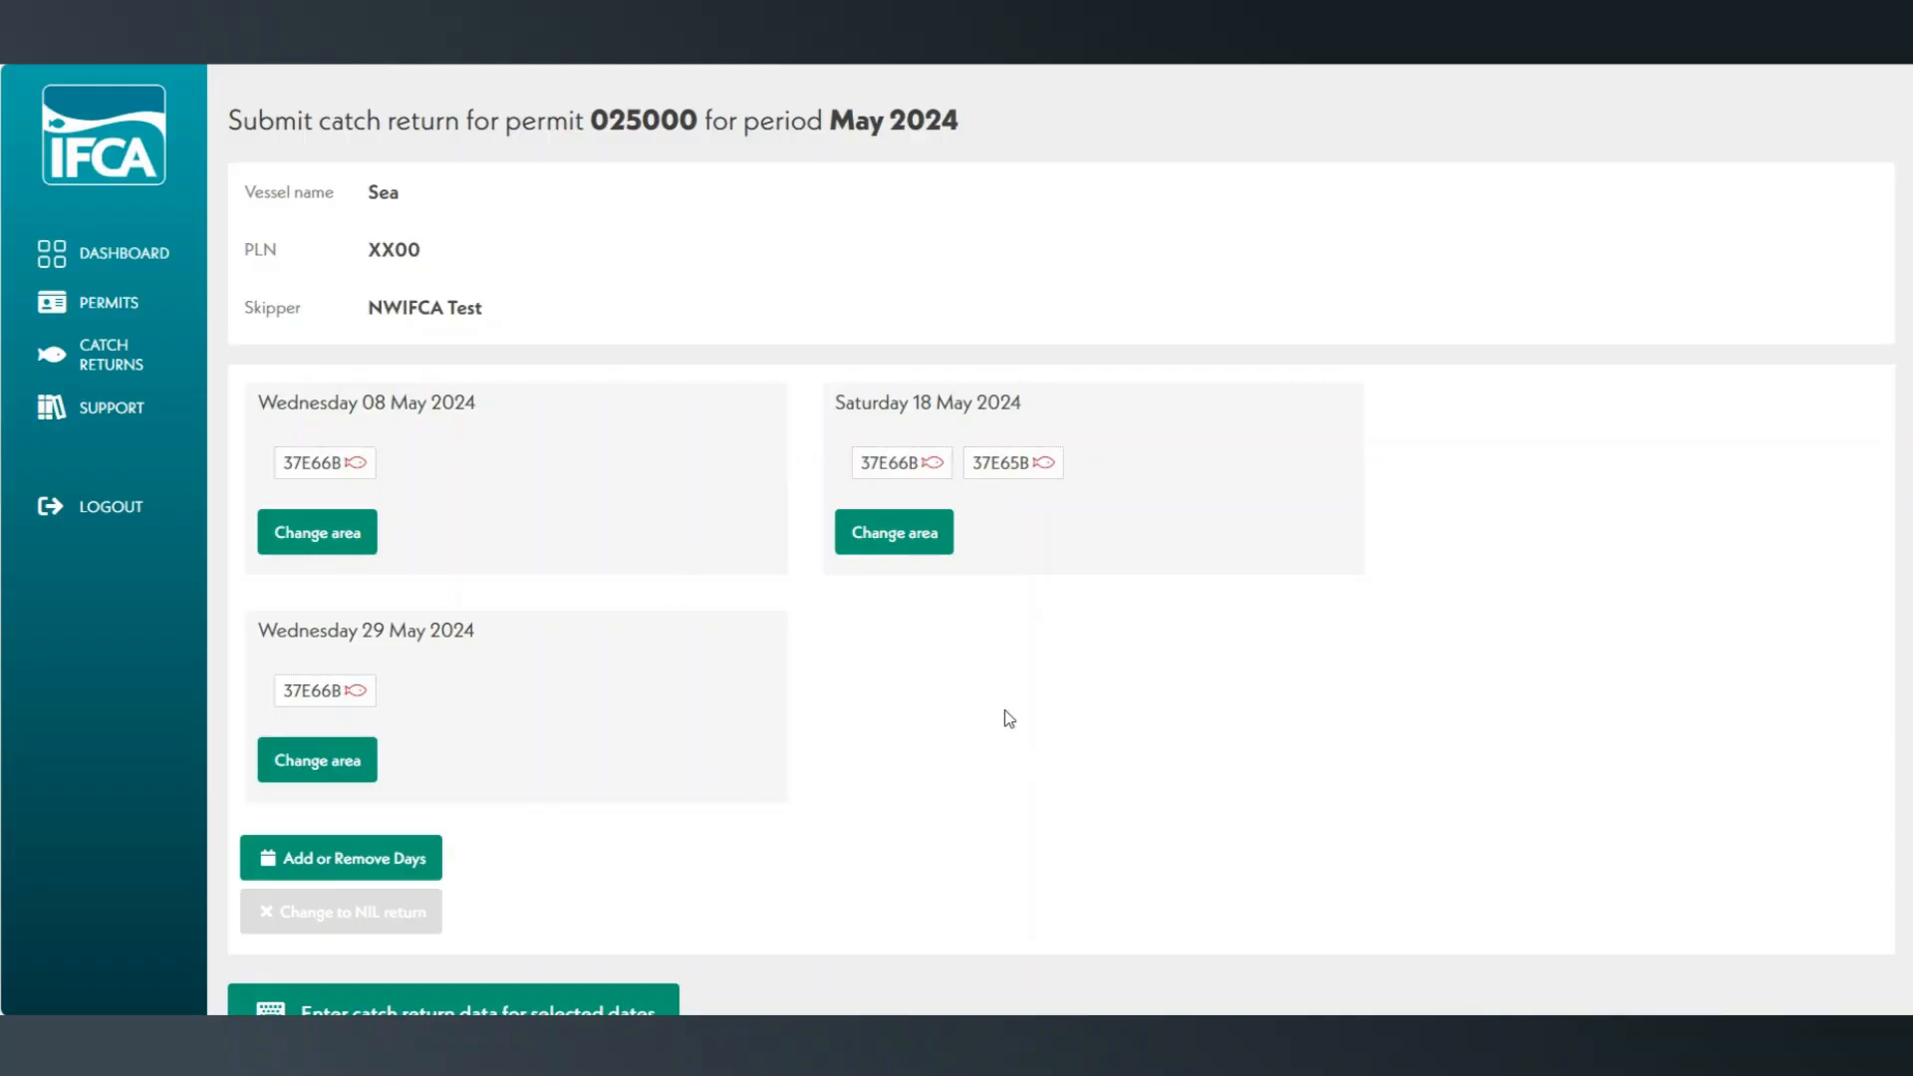
Open the catch return data entry form for the selected dates.
{"action": "scroll", "coordinate": [1002, 734], "scroll_direction": "down", "scroll_amount": 3}
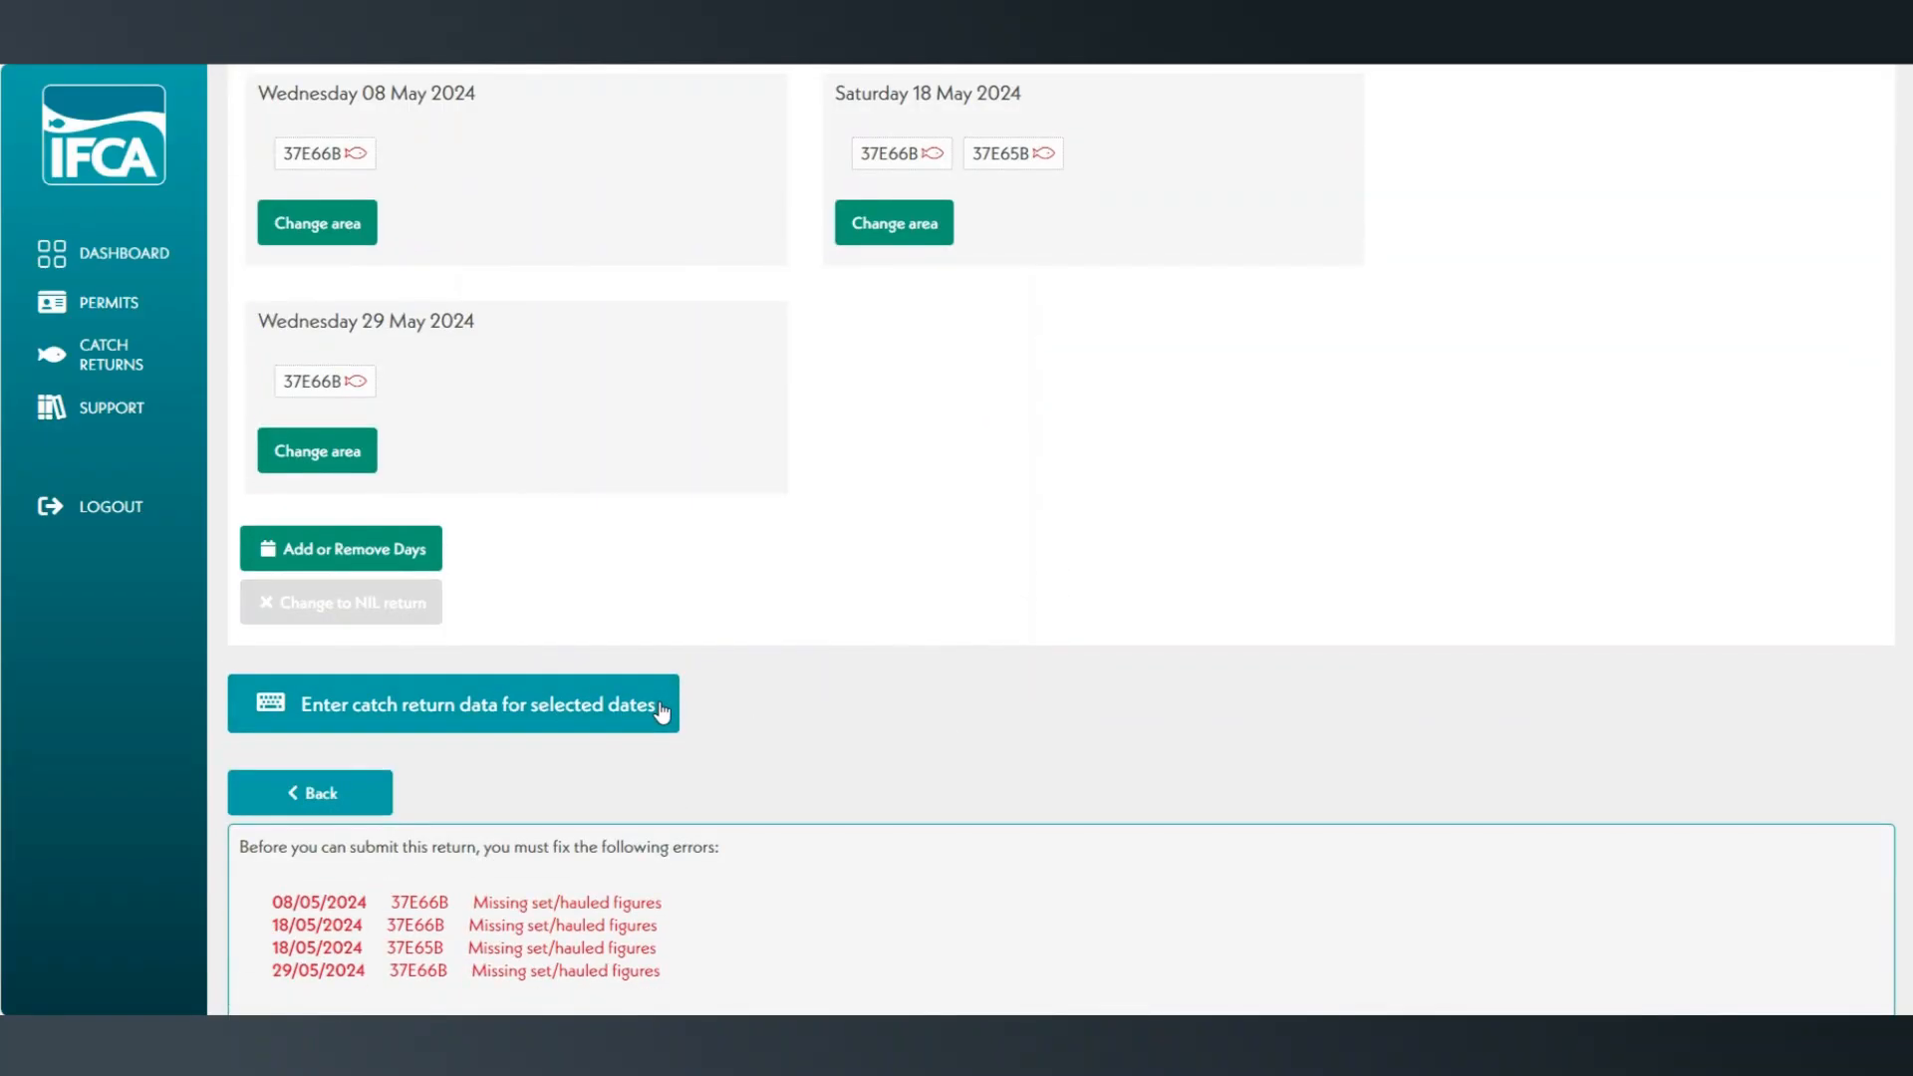
{"action": "scroll", "coordinate": [663, 712], "scroll_direction": "down", "scroll_amount": 2}
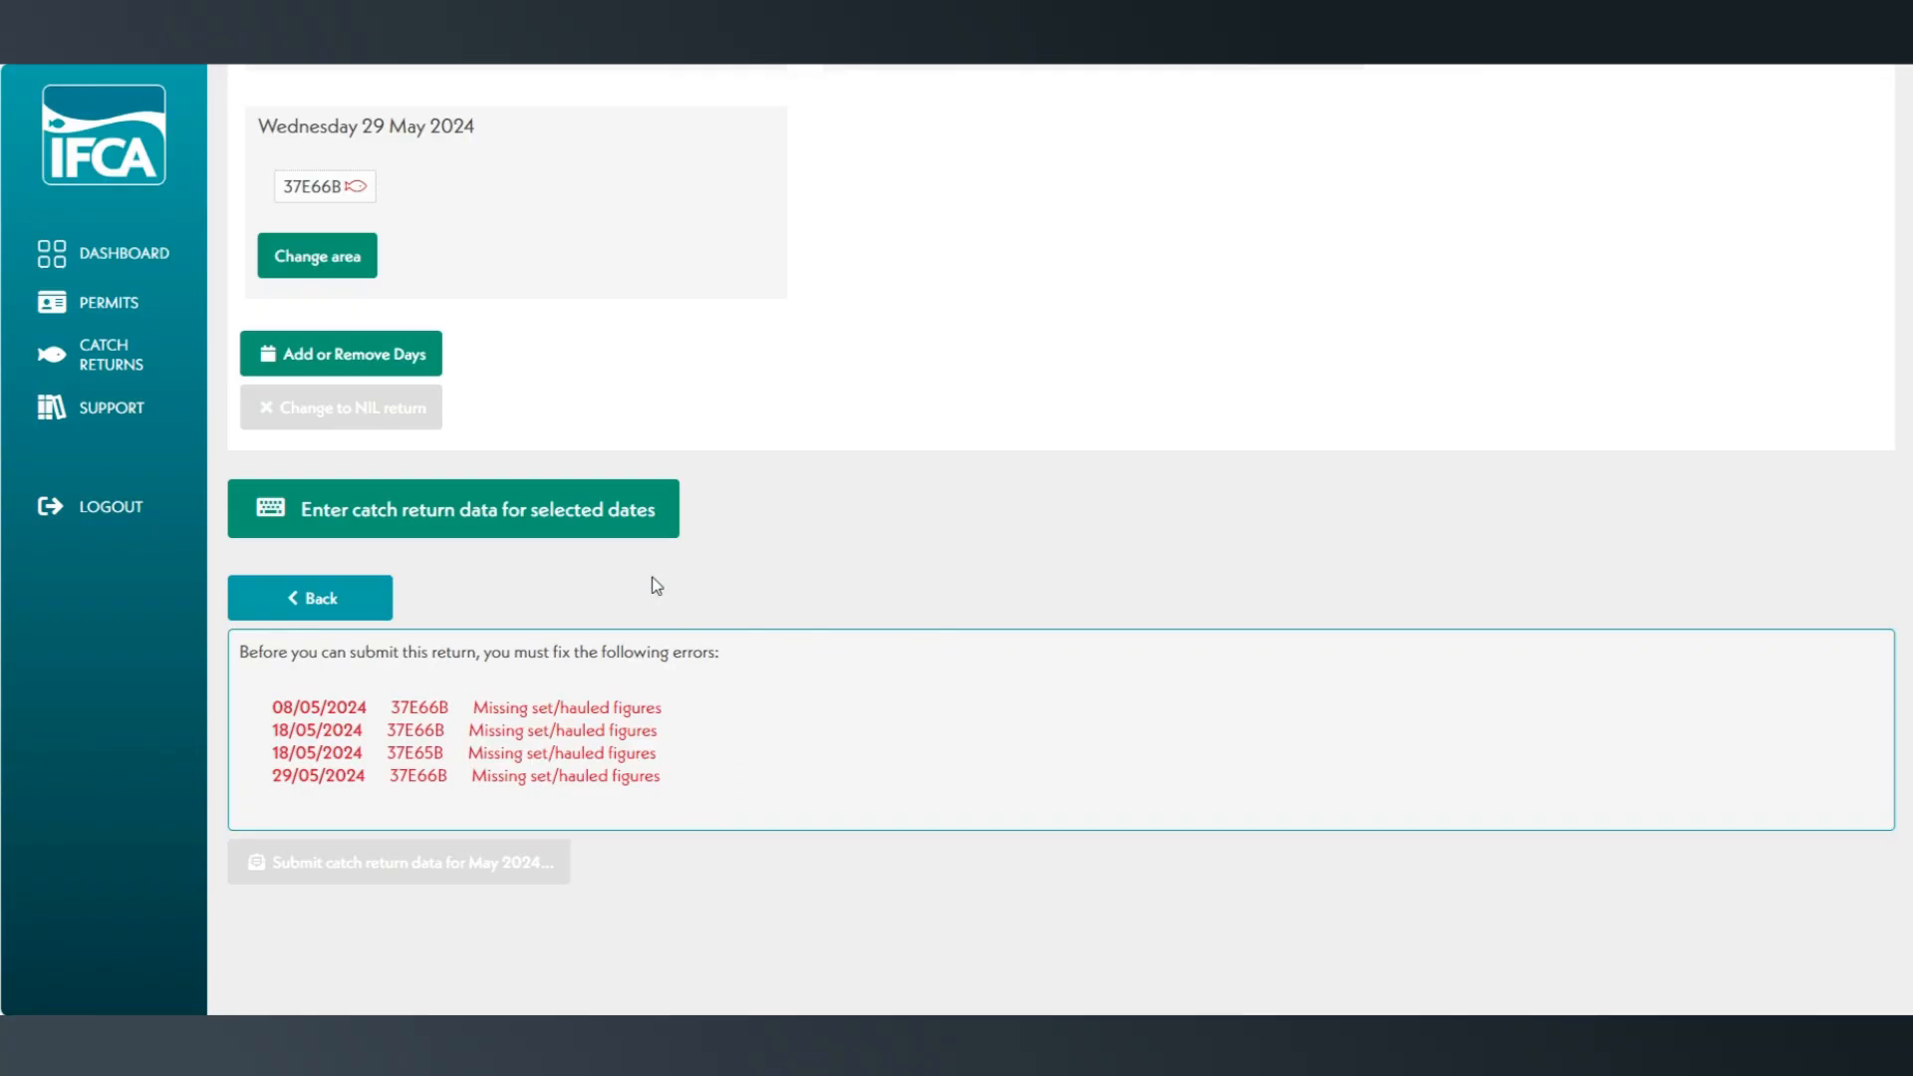
{"action": "left_click", "coordinate": [574, 525]}
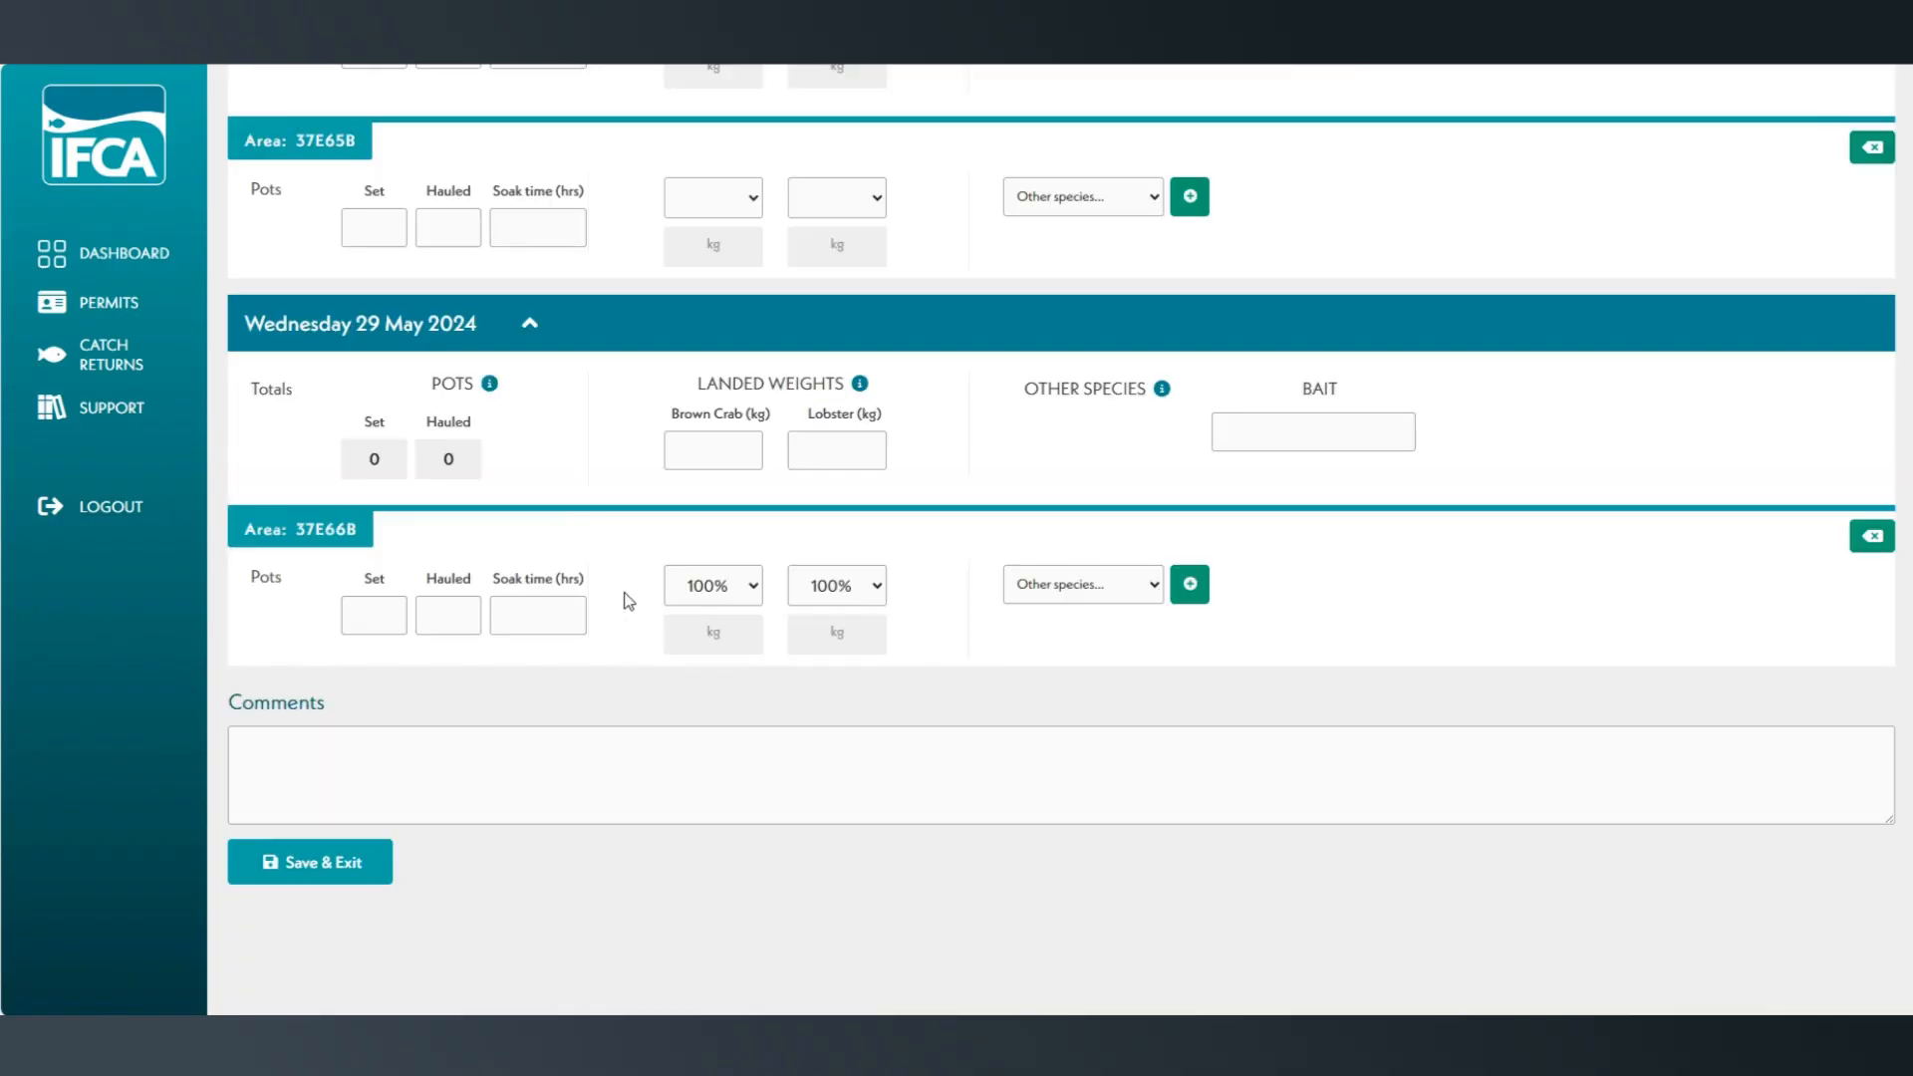
Collapse the data entry sections for 08, 18 and 29 May 2024.
{"action": "scroll", "coordinate": [650, 655], "scroll_direction": "up", "scroll_amount": 15}
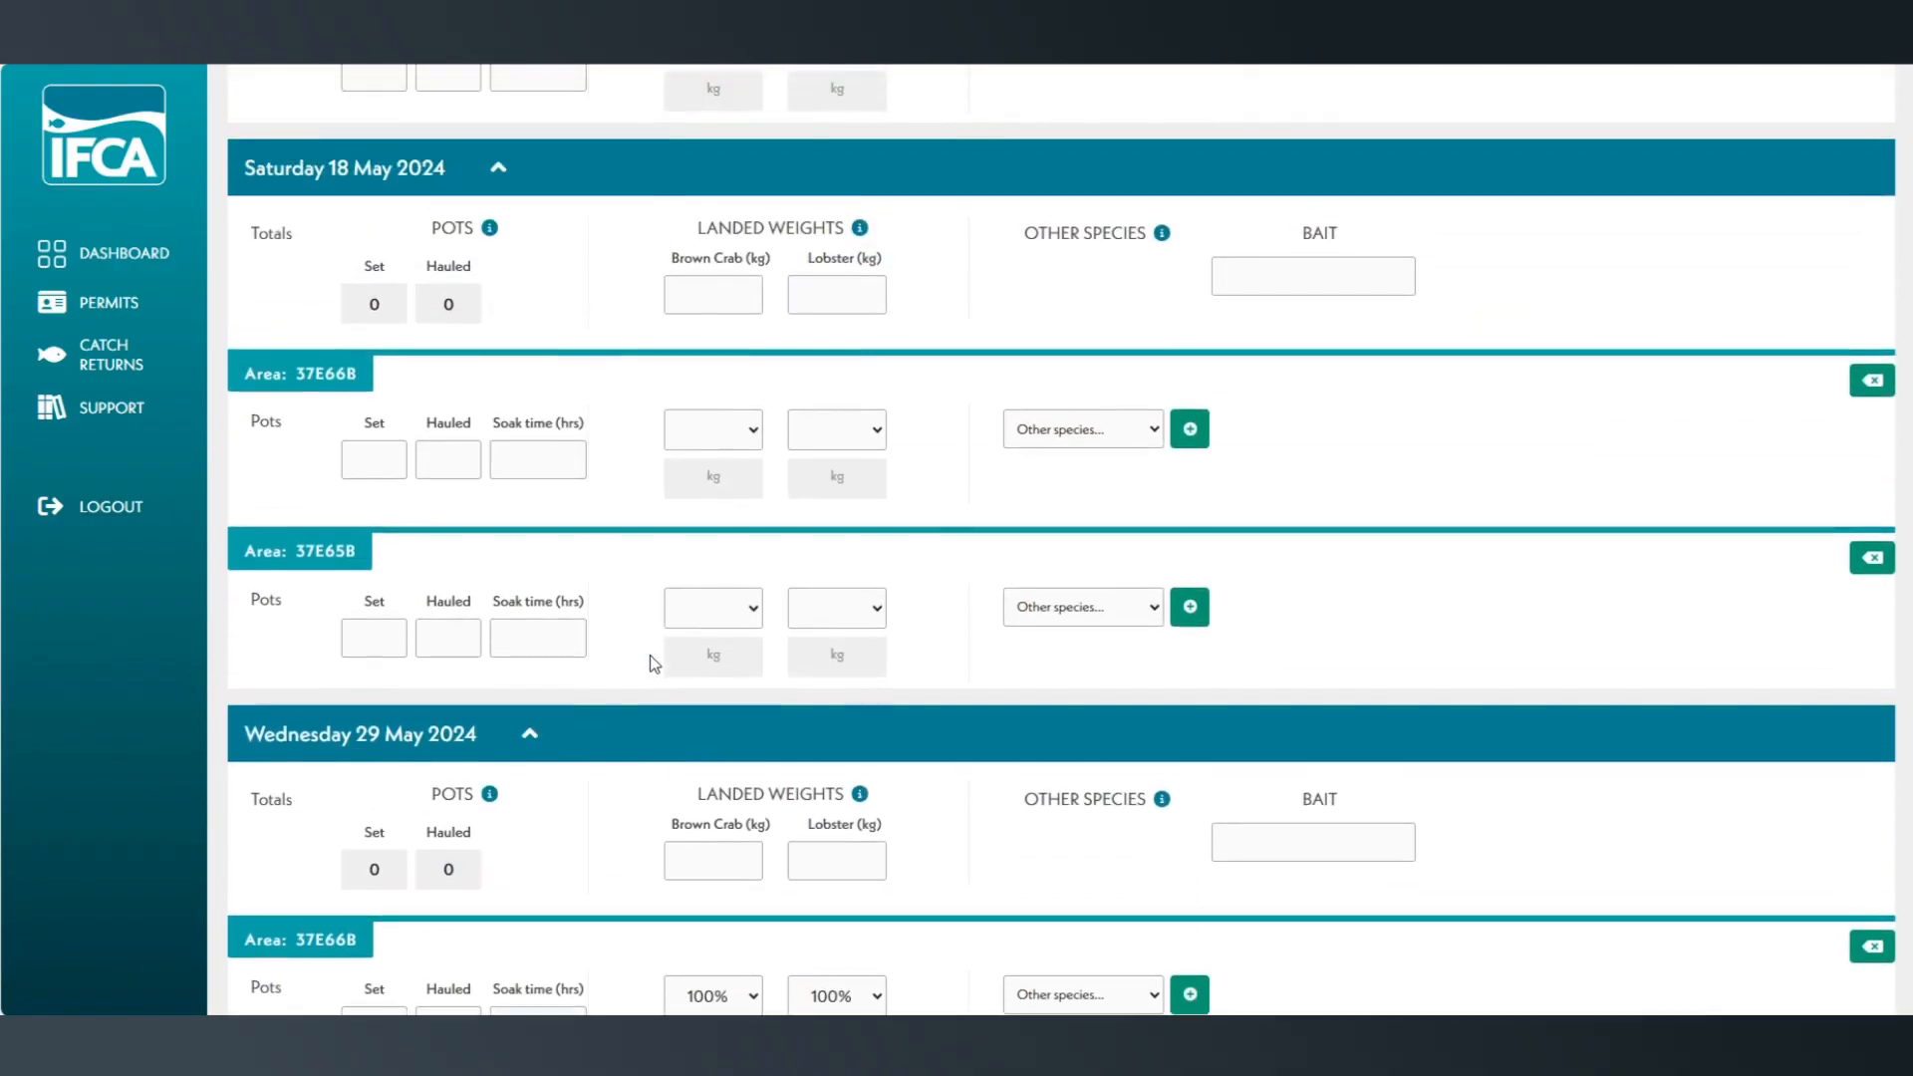
{"action": "scroll", "coordinate": [653, 662], "scroll_direction": "up", "scroll_amount": 1}
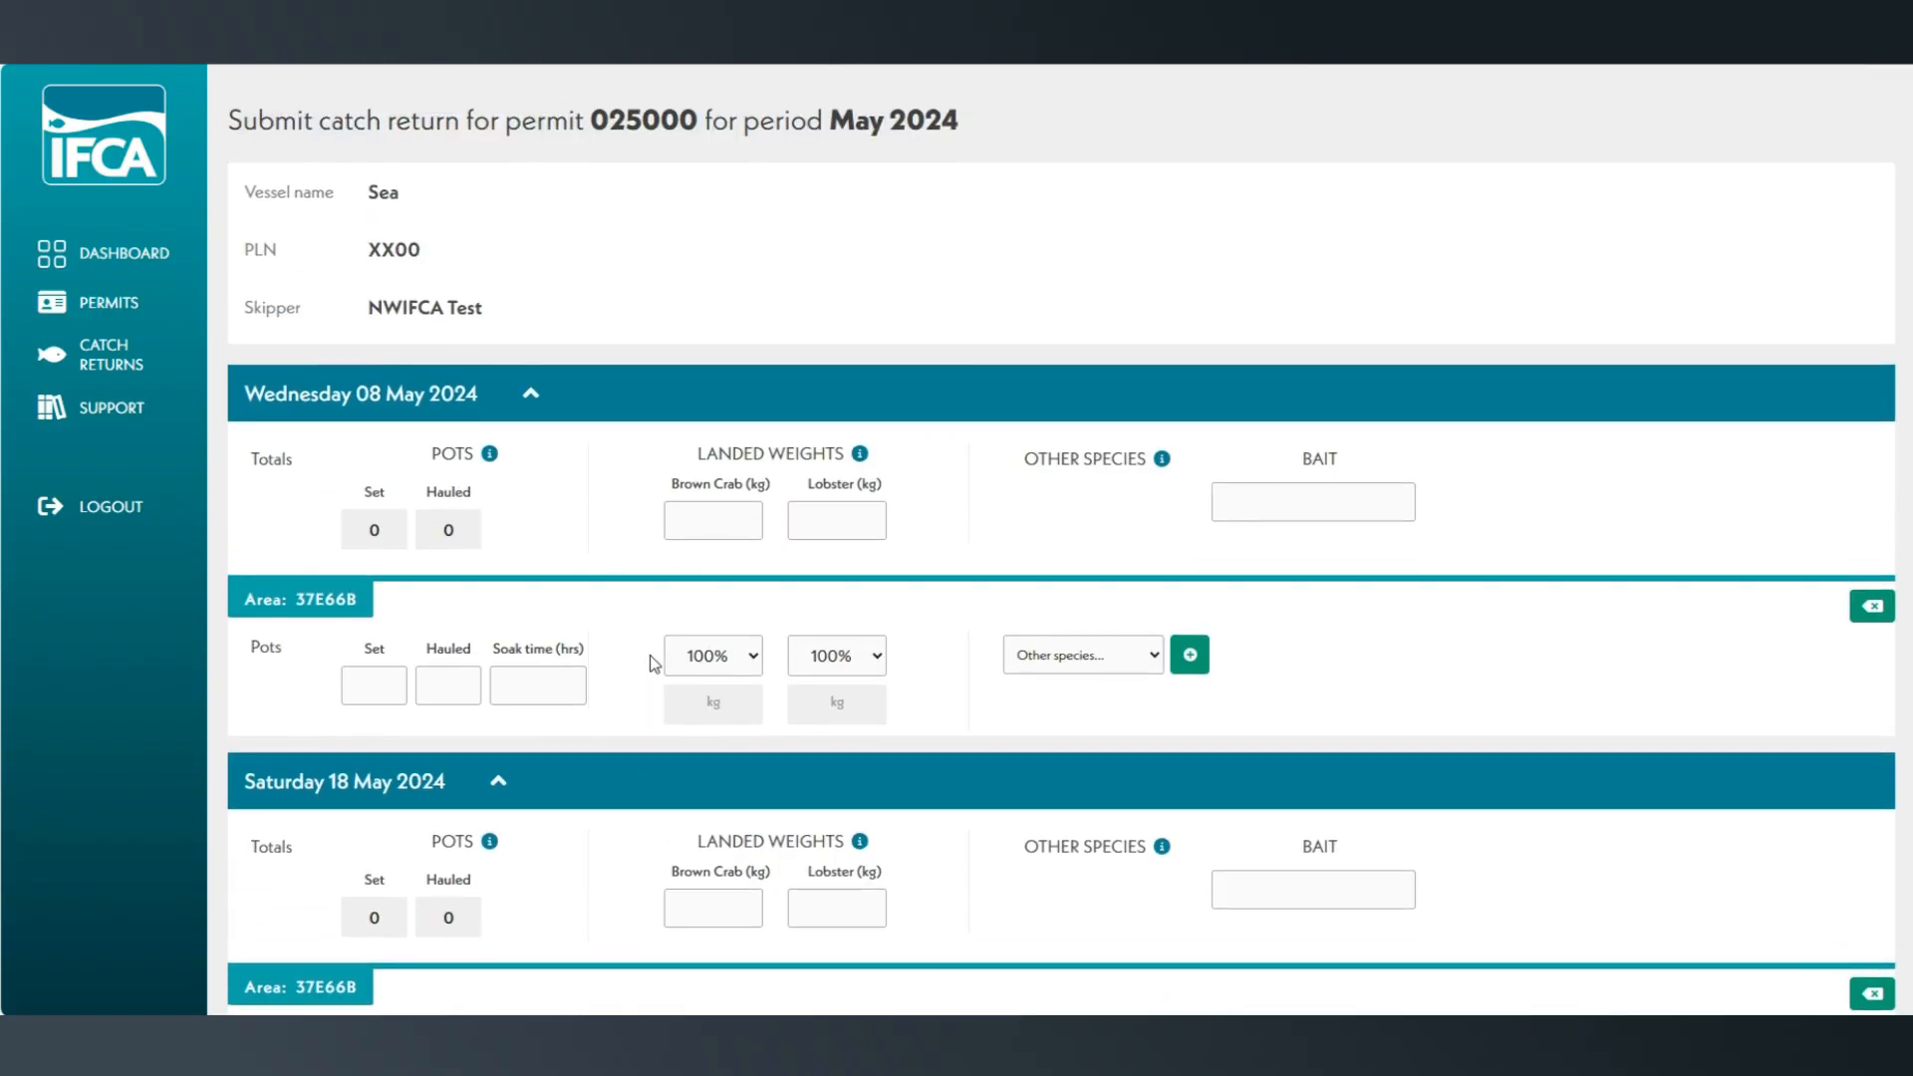
{"action": "left_click", "coordinate": [528, 396]}
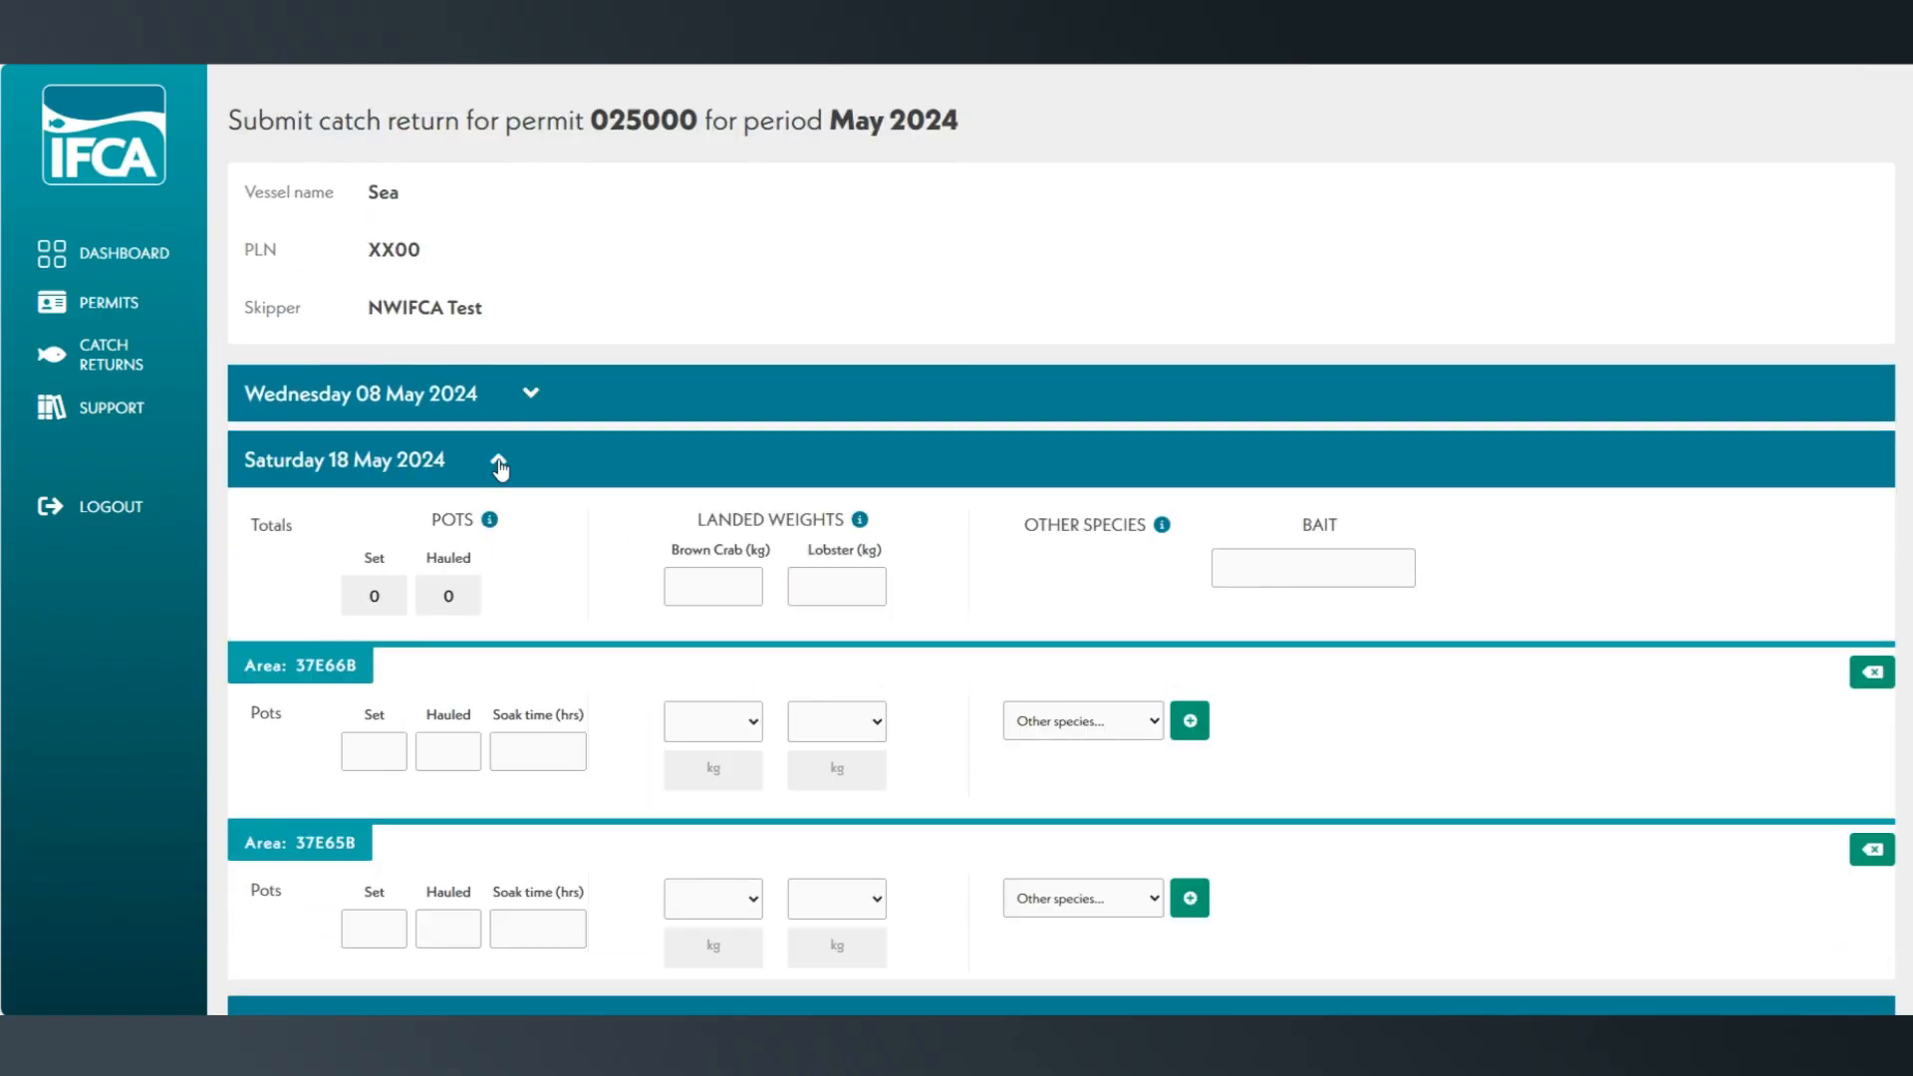
{"action": "left_click", "coordinate": [498, 460]}
{"action": "left_click", "coordinate": [530, 527]}
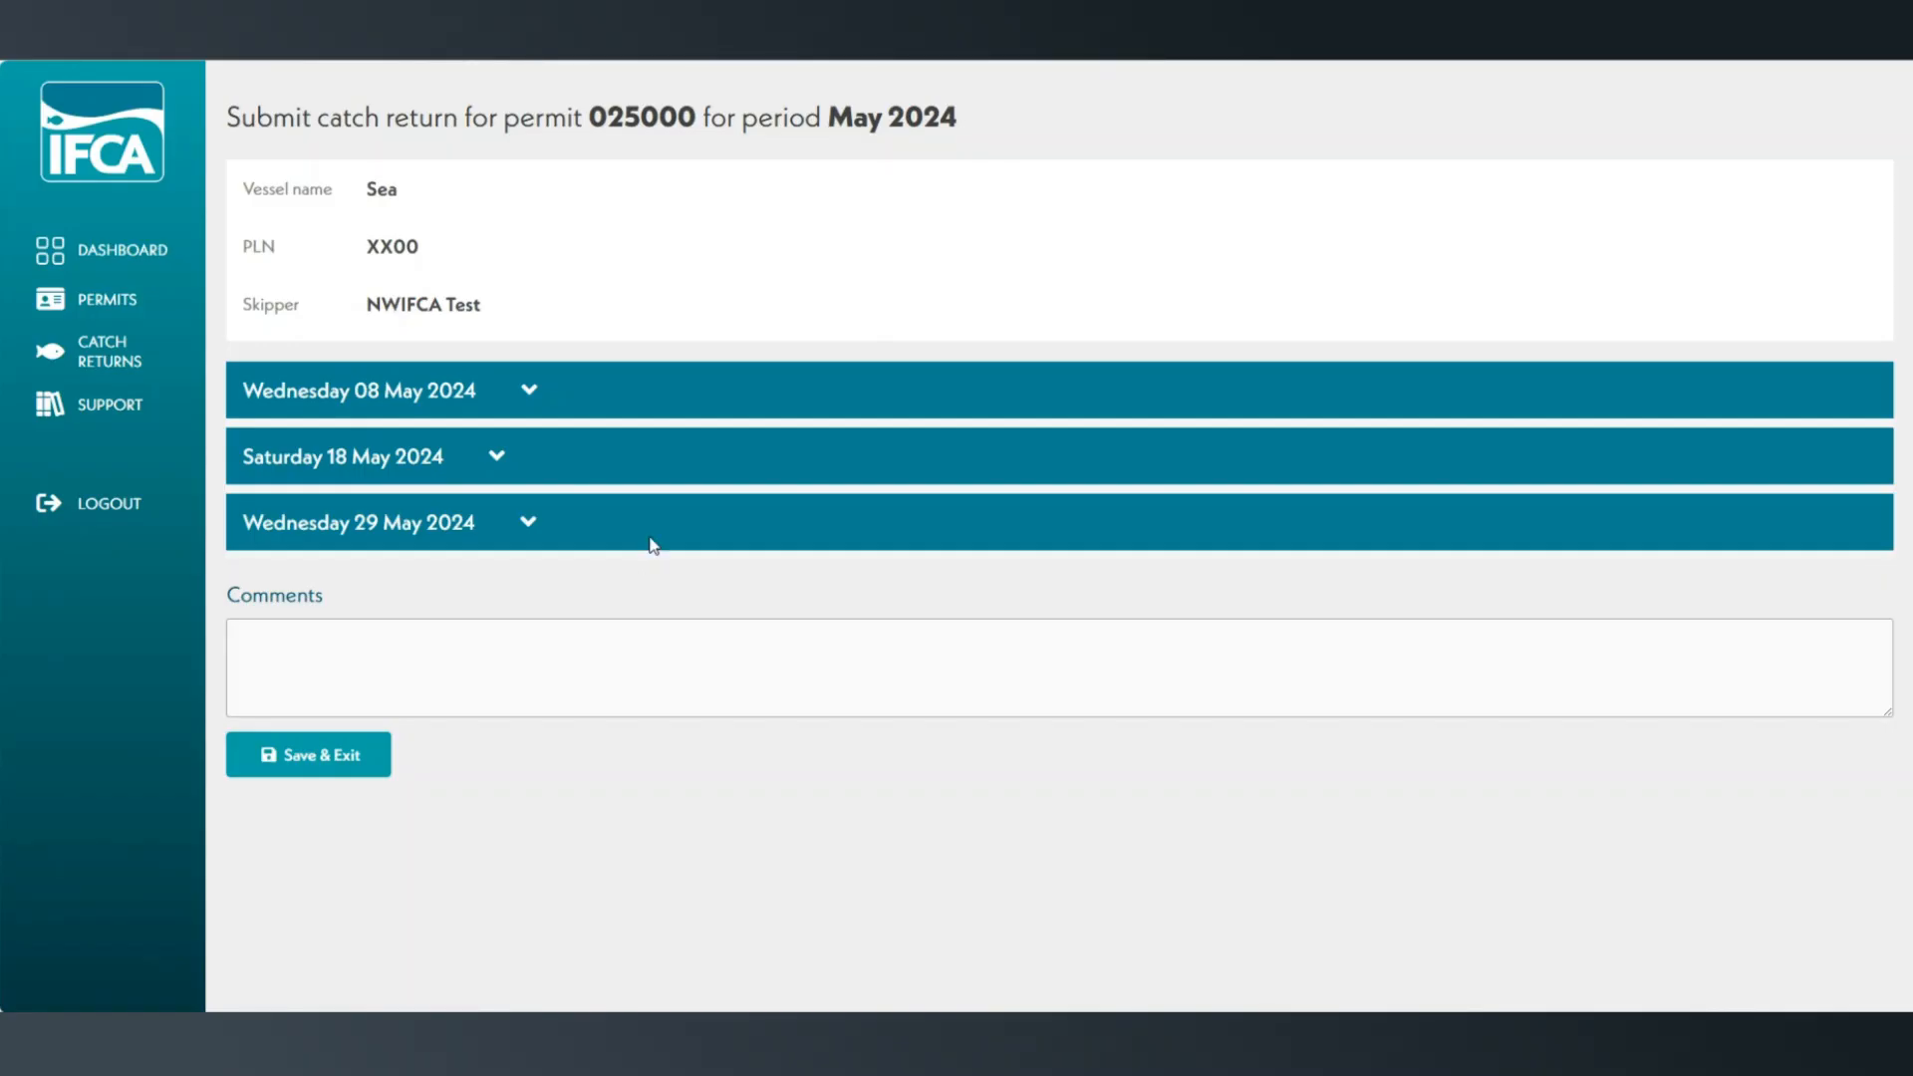
Expand 08 May 2024 and enter 45 pots set, 45 hauled and a 48-hour soak time for area 37E66B.
{"action": "left_click", "coordinate": [527, 394]}
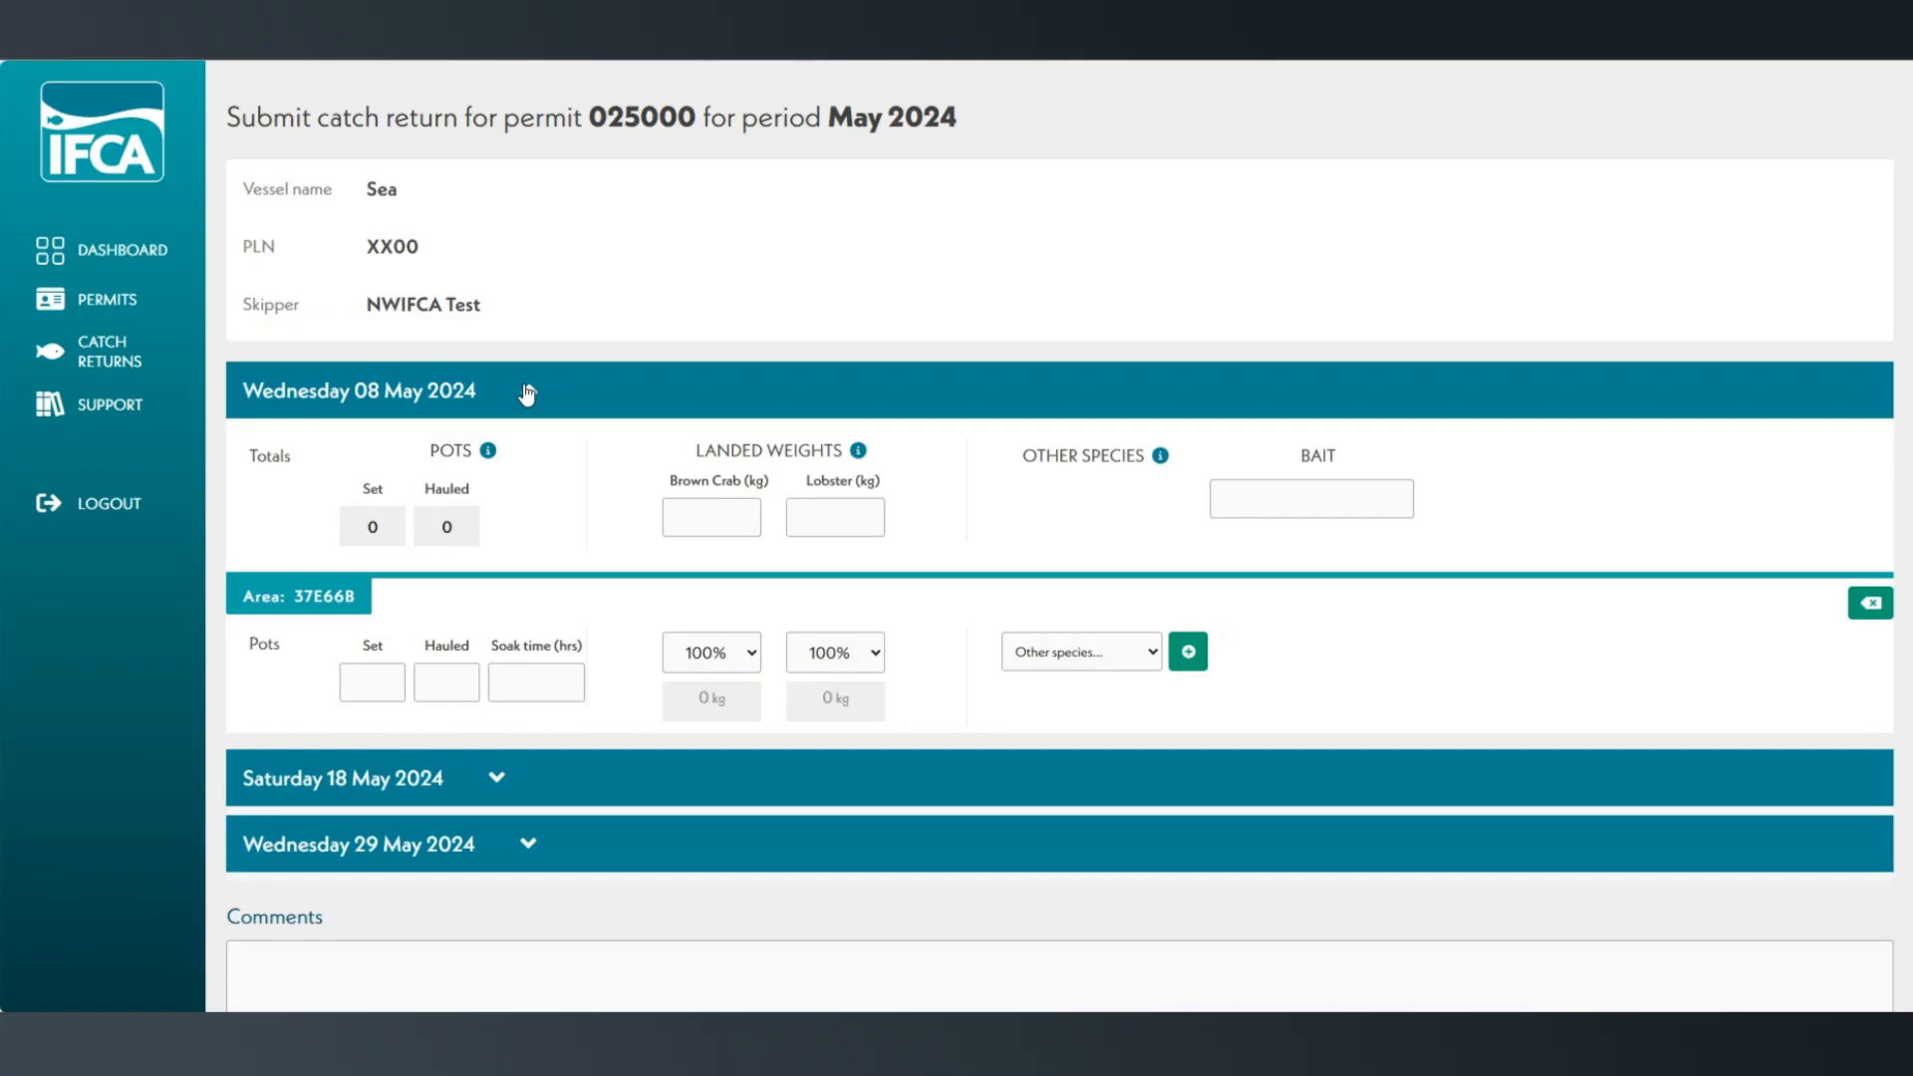
{"action": "left_click", "coordinate": [383, 690]}
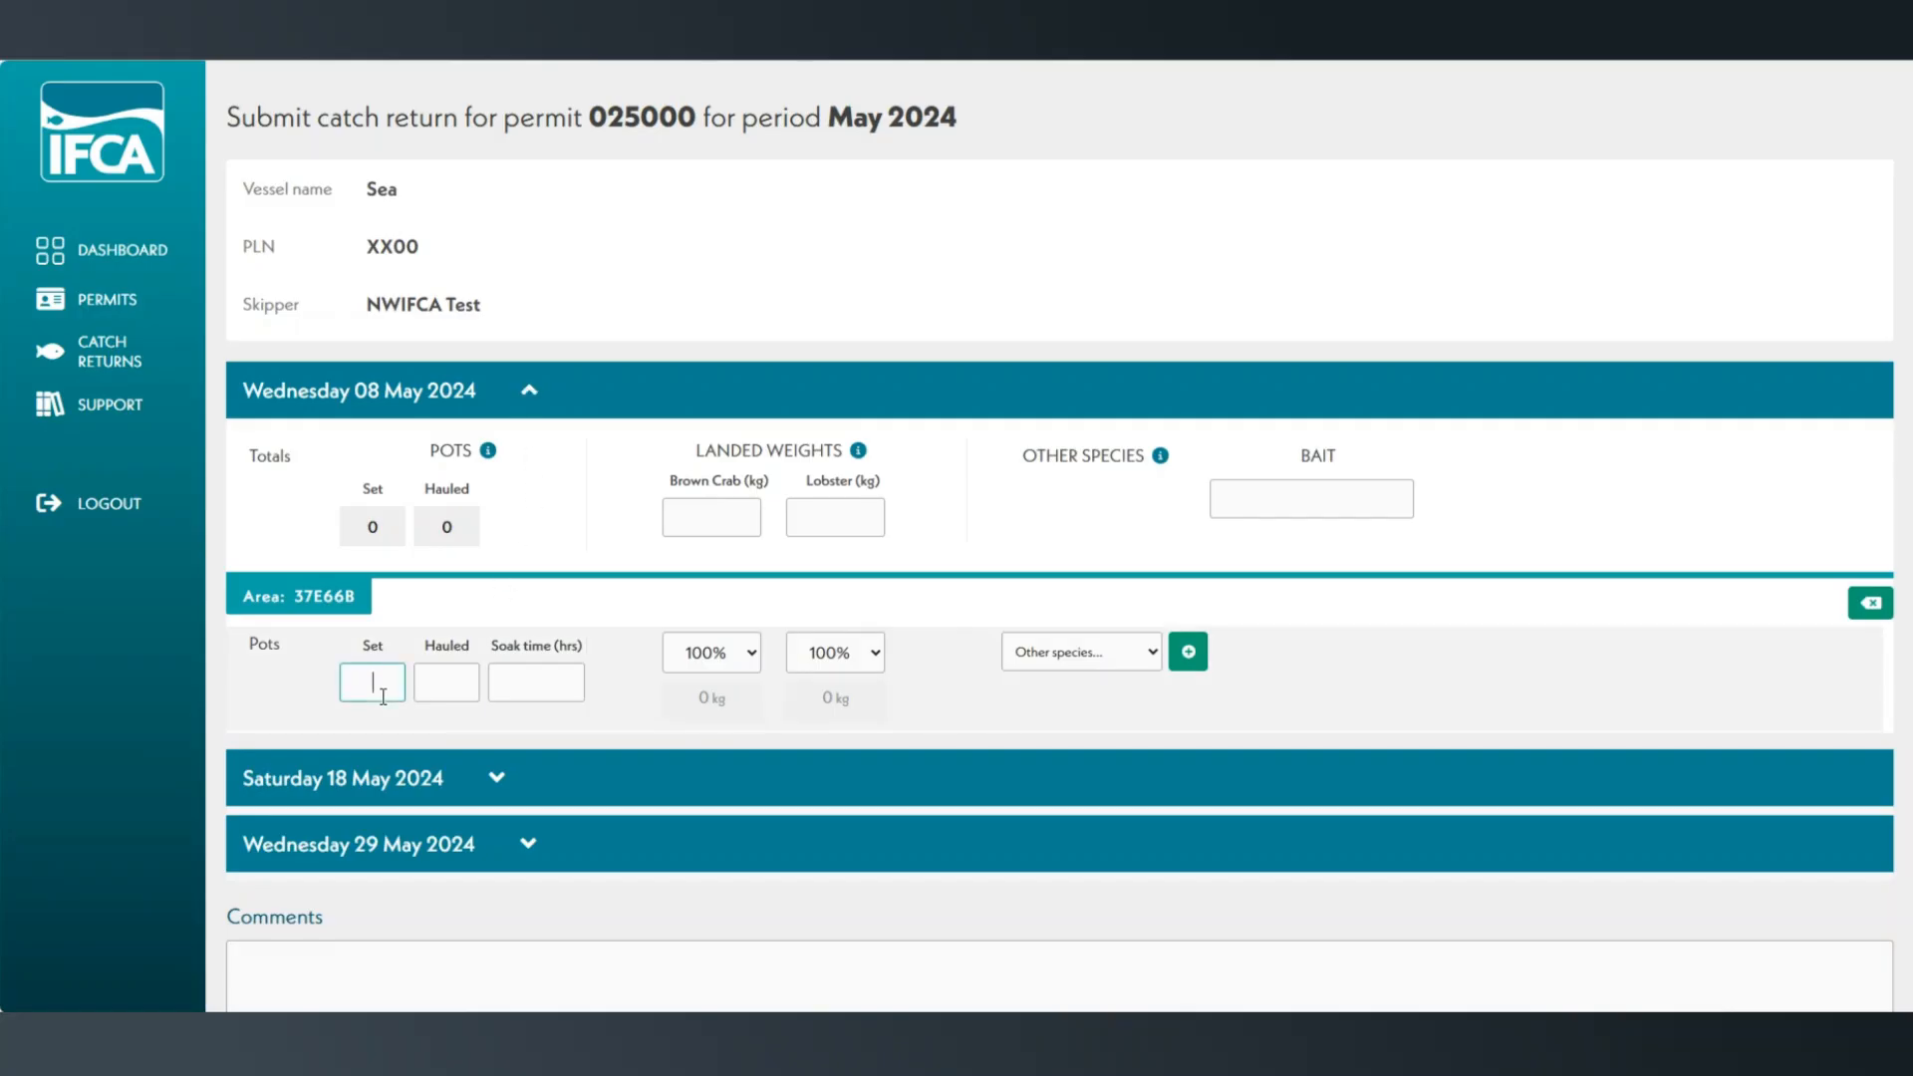
{"action": "type", "text": "45"}
{"action": "left_click", "coordinate": [444, 687]}
{"action": "type", "text": "45"}
{"action": "left_click", "coordinate": [528, 672]}
{"action": "type", "text": "48"}
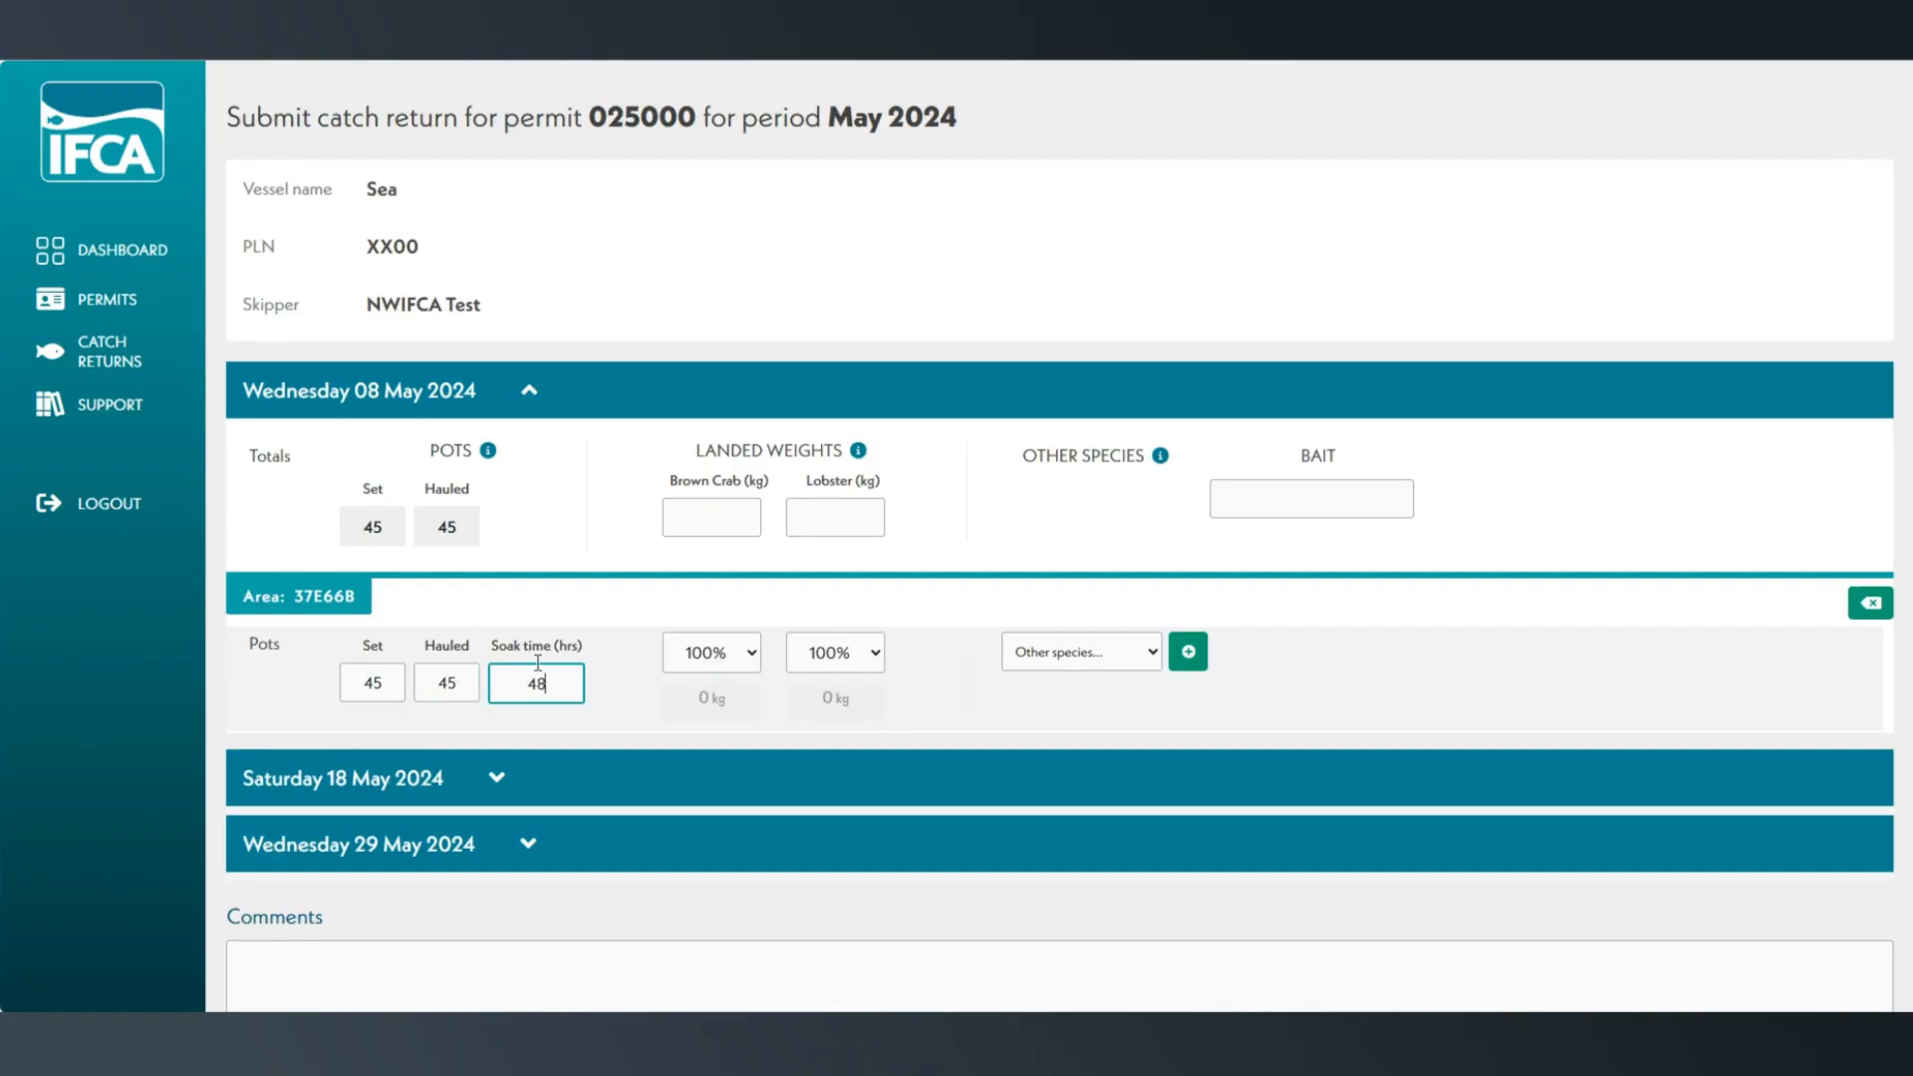
Enter landed weights of 25 kg brown crab and 12 kg lobster for 08 May 2024.
{"action": "left_click", "coordinate": [714, 524]}
{"action": "type", "text": "25"}
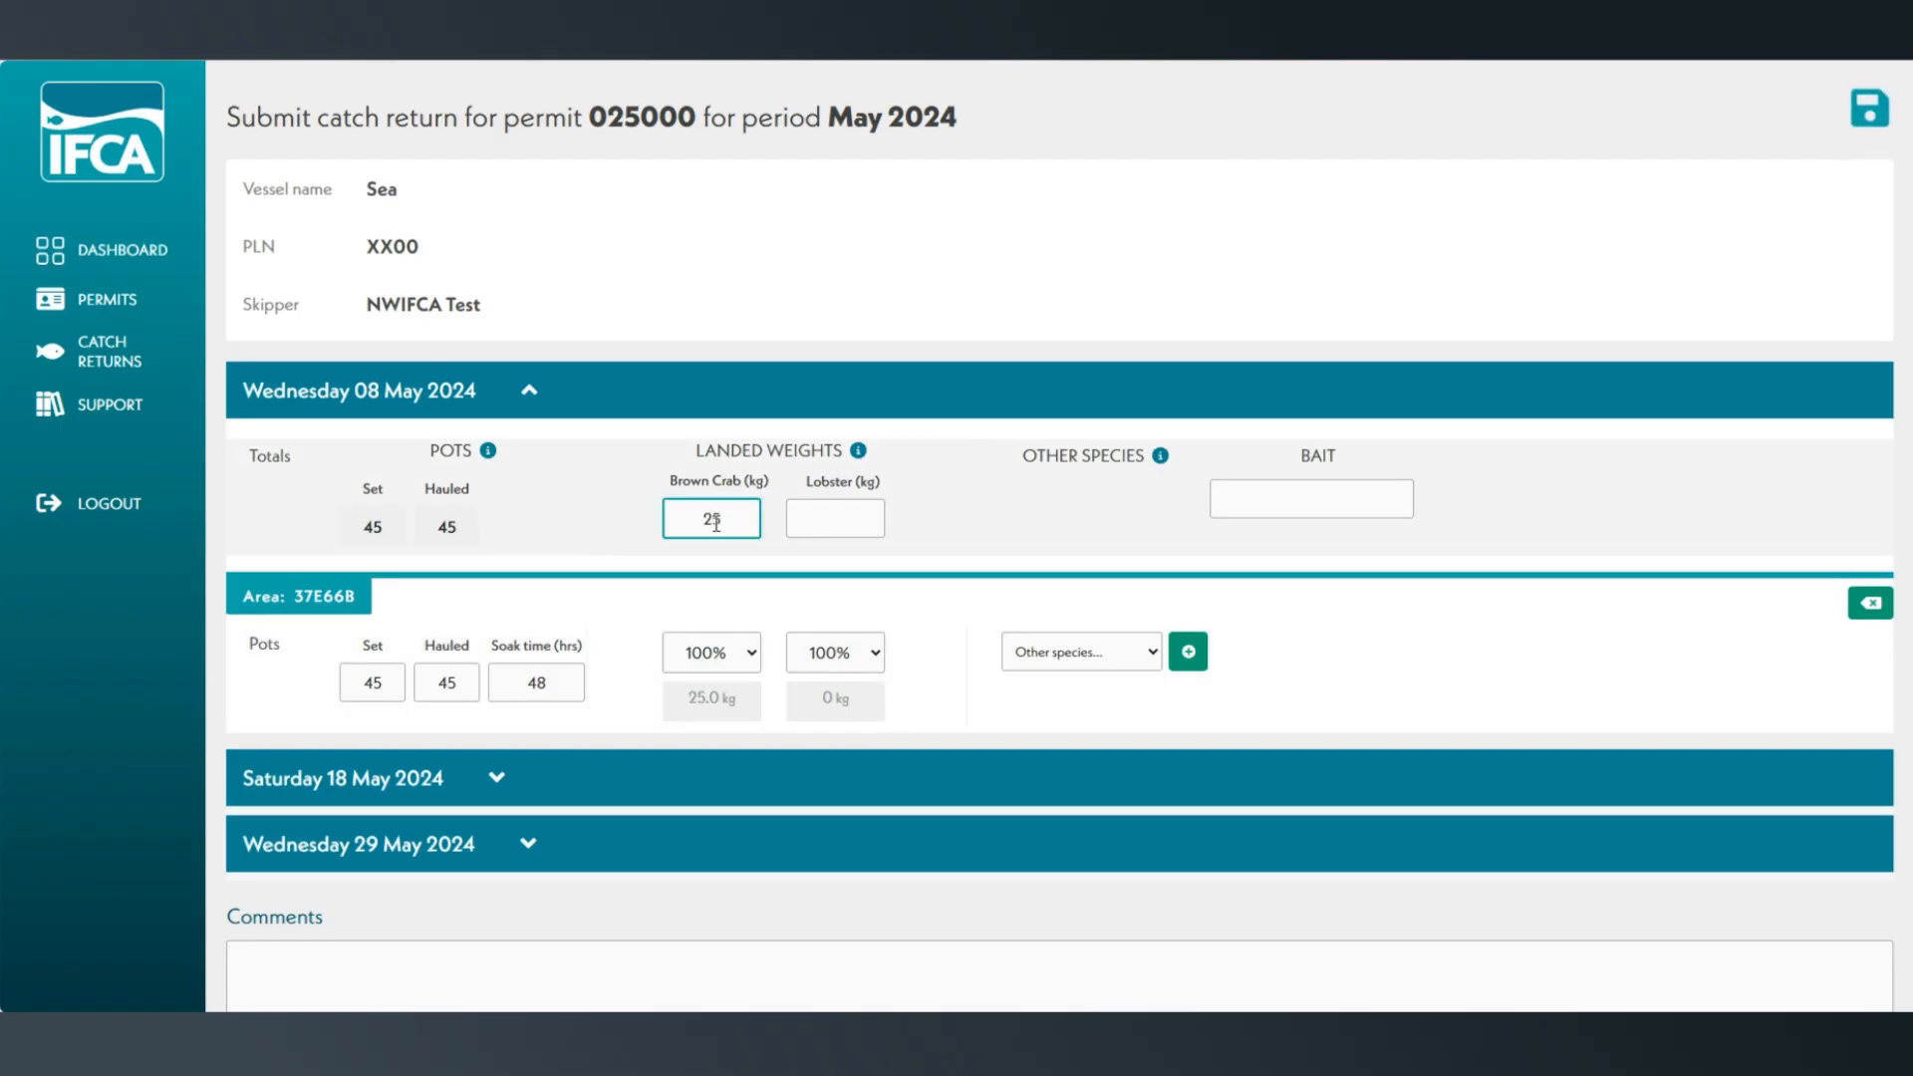
{"action": "left_click", "coordinate": [842, 516]}
{"action": "type", "text": "12"}
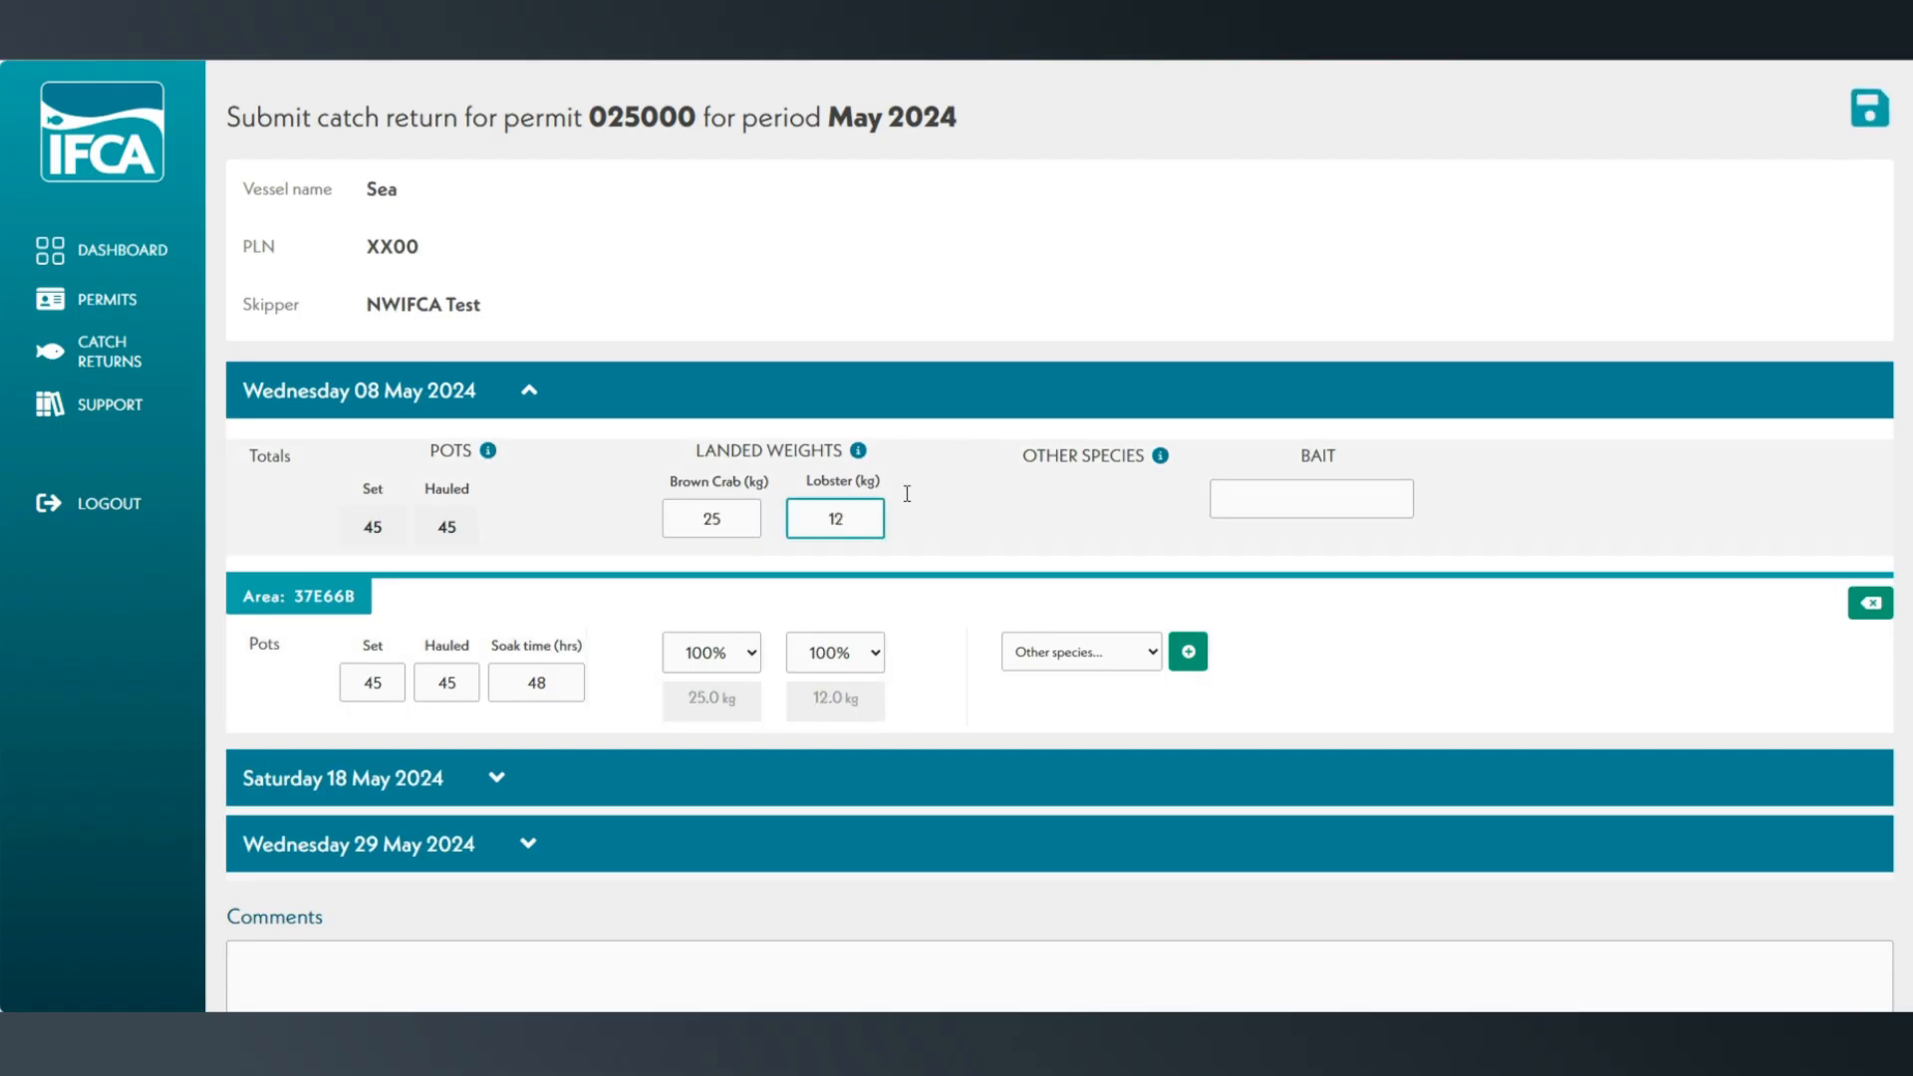
Record Salmon as the bait used on 08 May 2024.
{"action": "left_click", "coordinate": [1285, 495]}
{"action": "type", "text": "Sa"}
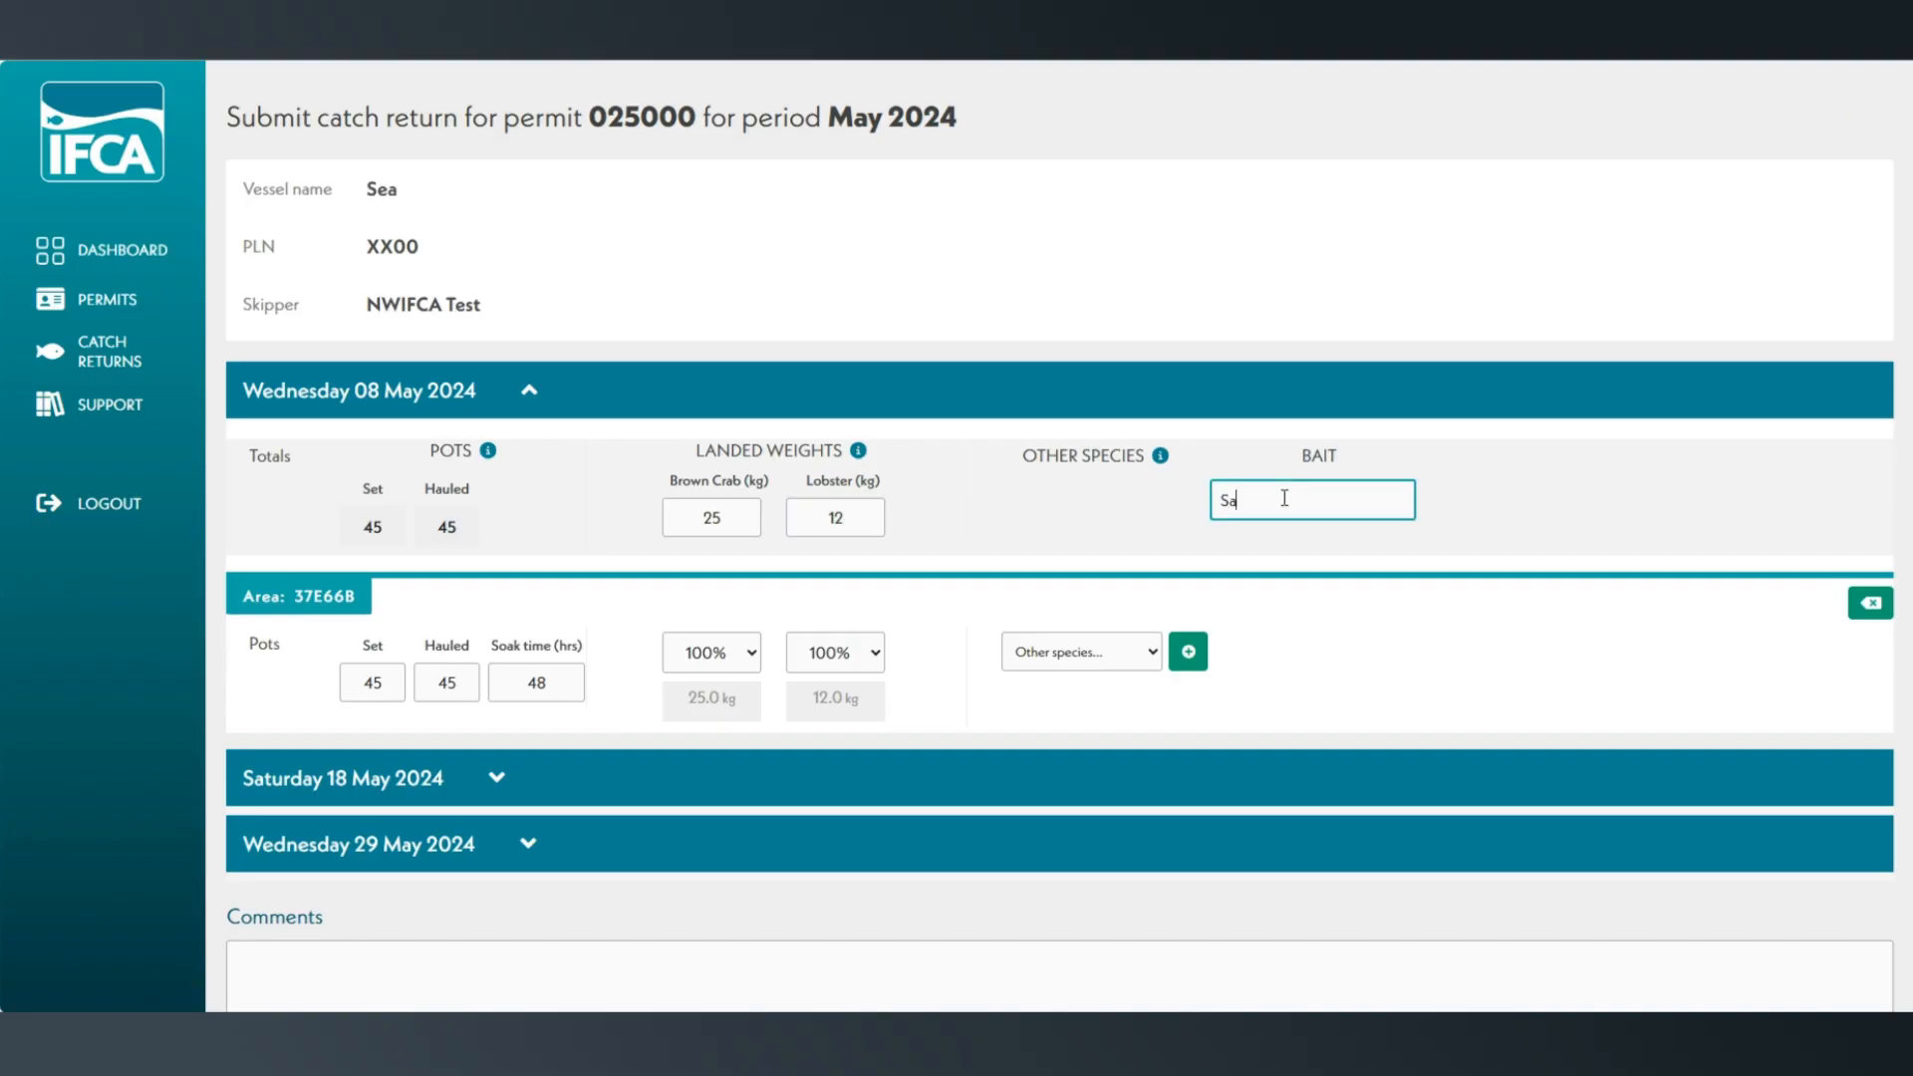
{"action": "type", "text": "lmon"}
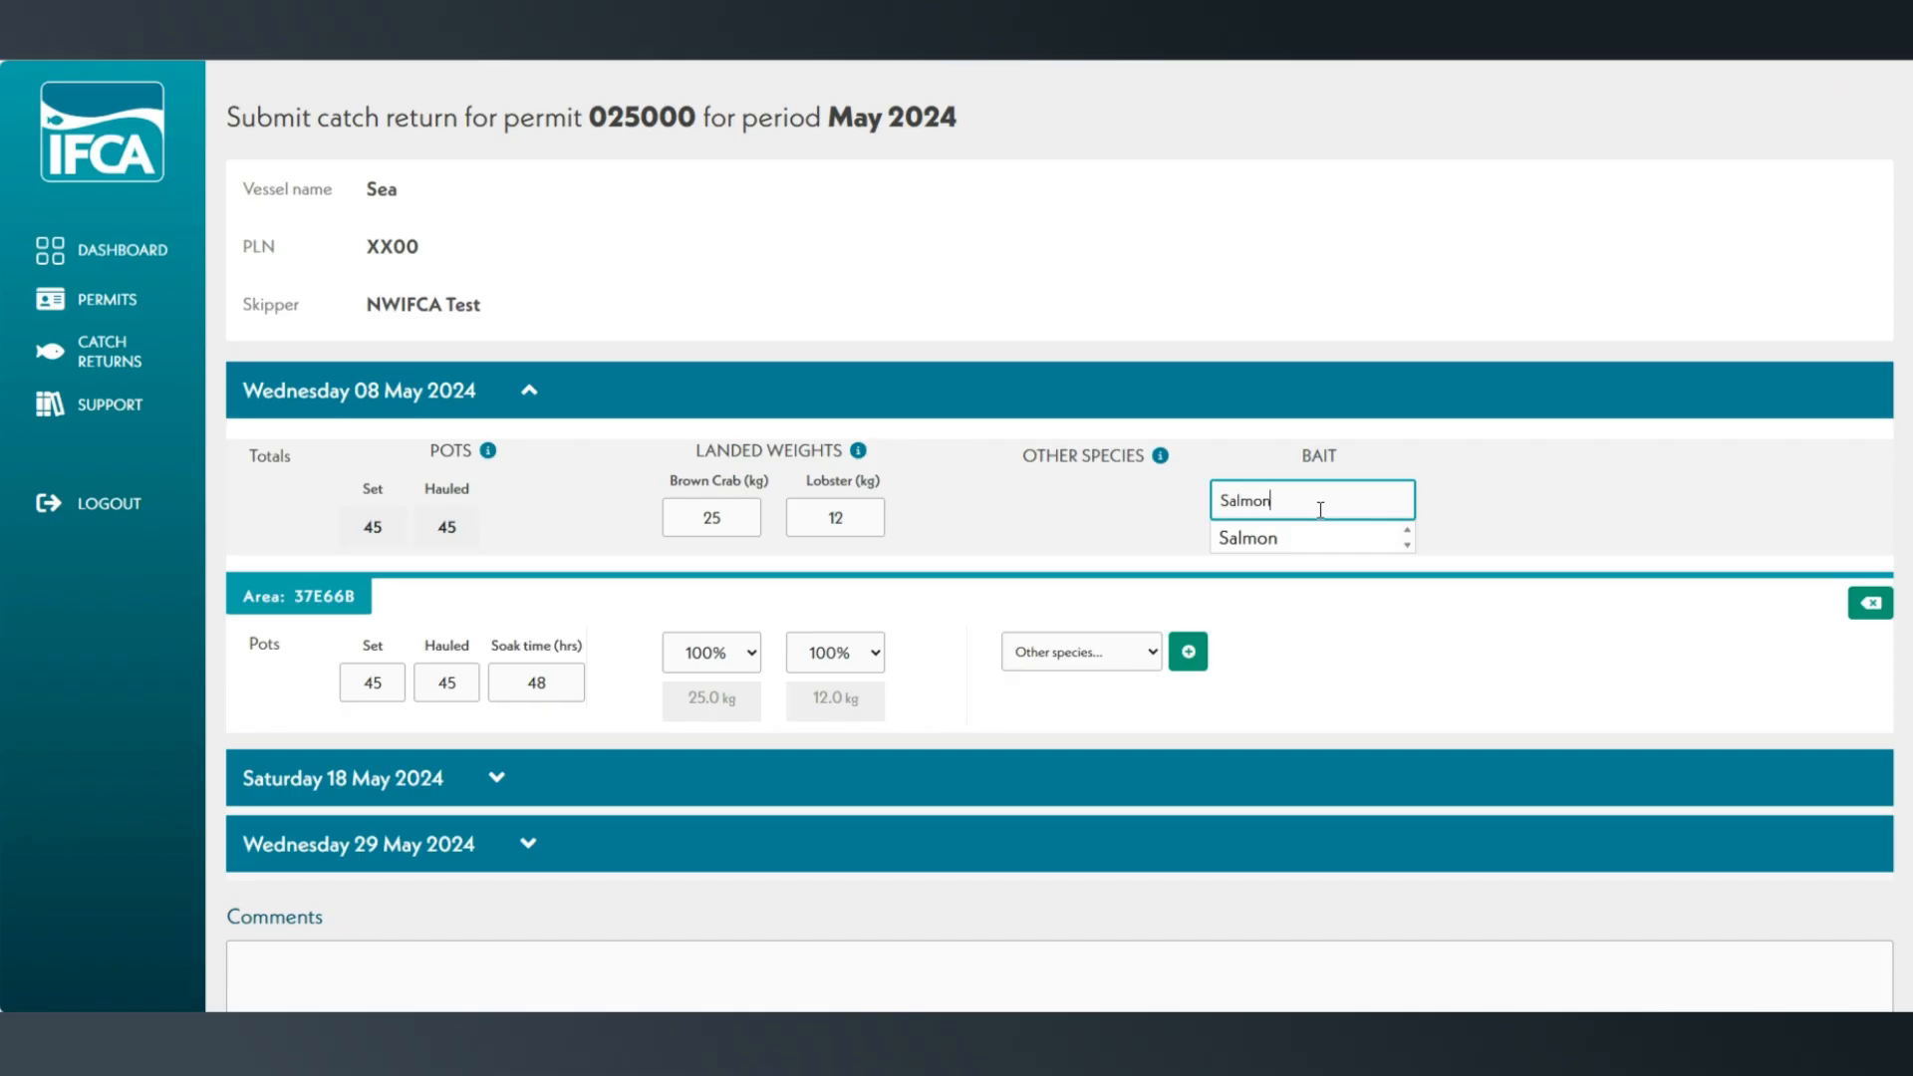
{"action": "left_click", "coordinate": [1376, 590]}
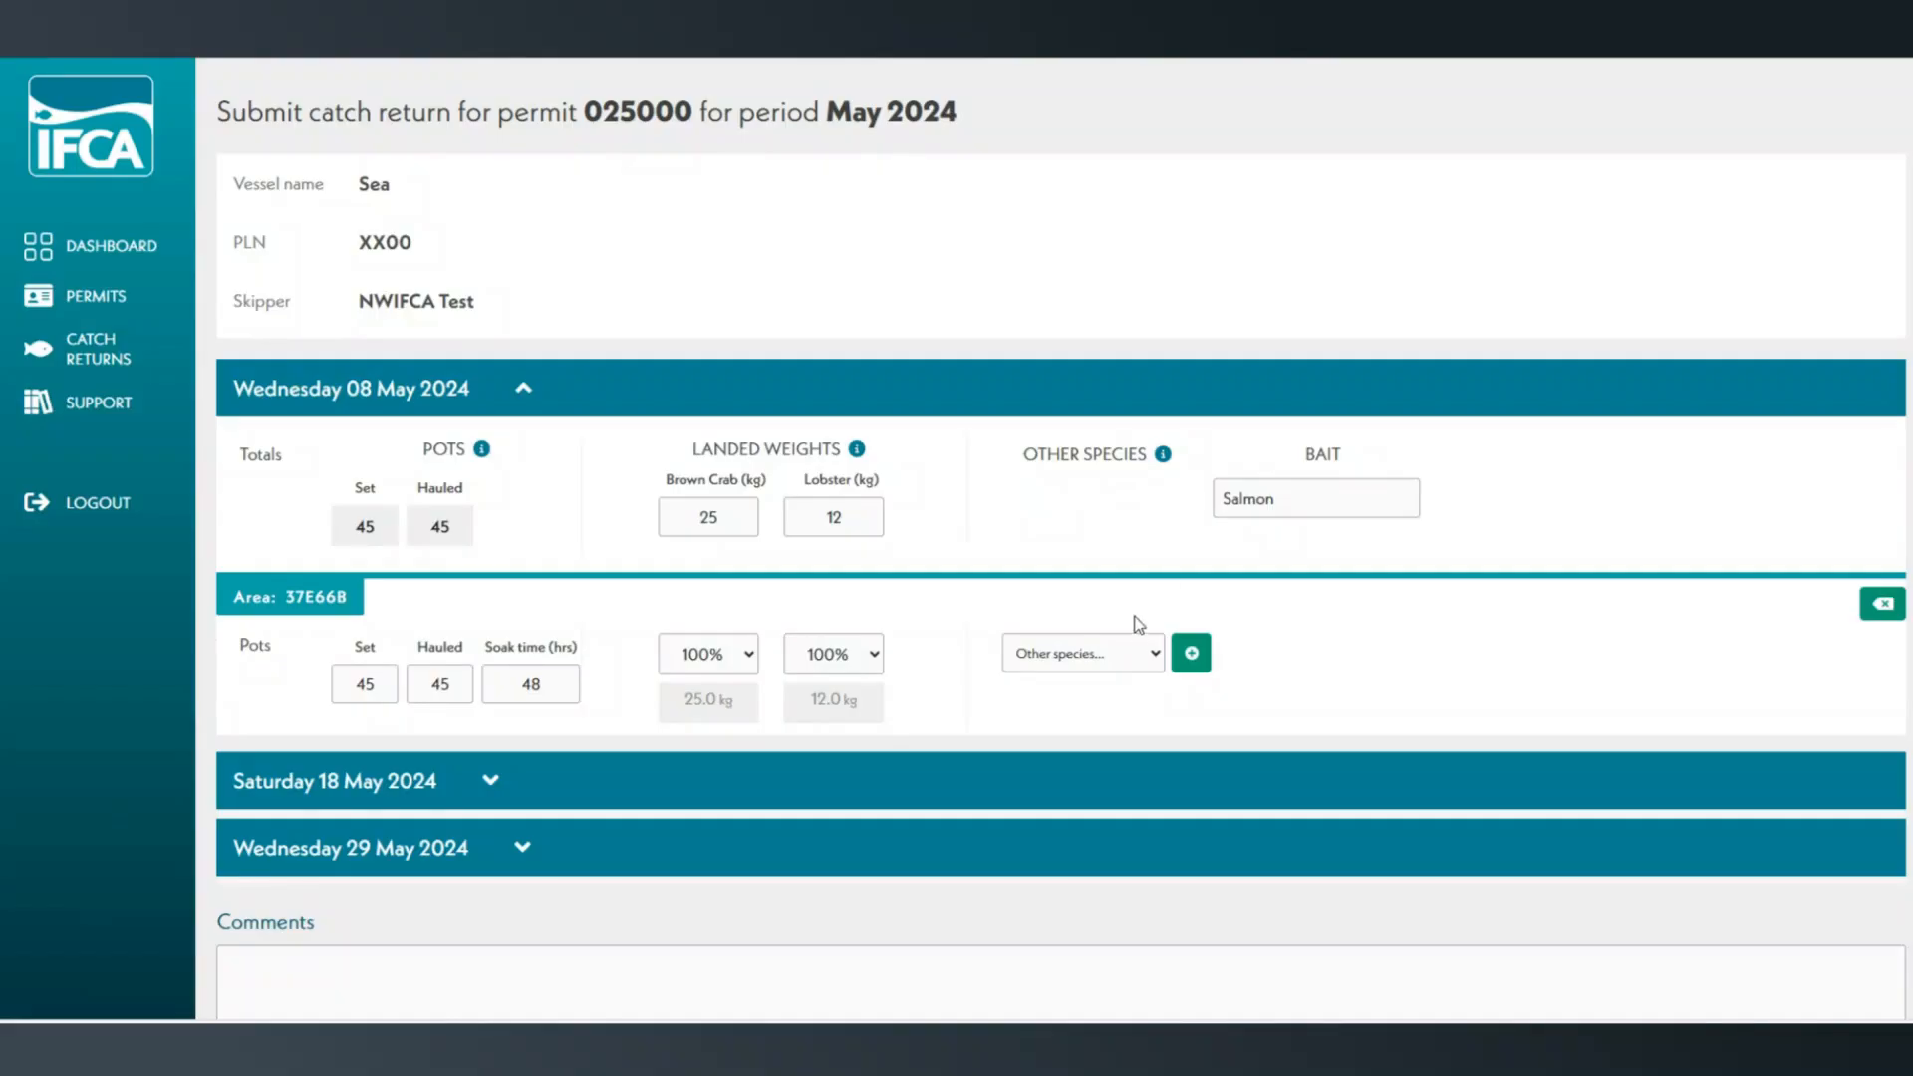
Add Common Prawn as another species for area 37E66B and enter 5 kg as its weight for 08 May 2024.
{"action": "left_click", "coordinate": [1129, 656]}
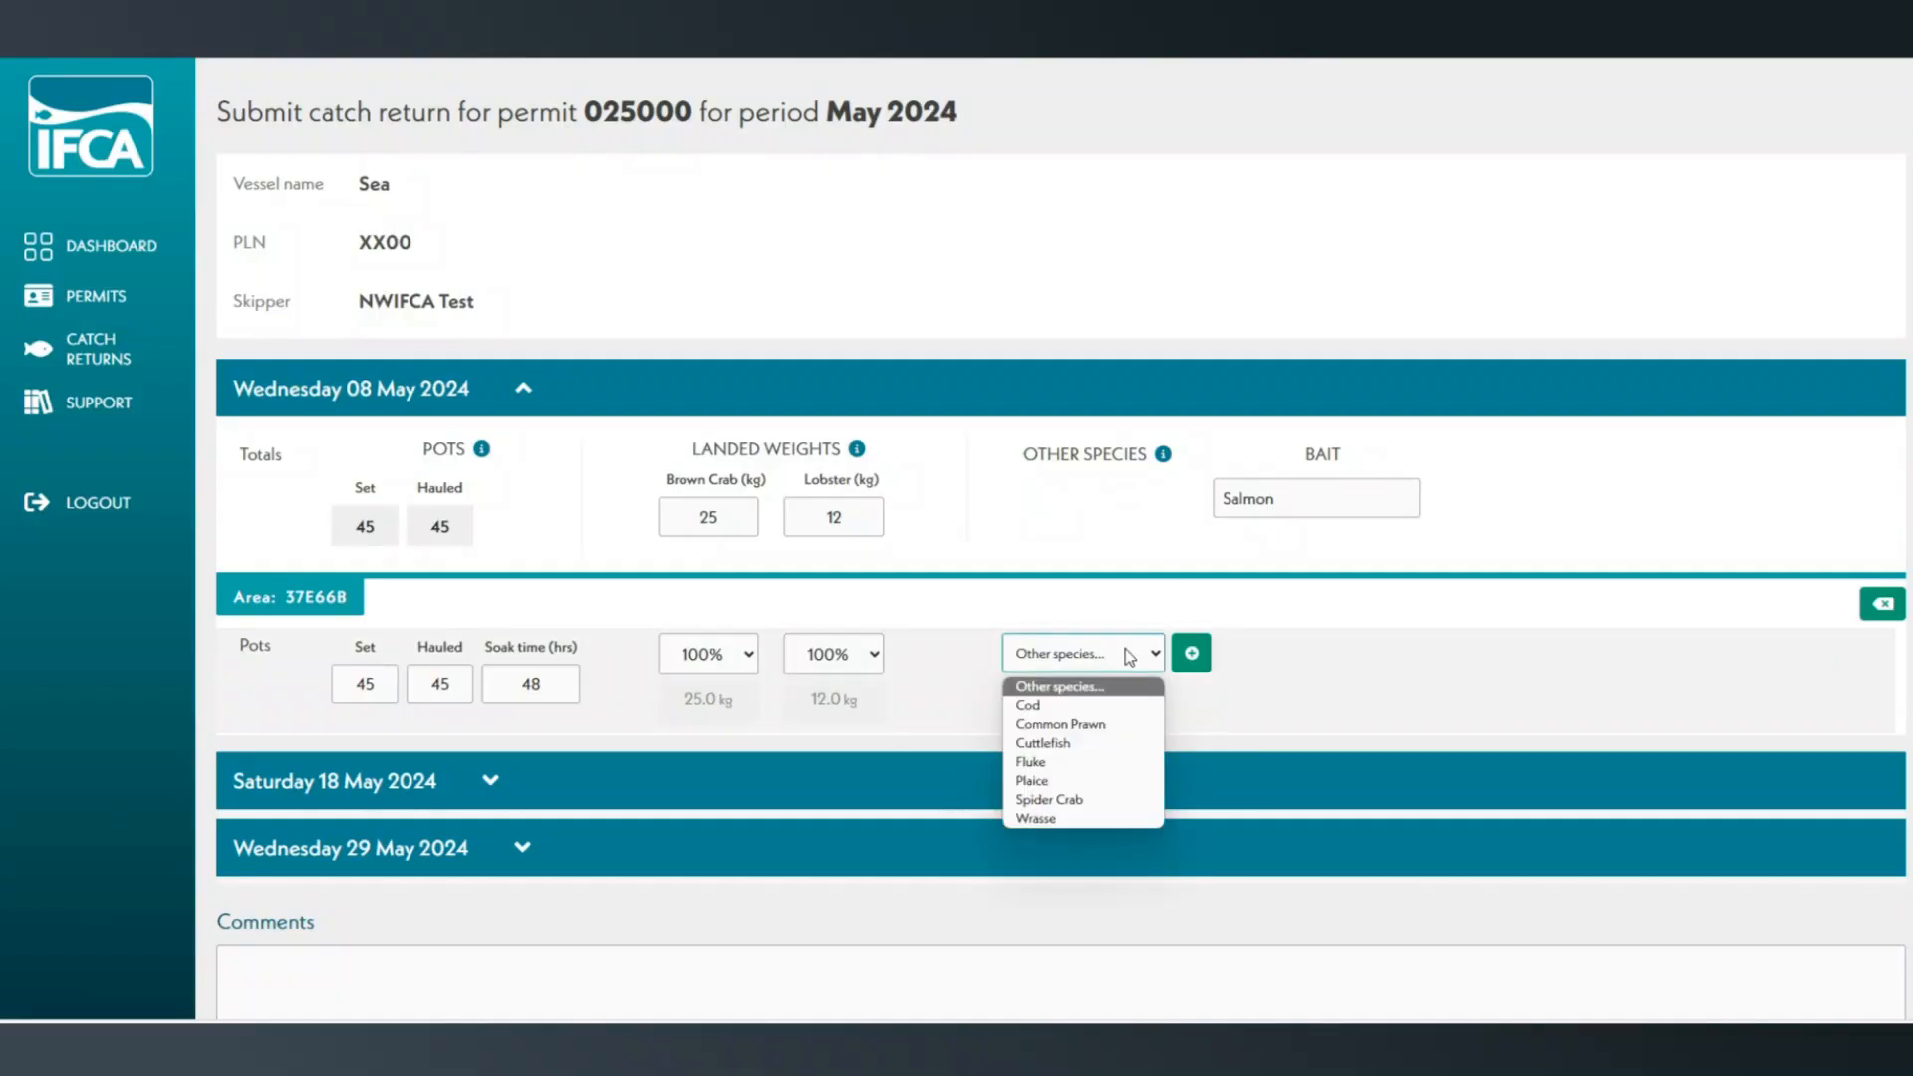
{"action": "left_click", "coordinate": [1106, 727]}
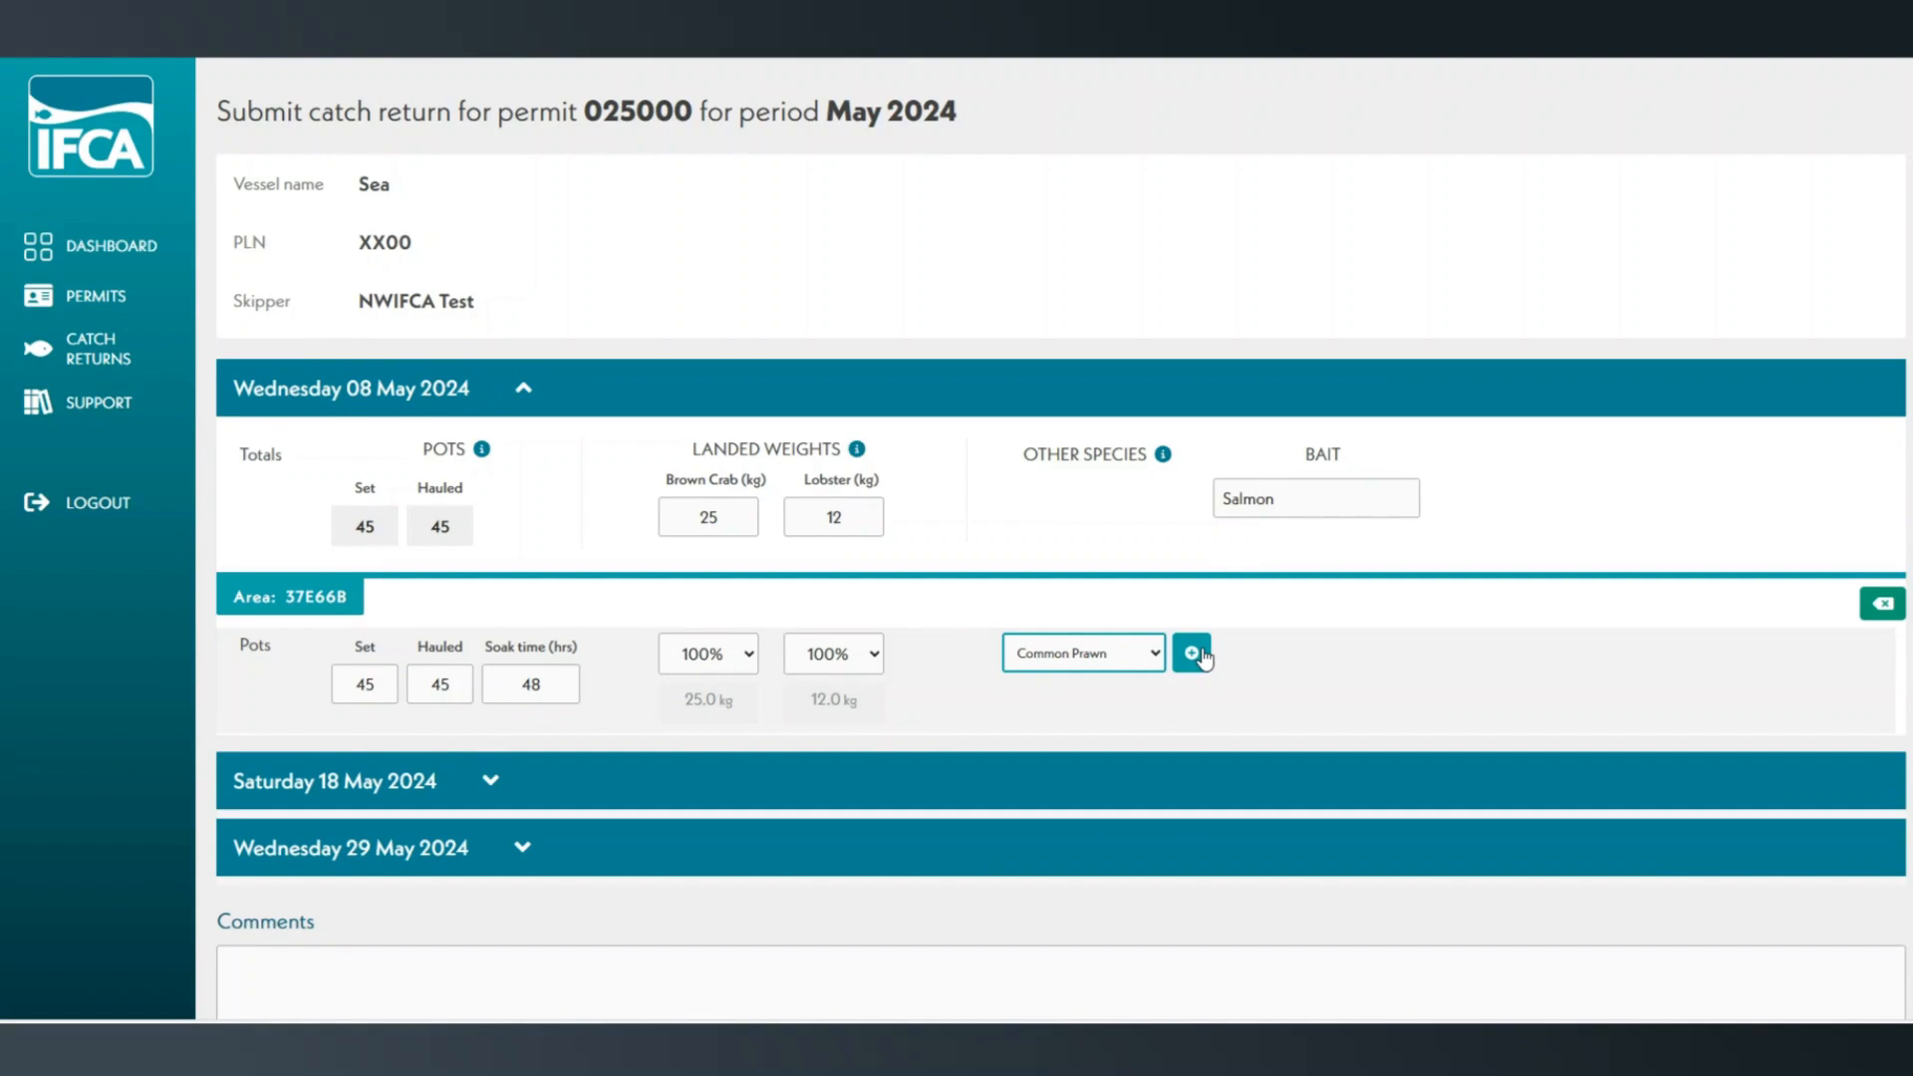
{"action": "left_click", "coordinate": [1192, 654]}
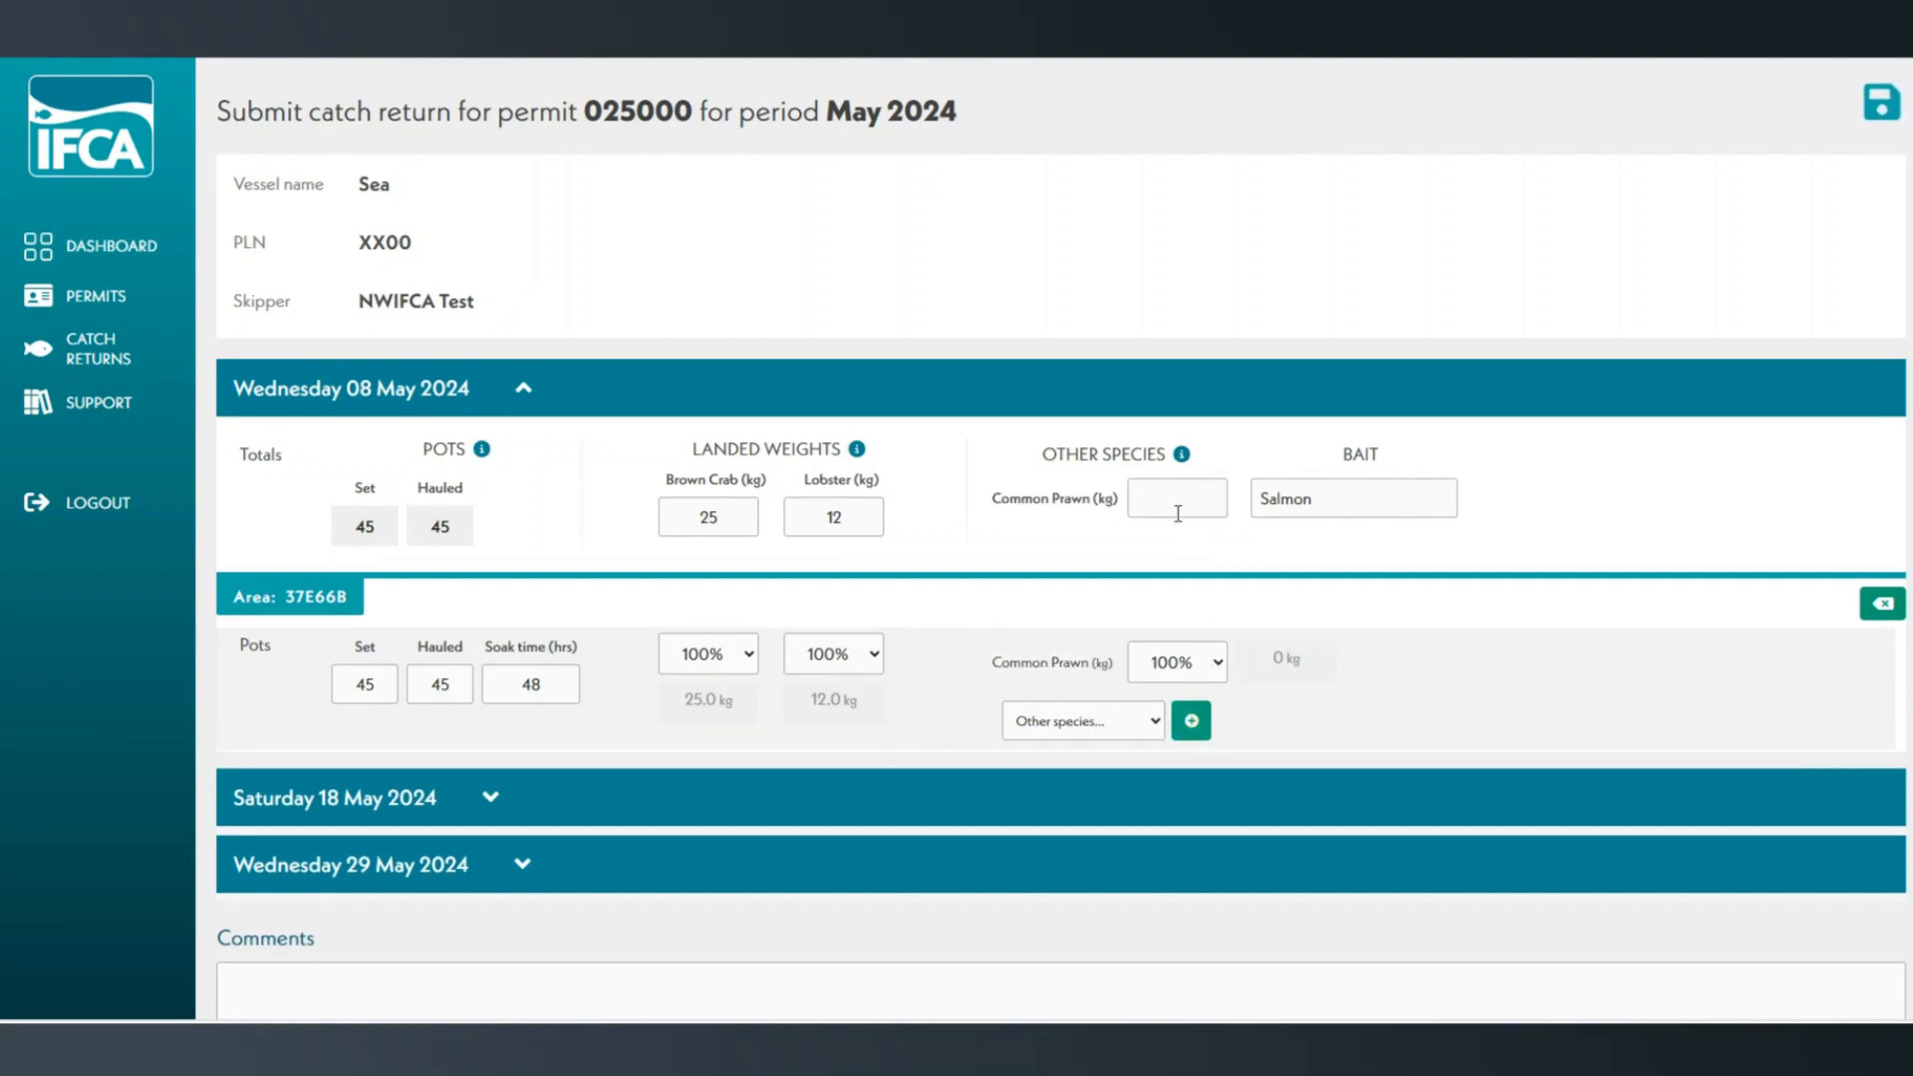
{"action": "left_click", "coordinate": [1178, 514]}
{"action": "type", "text": "5"}
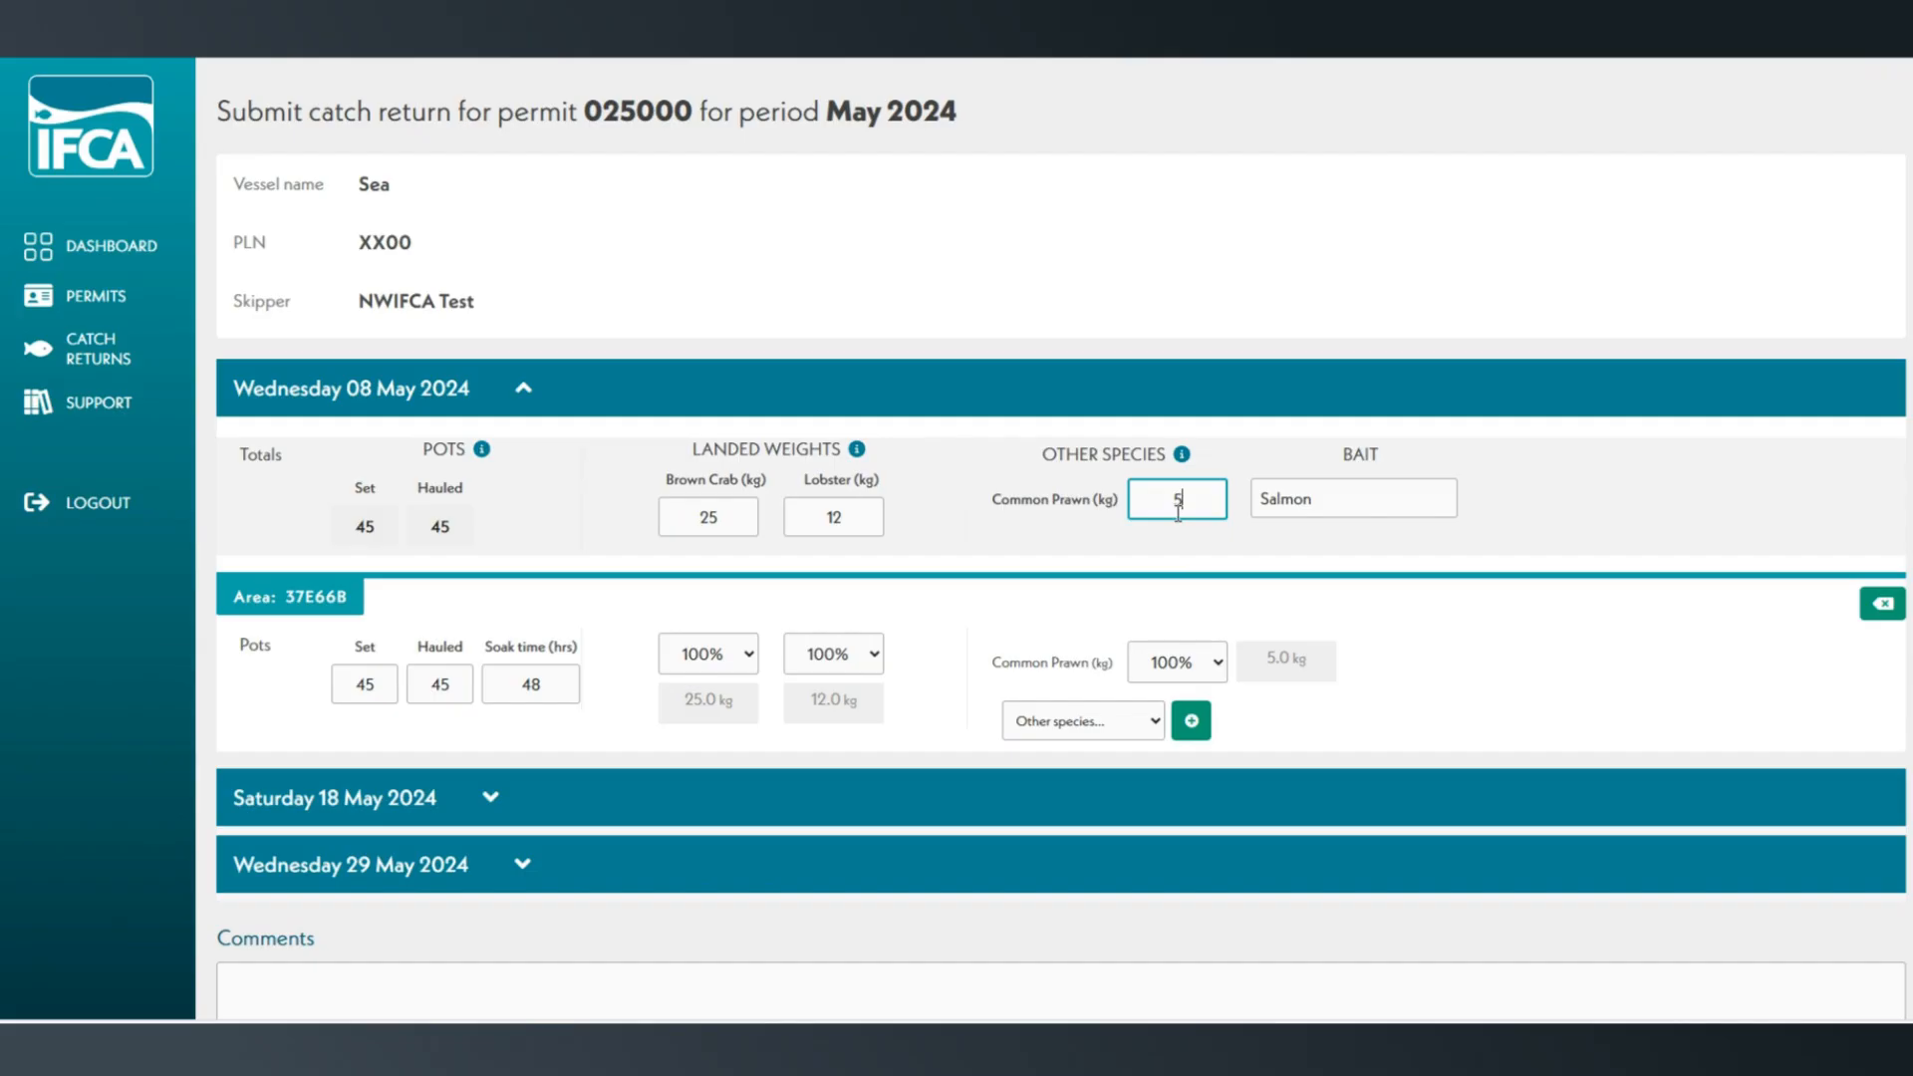
Expand 18 May 2024 and enter 50 pots set and 50 hauled for each of areas 37E66B and 37E65B.
{"action": "left_click", "coordinate": [1451, 660]}
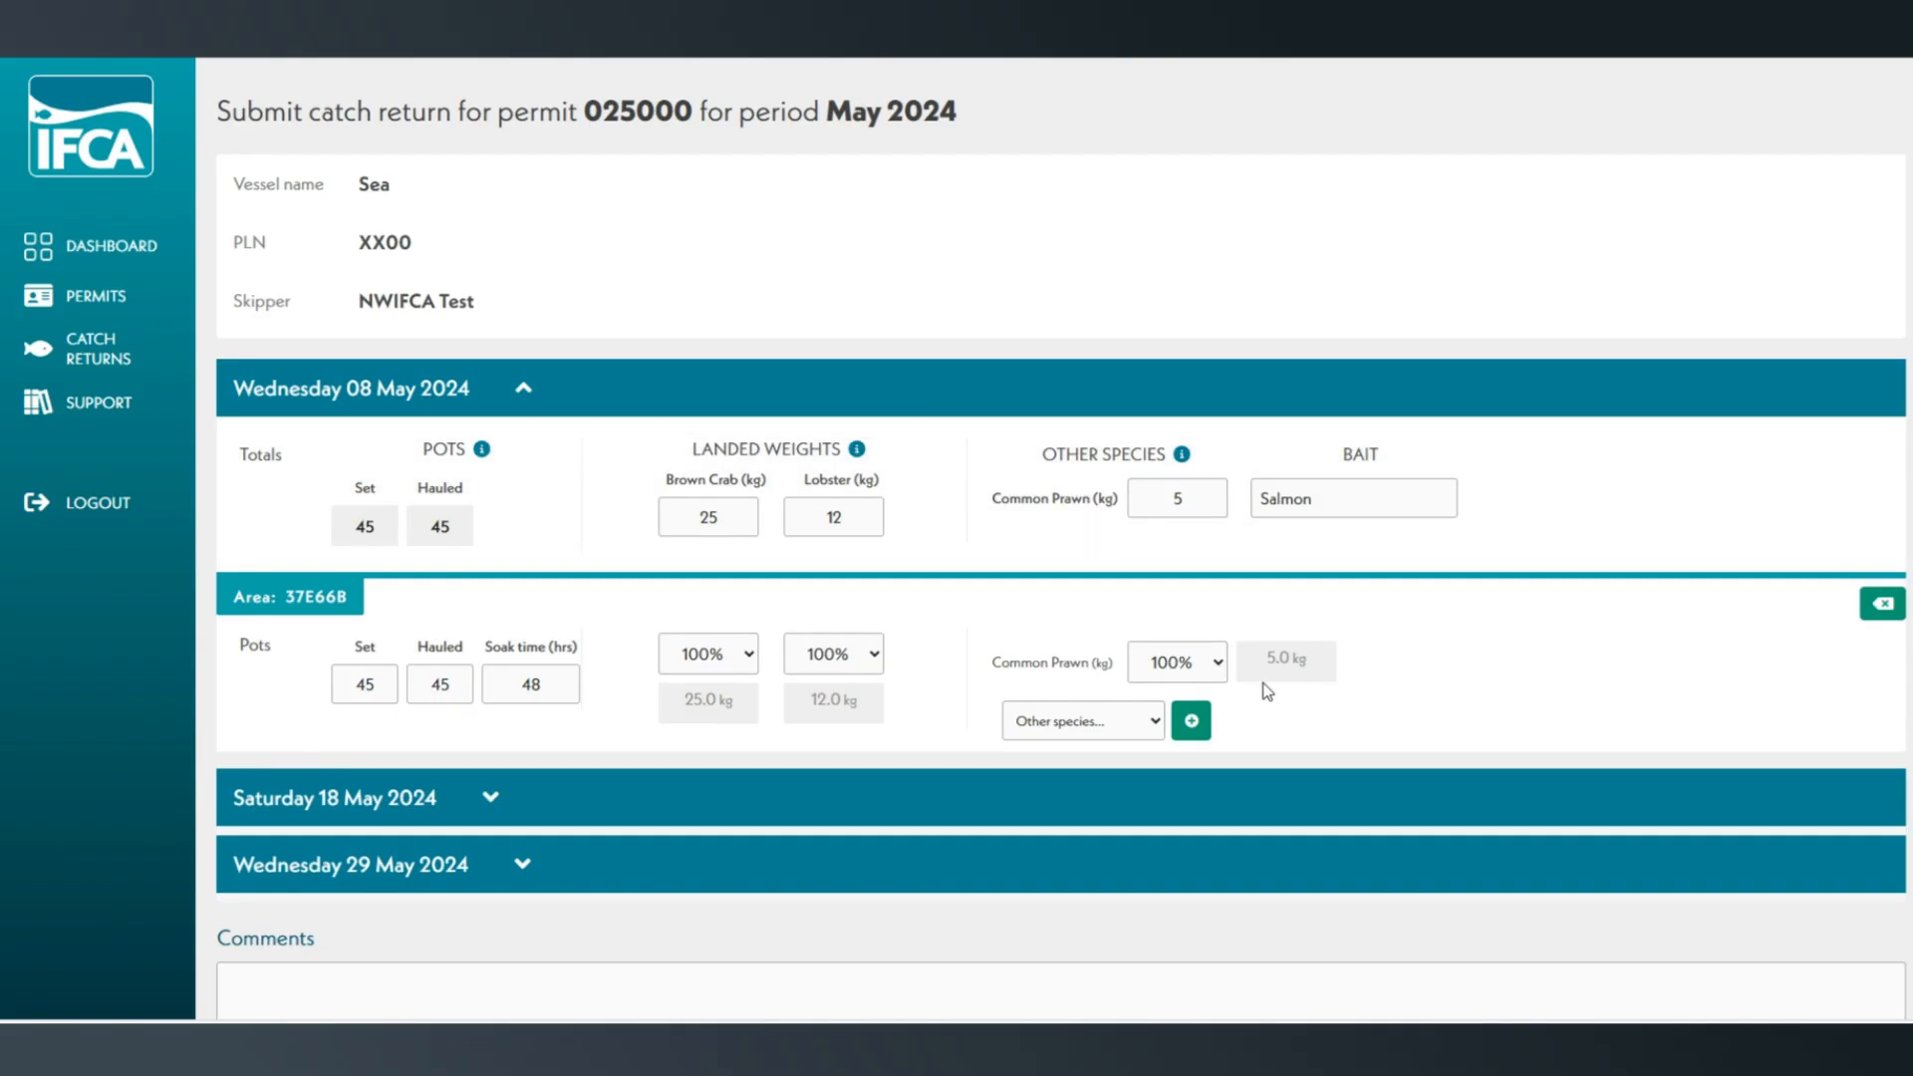
{"action": "scroll", "coordinate": [1266, 691], "scroll_direction": "down", "scroll_amount": 3}
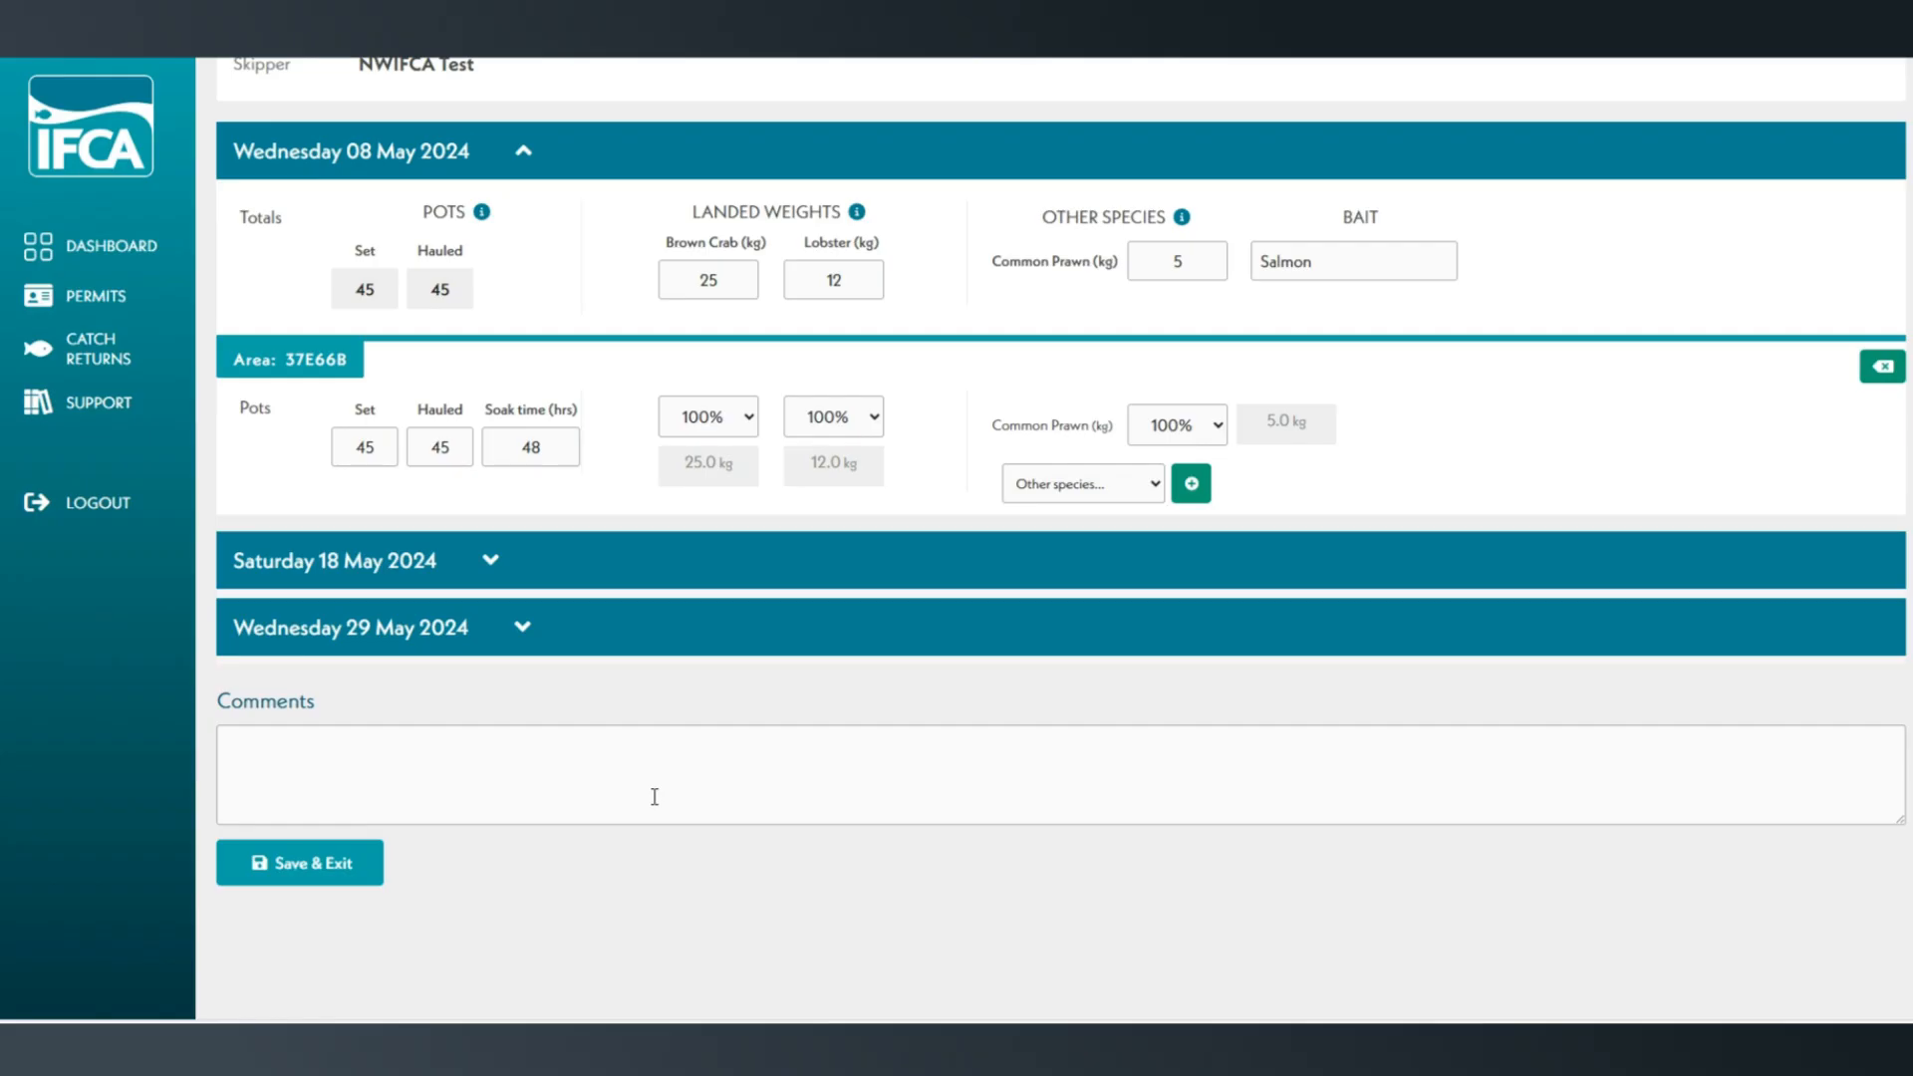
{"action": "left_click", "coordinate": [625, 560]}
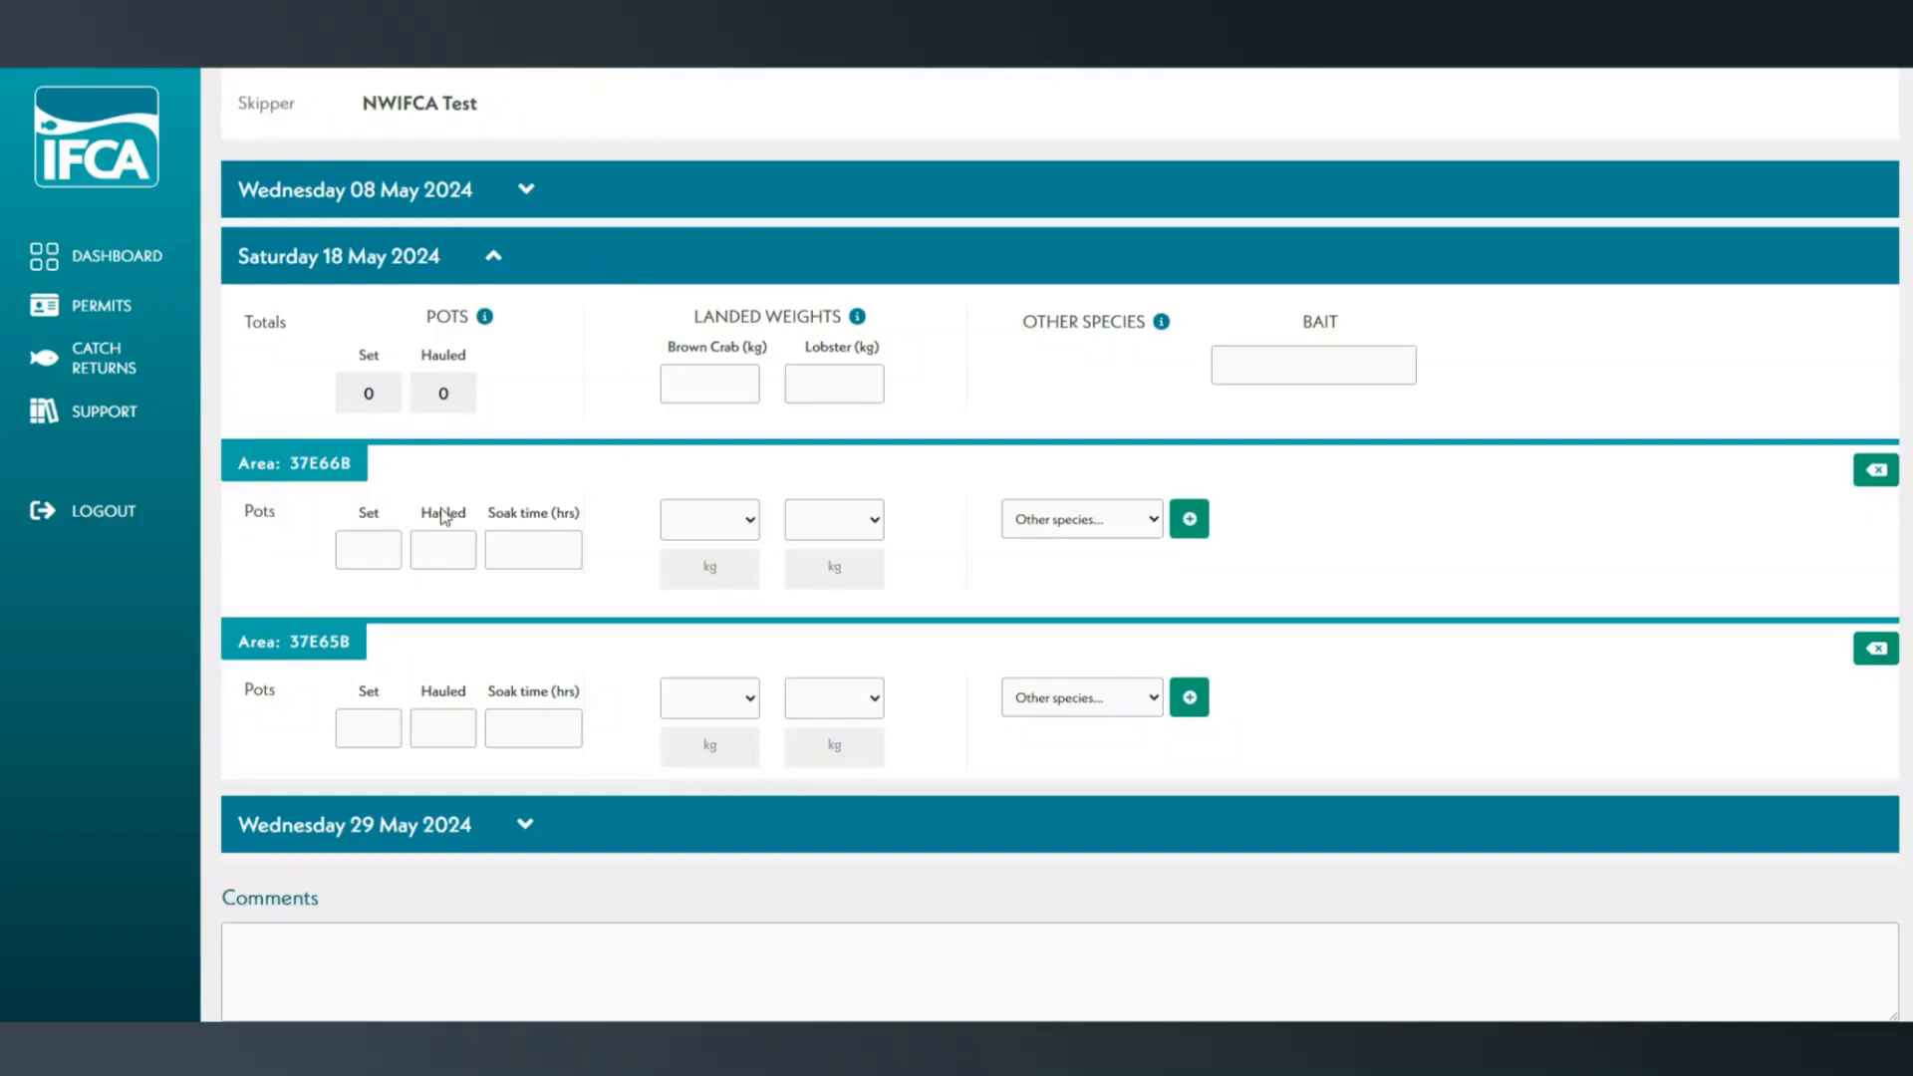
{"action": "left_click", "coordinate": [398, 543]}
{"action": "type", "text": "50"}
{"action": "left_click", "coordinate": [445, 543]}
{"action": "type", "text": "50"}
{"action": "left_click", "coordinate": [365, 728]}
{"action": "type", "text": "50"}
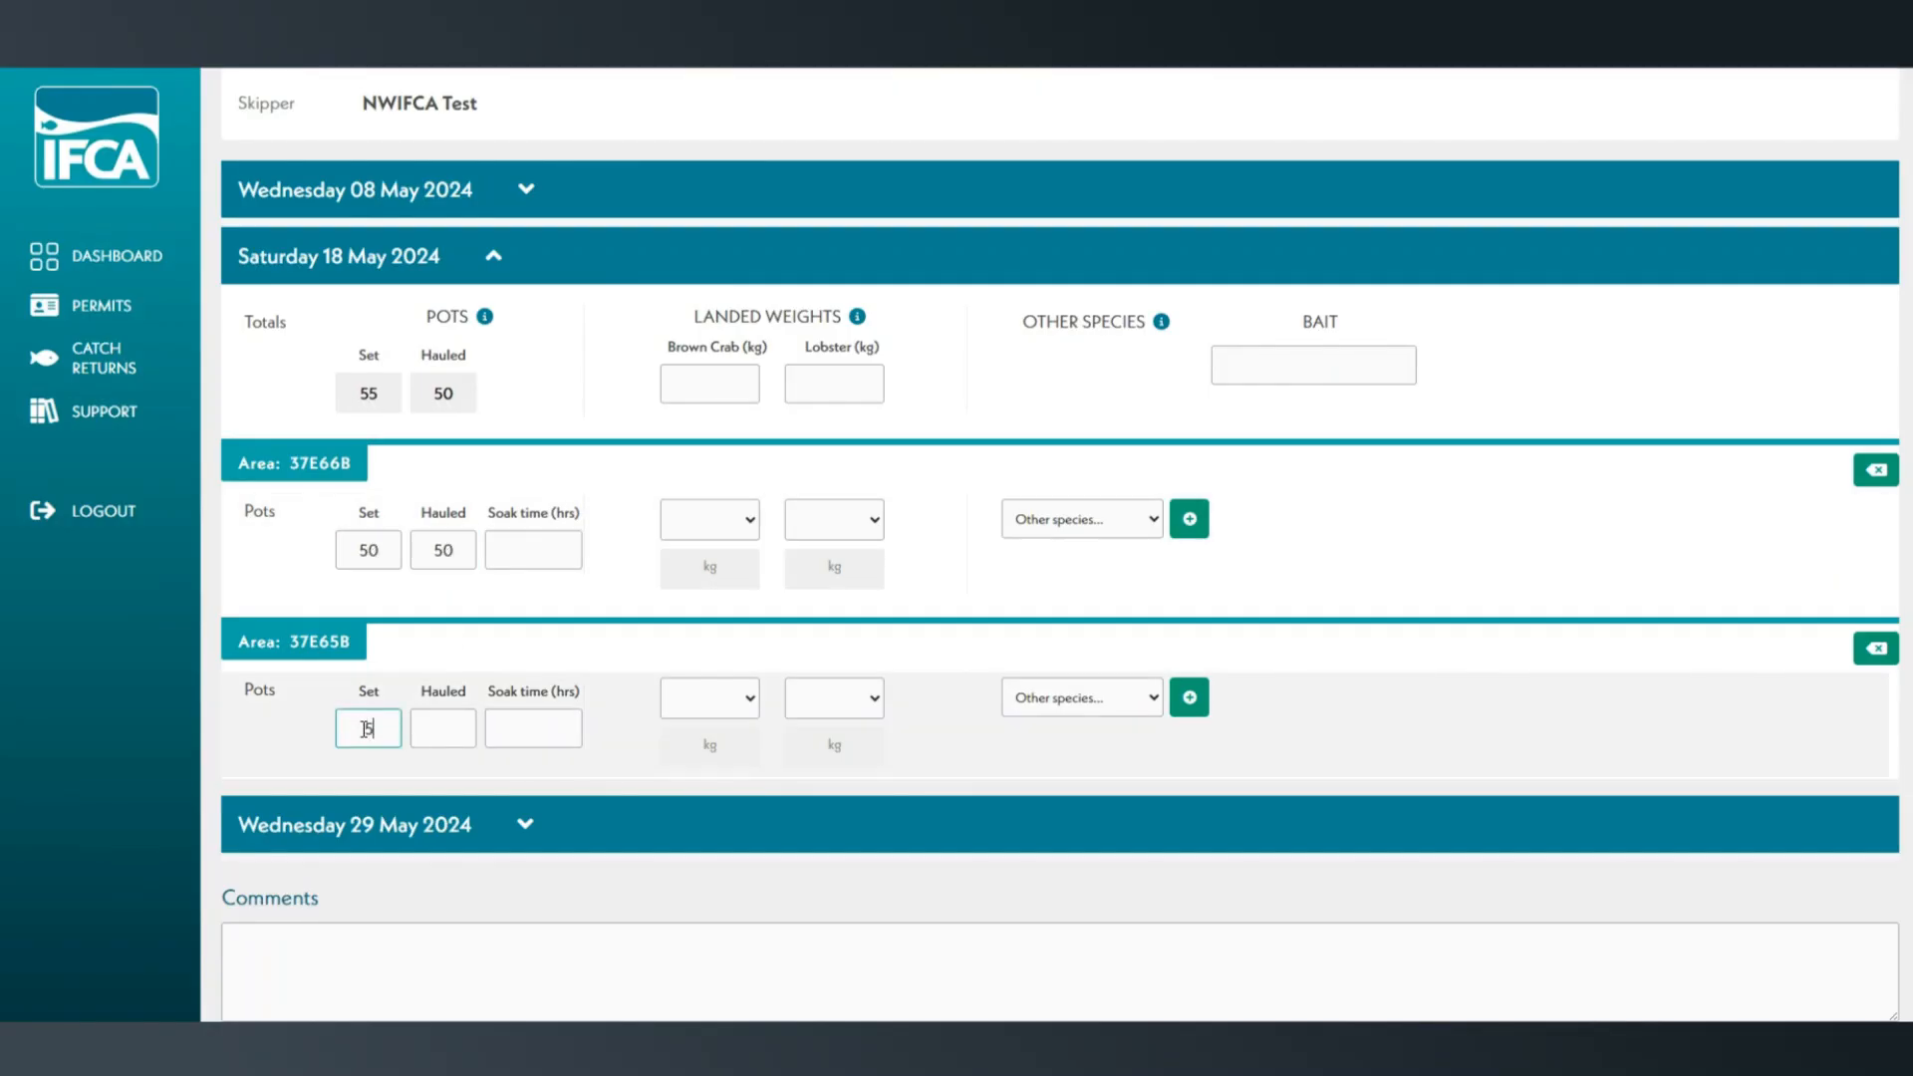
{"action": "left_click", "coordinate": [433, 729]}
{"action": "type", "text": "50"}
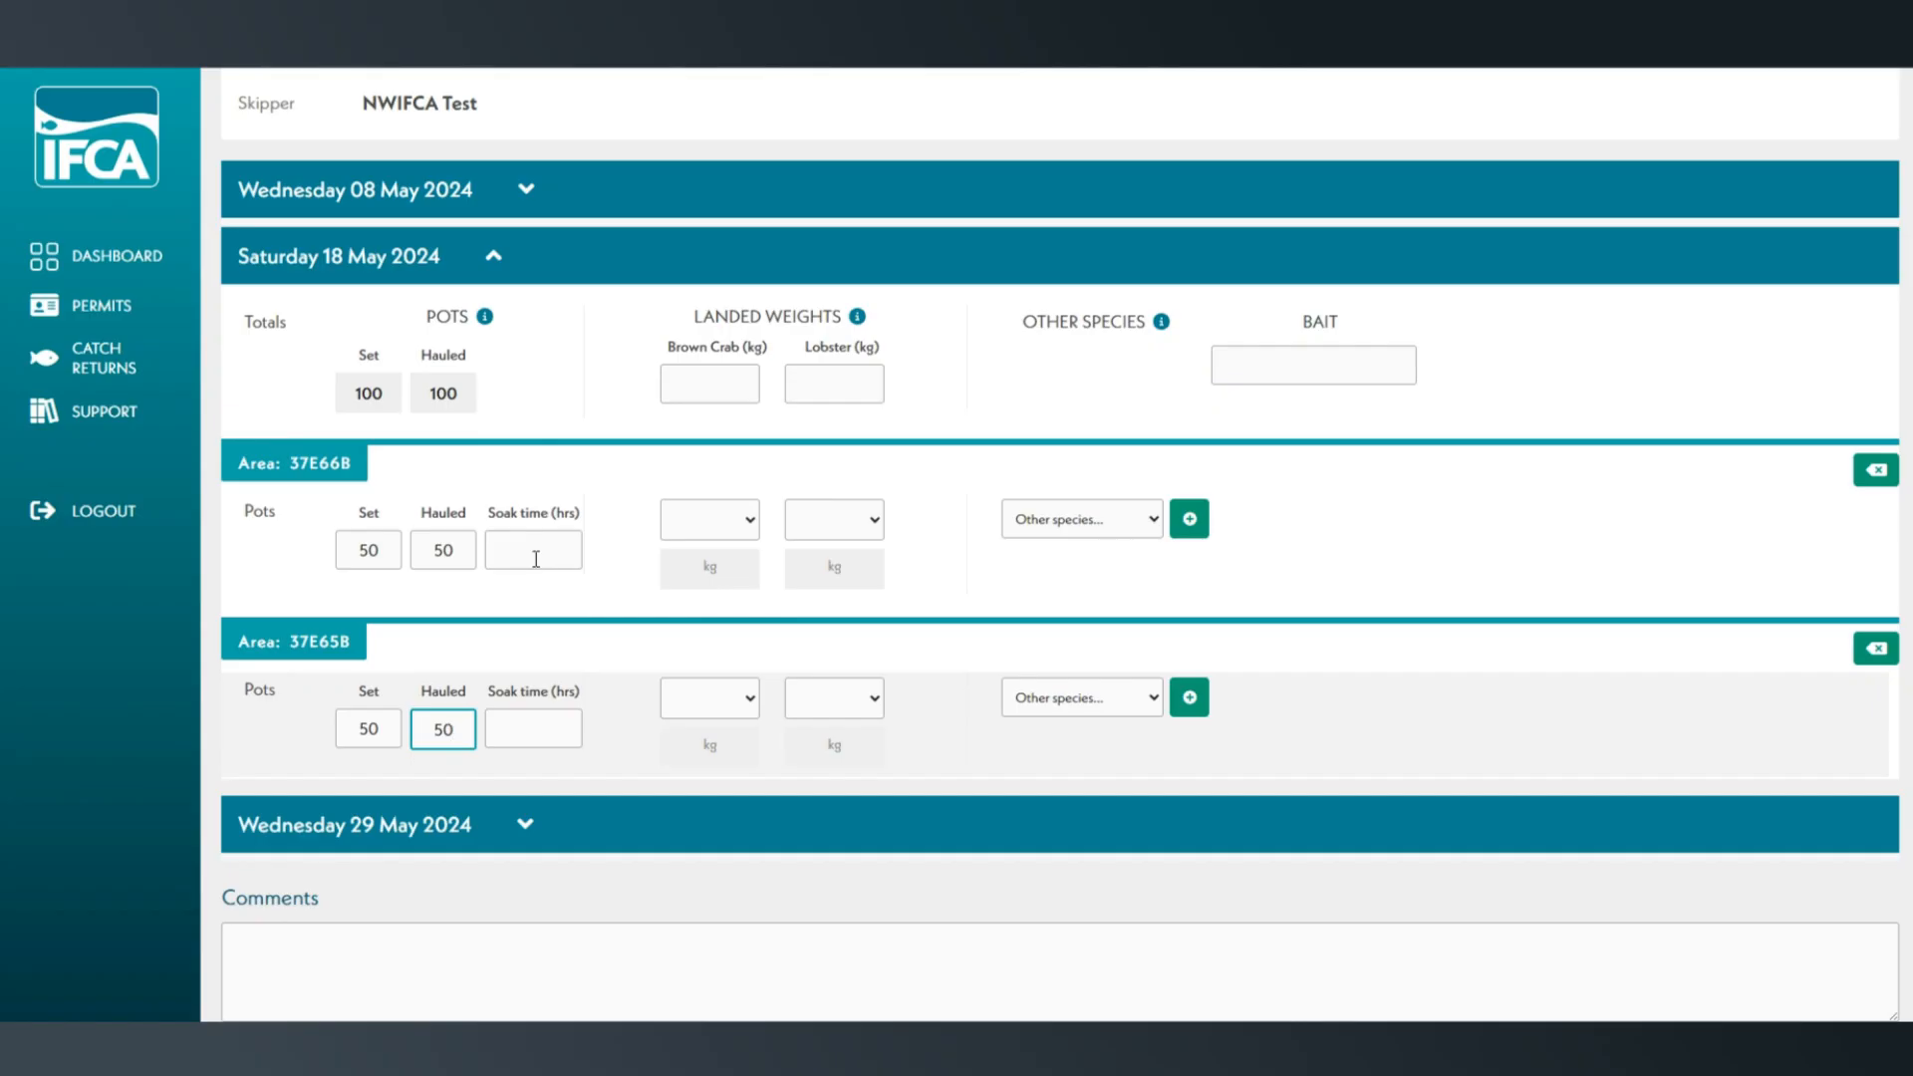
Enter a 48-hour soak time for both areas 37E66B and 37E65B on 18 May 2024.
{"action": "left_click", "coordinate": [535, 559]}
{"action": "type", "text": "48"}
{"action": "left_click", "coordinate": [525, 725]}
{"action": "type", "text": "48"}
{"action": "left_click", "coordinate": [641, 372]}
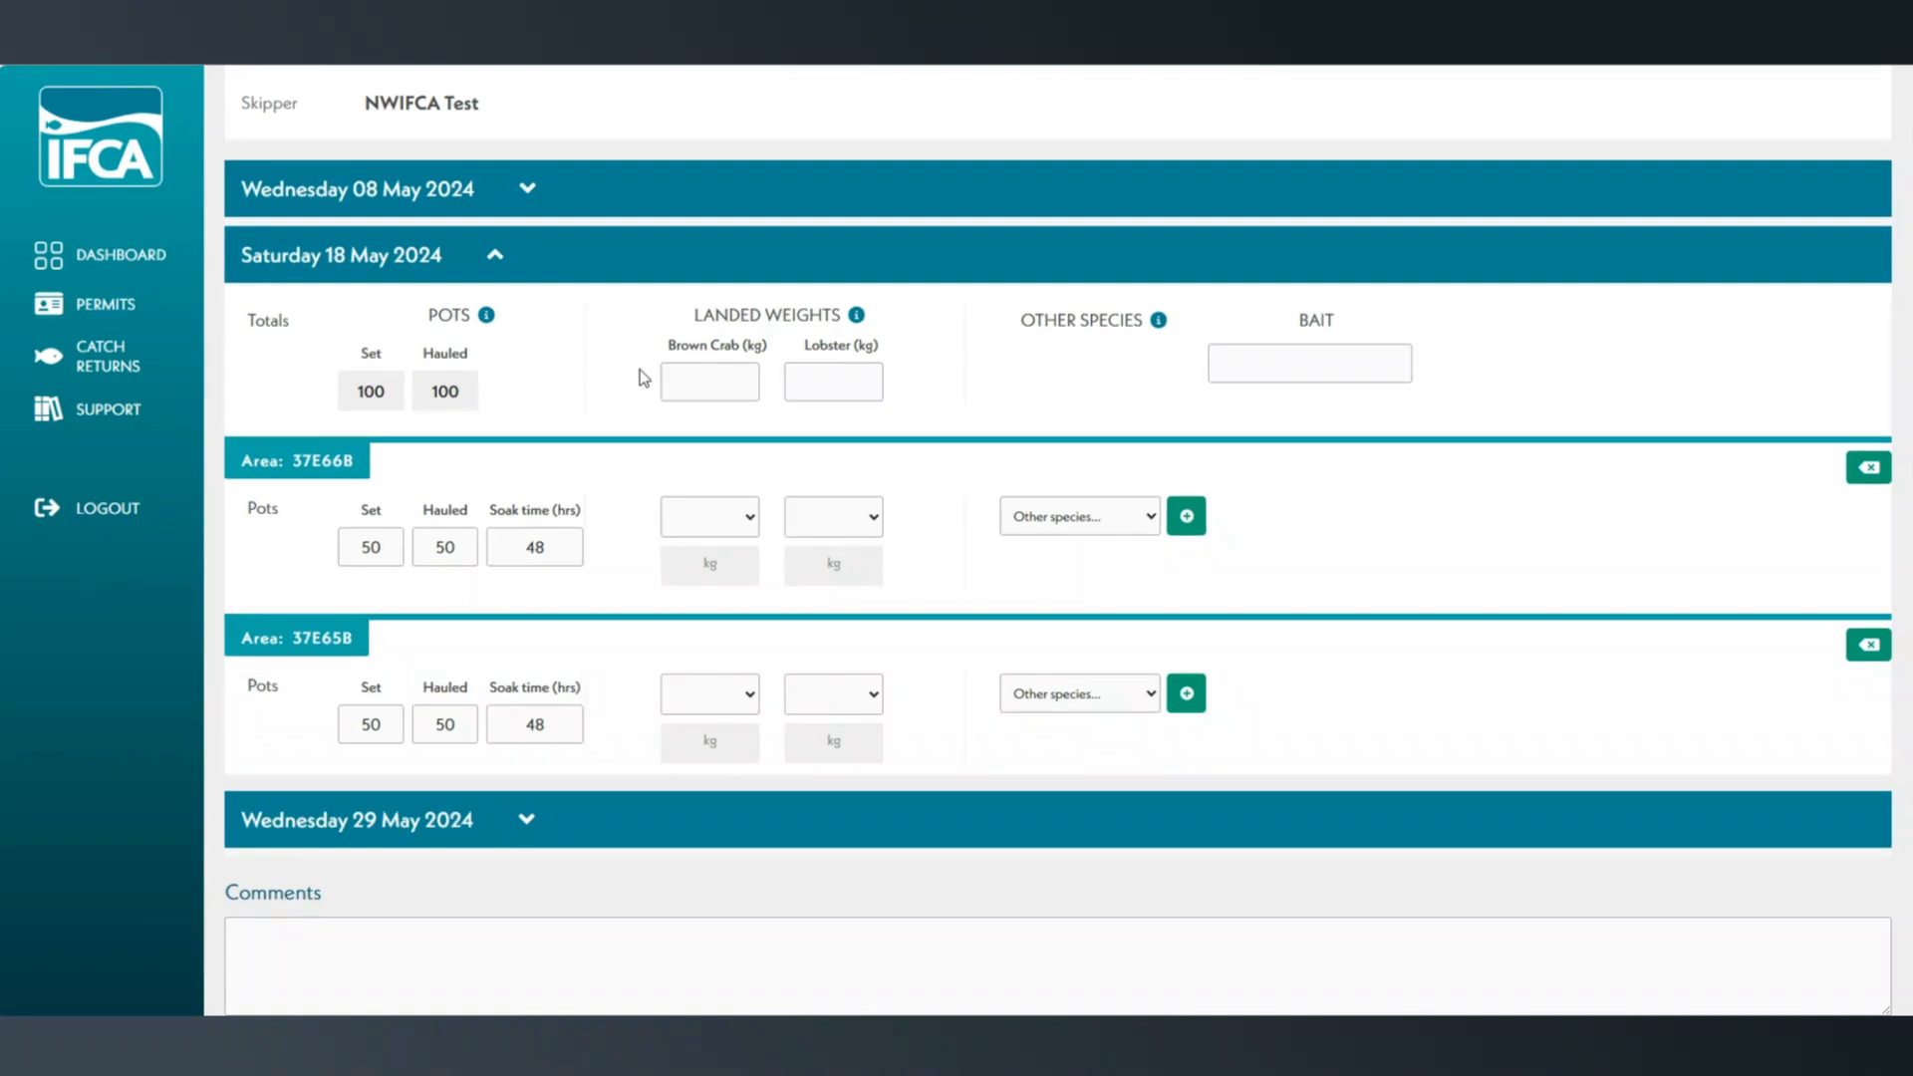
Enter total landed weights of 90 kg brown crab and 60 kg lobster for 18 May 2024.
{"action": "left_click", "coordinate": [709, 380]}
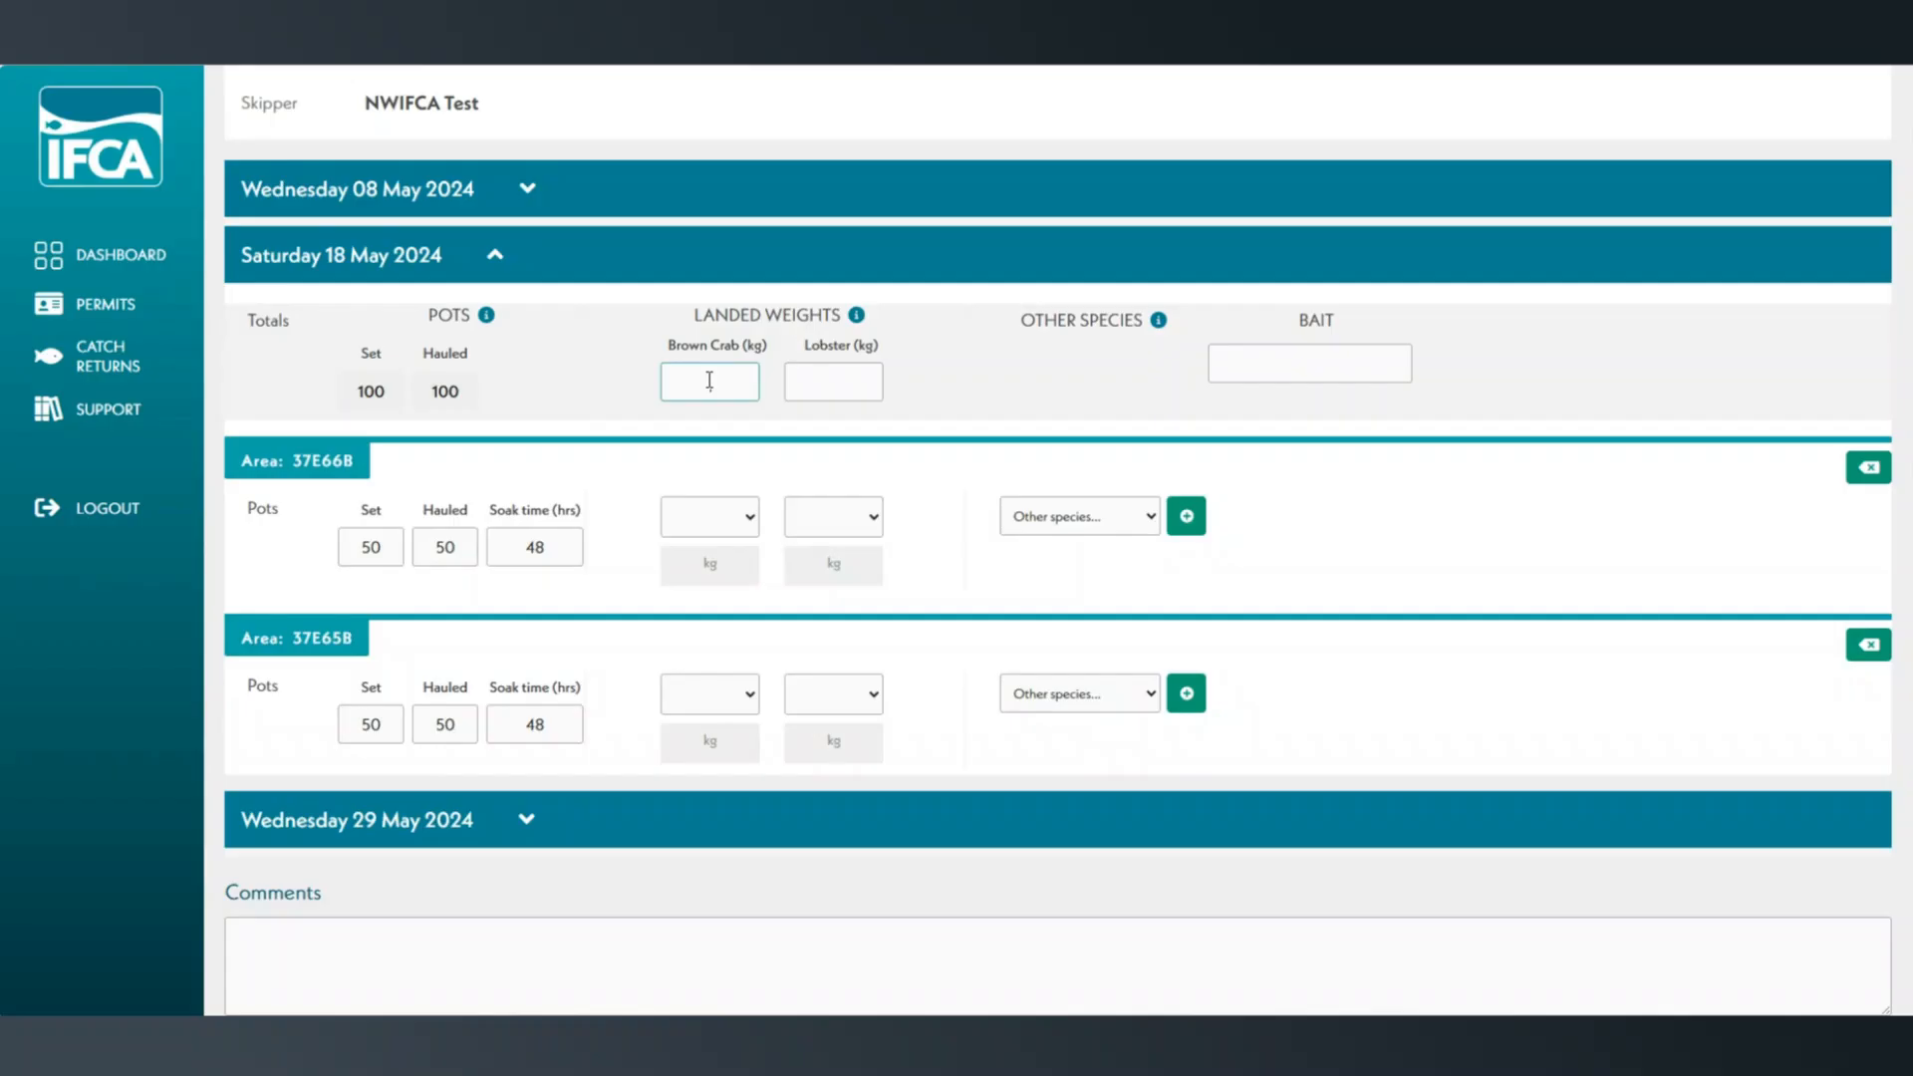
{"action": "type", "text": "90"}
{"action": "left_click", "coordinate": [805, 398]}
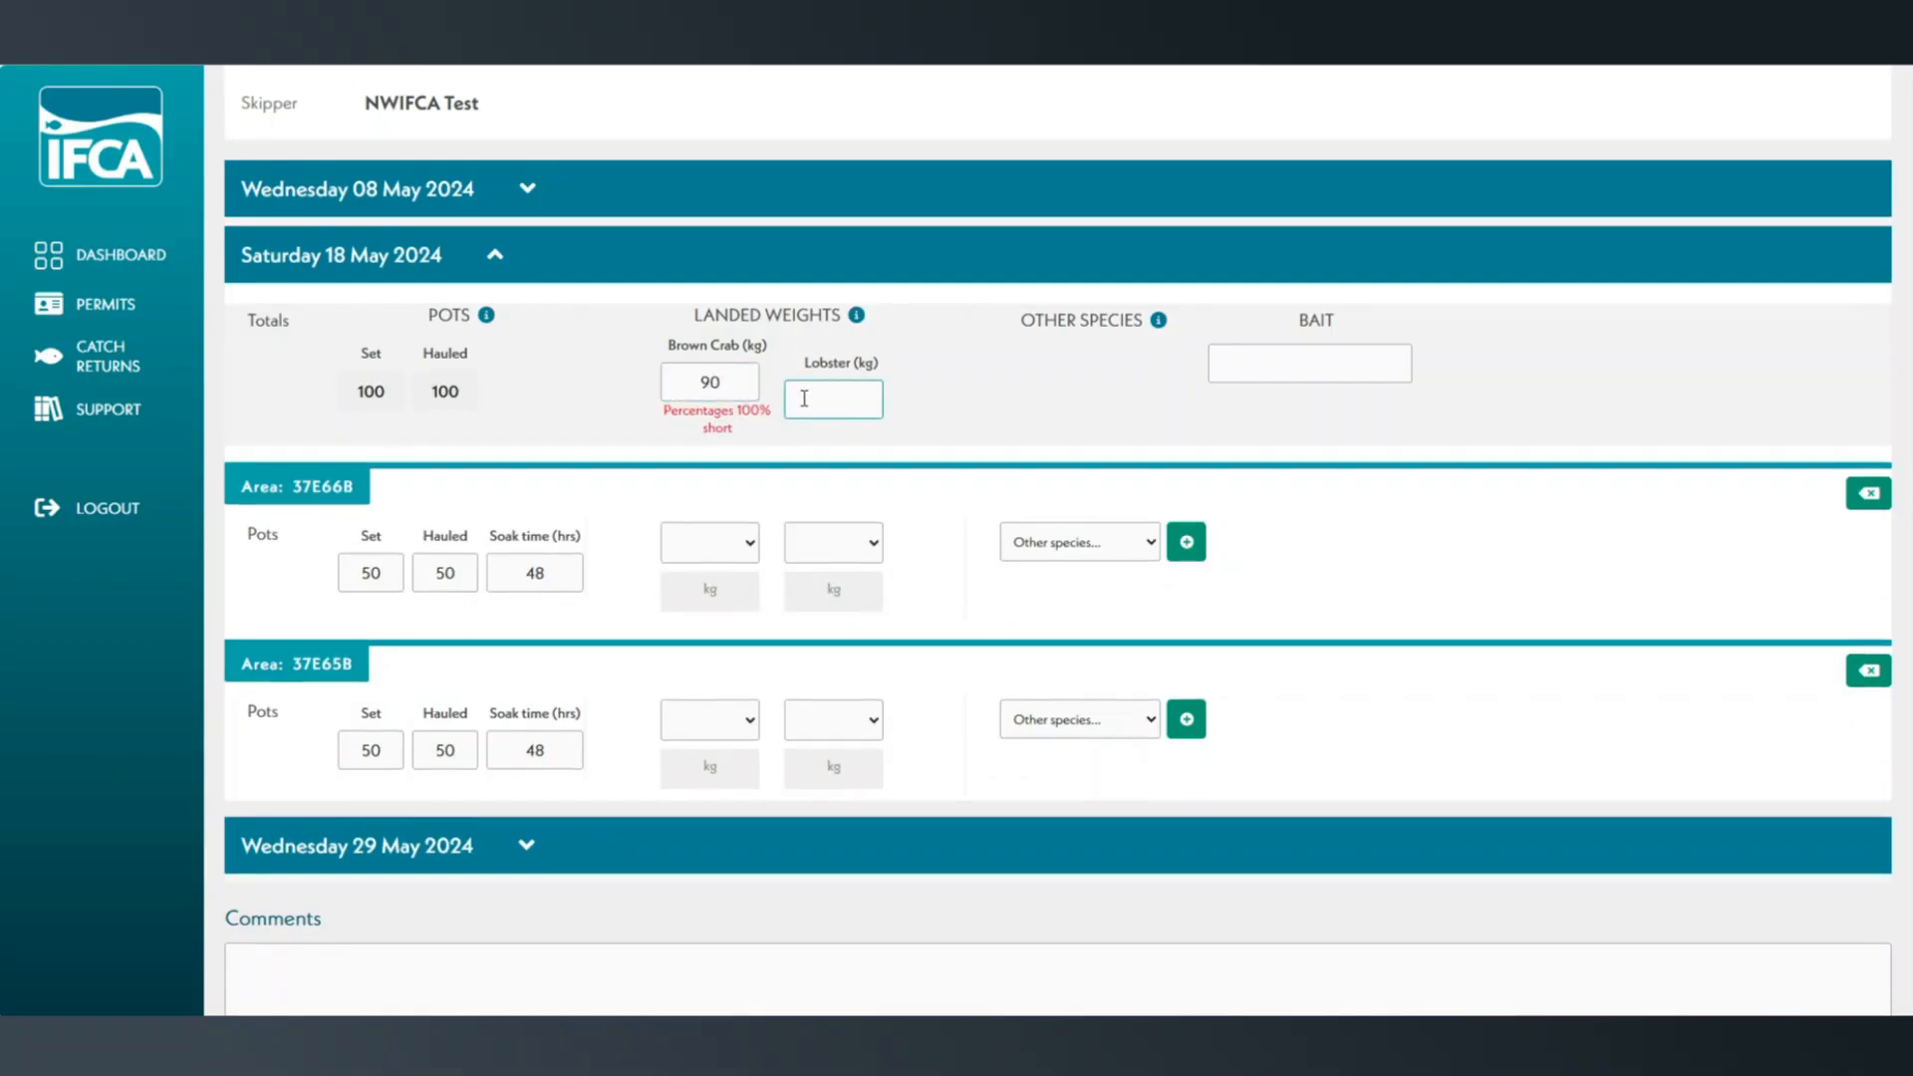
{"action": "type", "text": "60"}
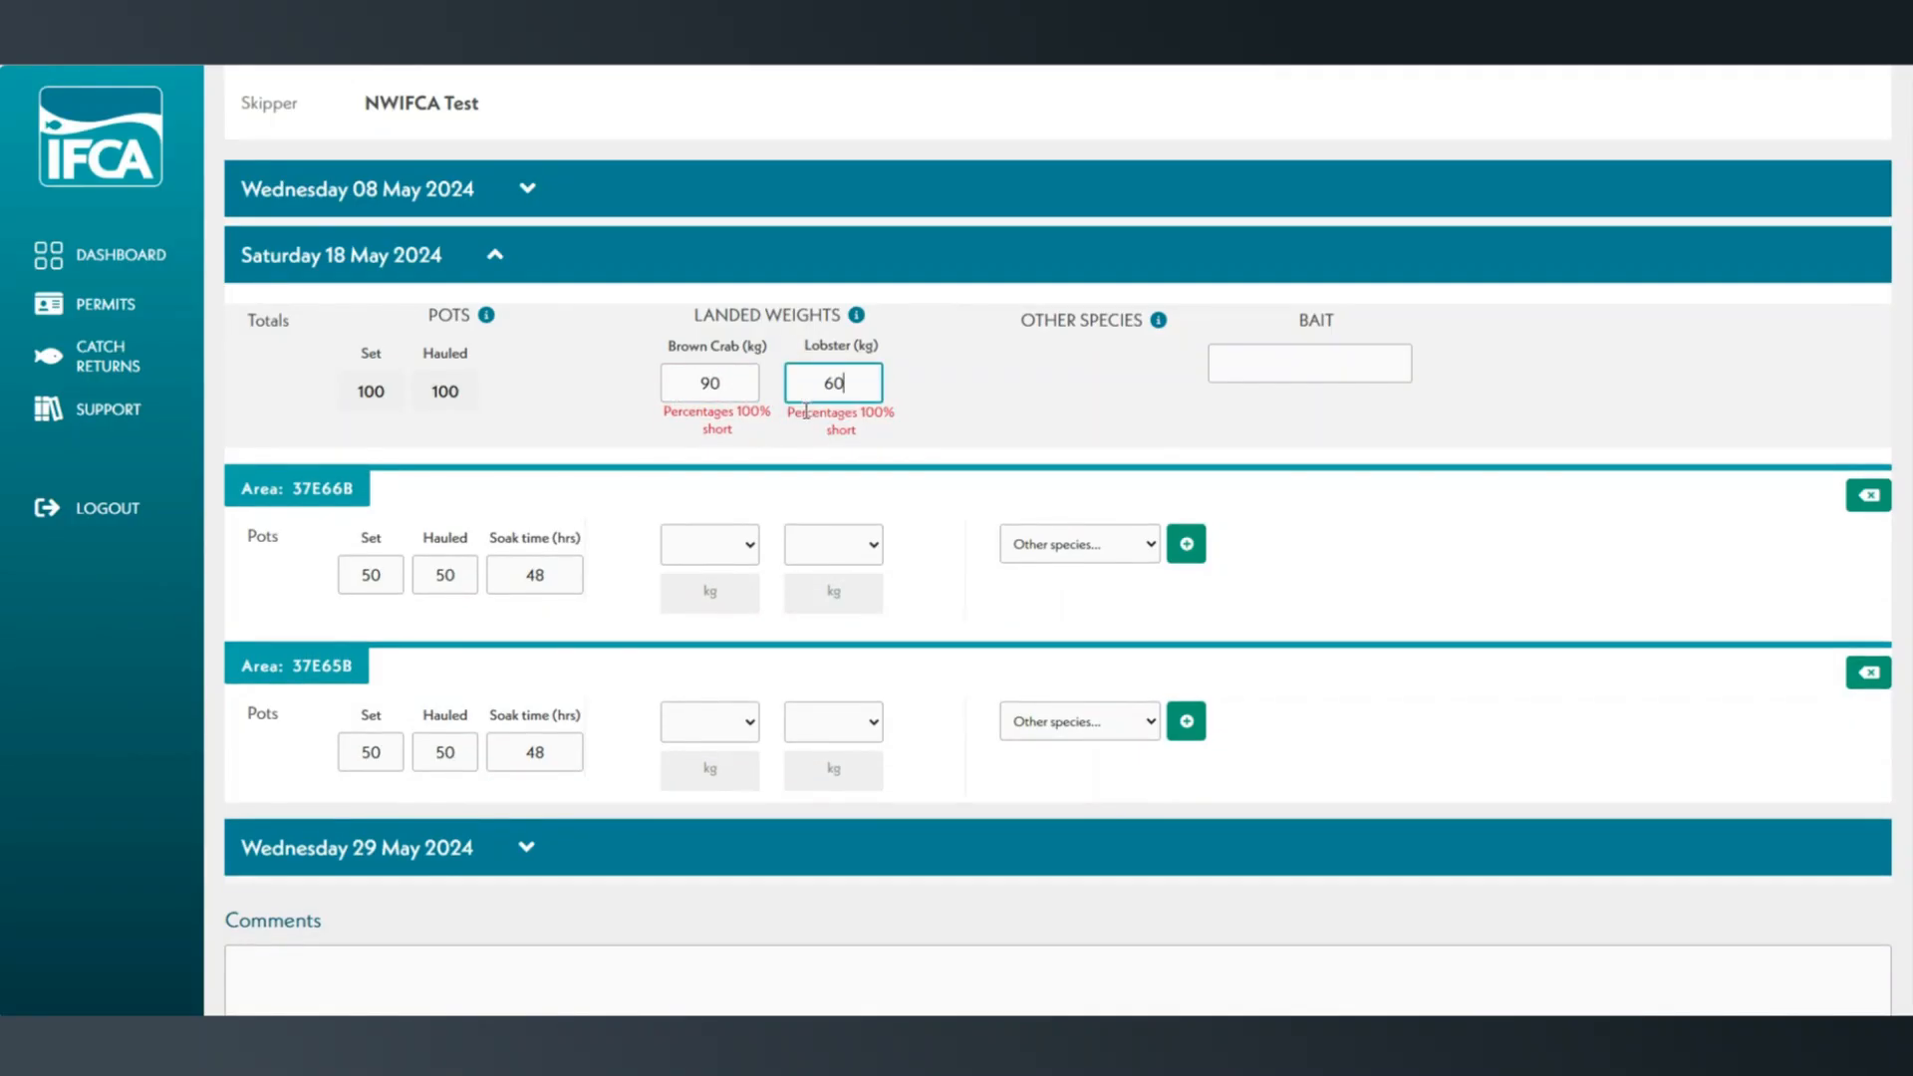
Split the 18 May landings between areas 37E66B and 37E65B: brown crab 60% and 40%, lobster 20% and 80%.
{"action": "left_click", "coordinate": [750, 561]}
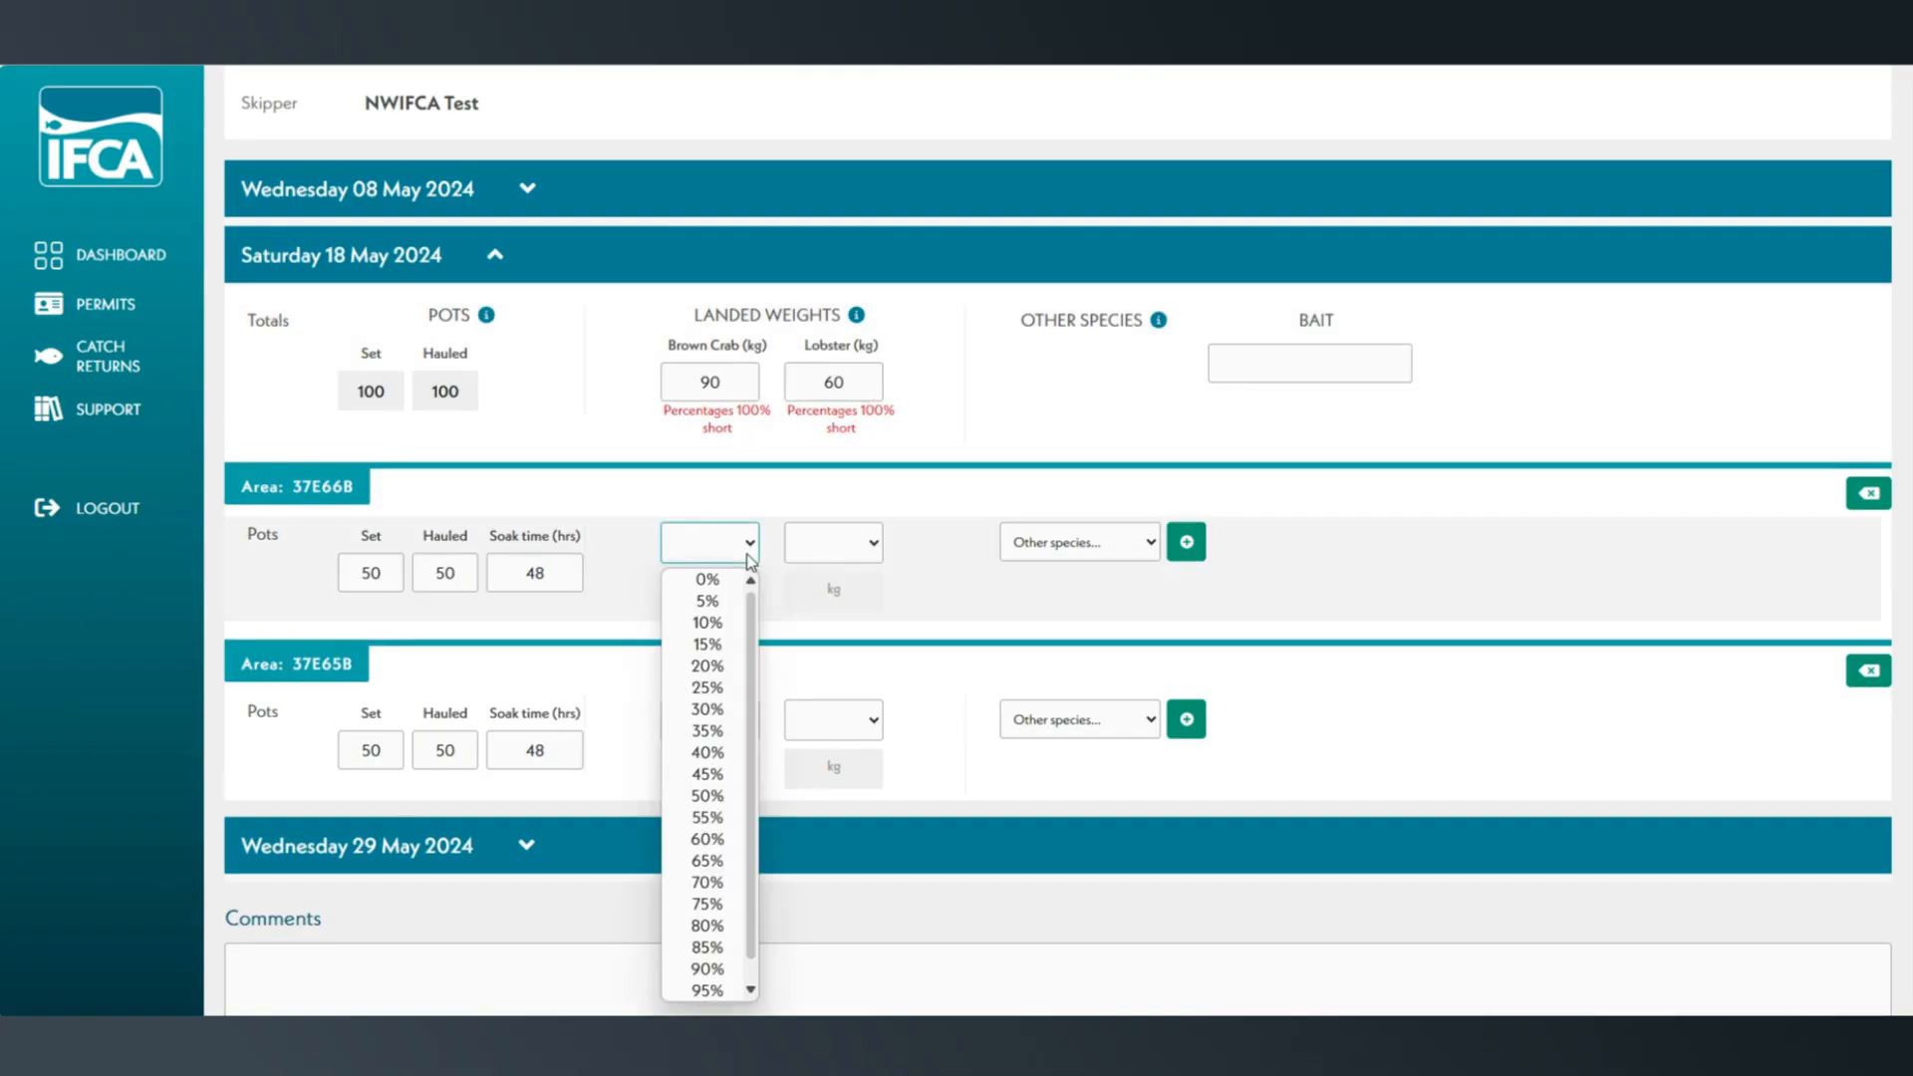
{"action": "left_click", "coordinate": [705, 839]}
{"action": "left_click", "coordinate": [716, 721]}
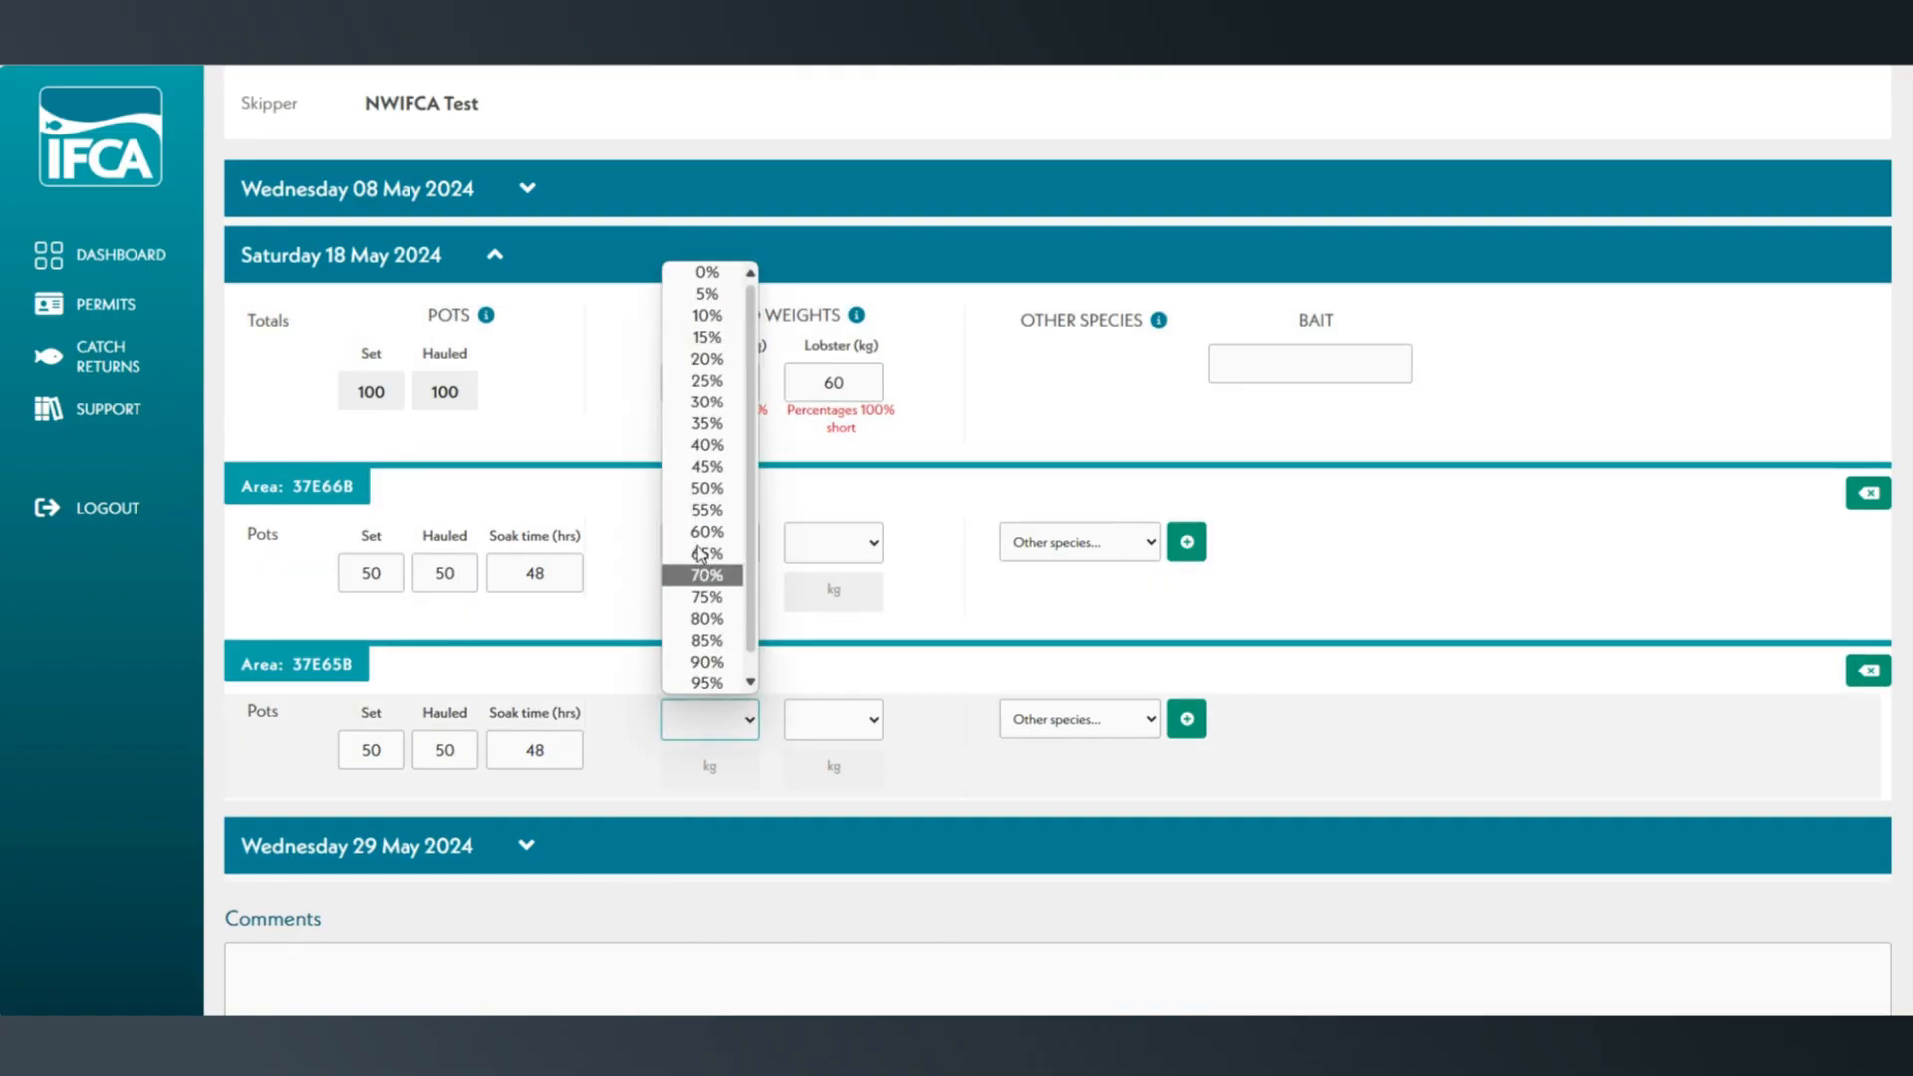
{"action": "left_click", "coordinate": [709, 436]}
{"action": "left_click", "coordinate": [858, 544]}
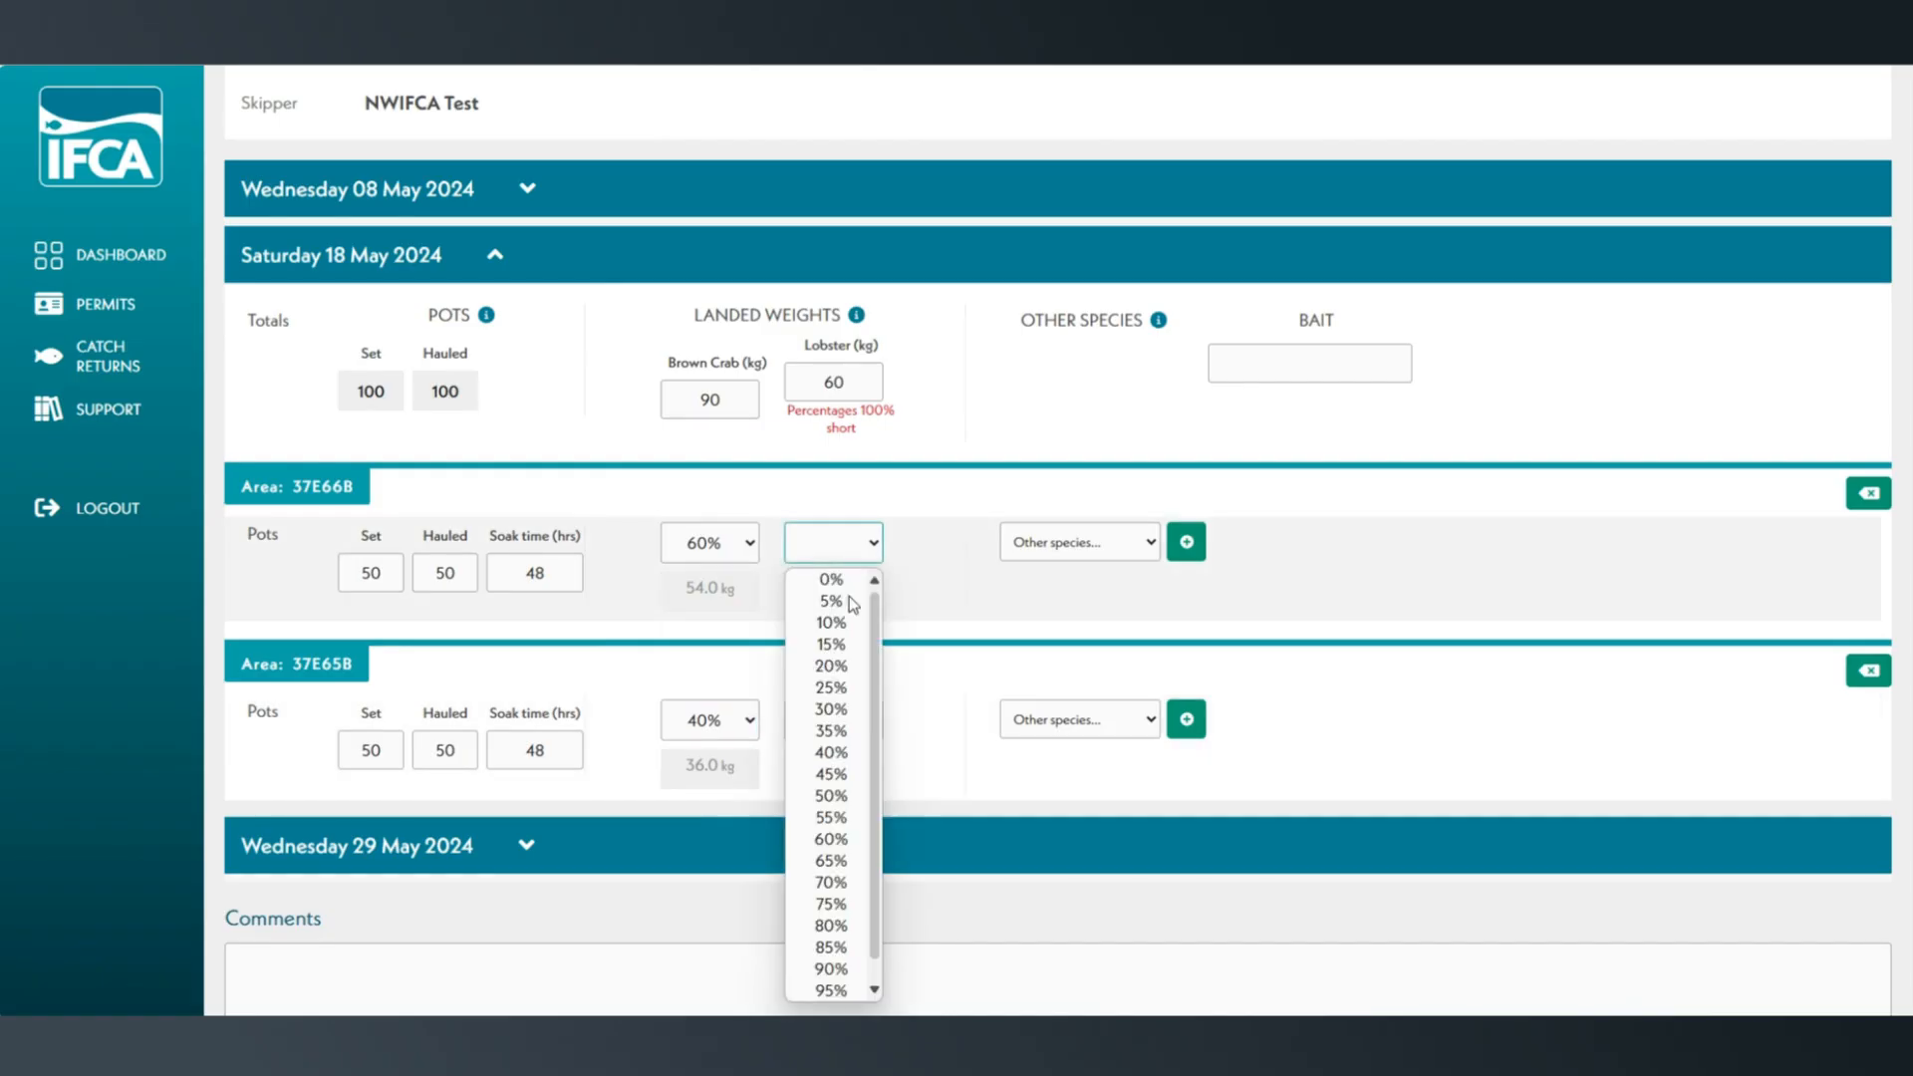
{"action": "left_click", "coordinate": [836, 665]}
{"action": "left_click", "coordinate": [854, 725]}
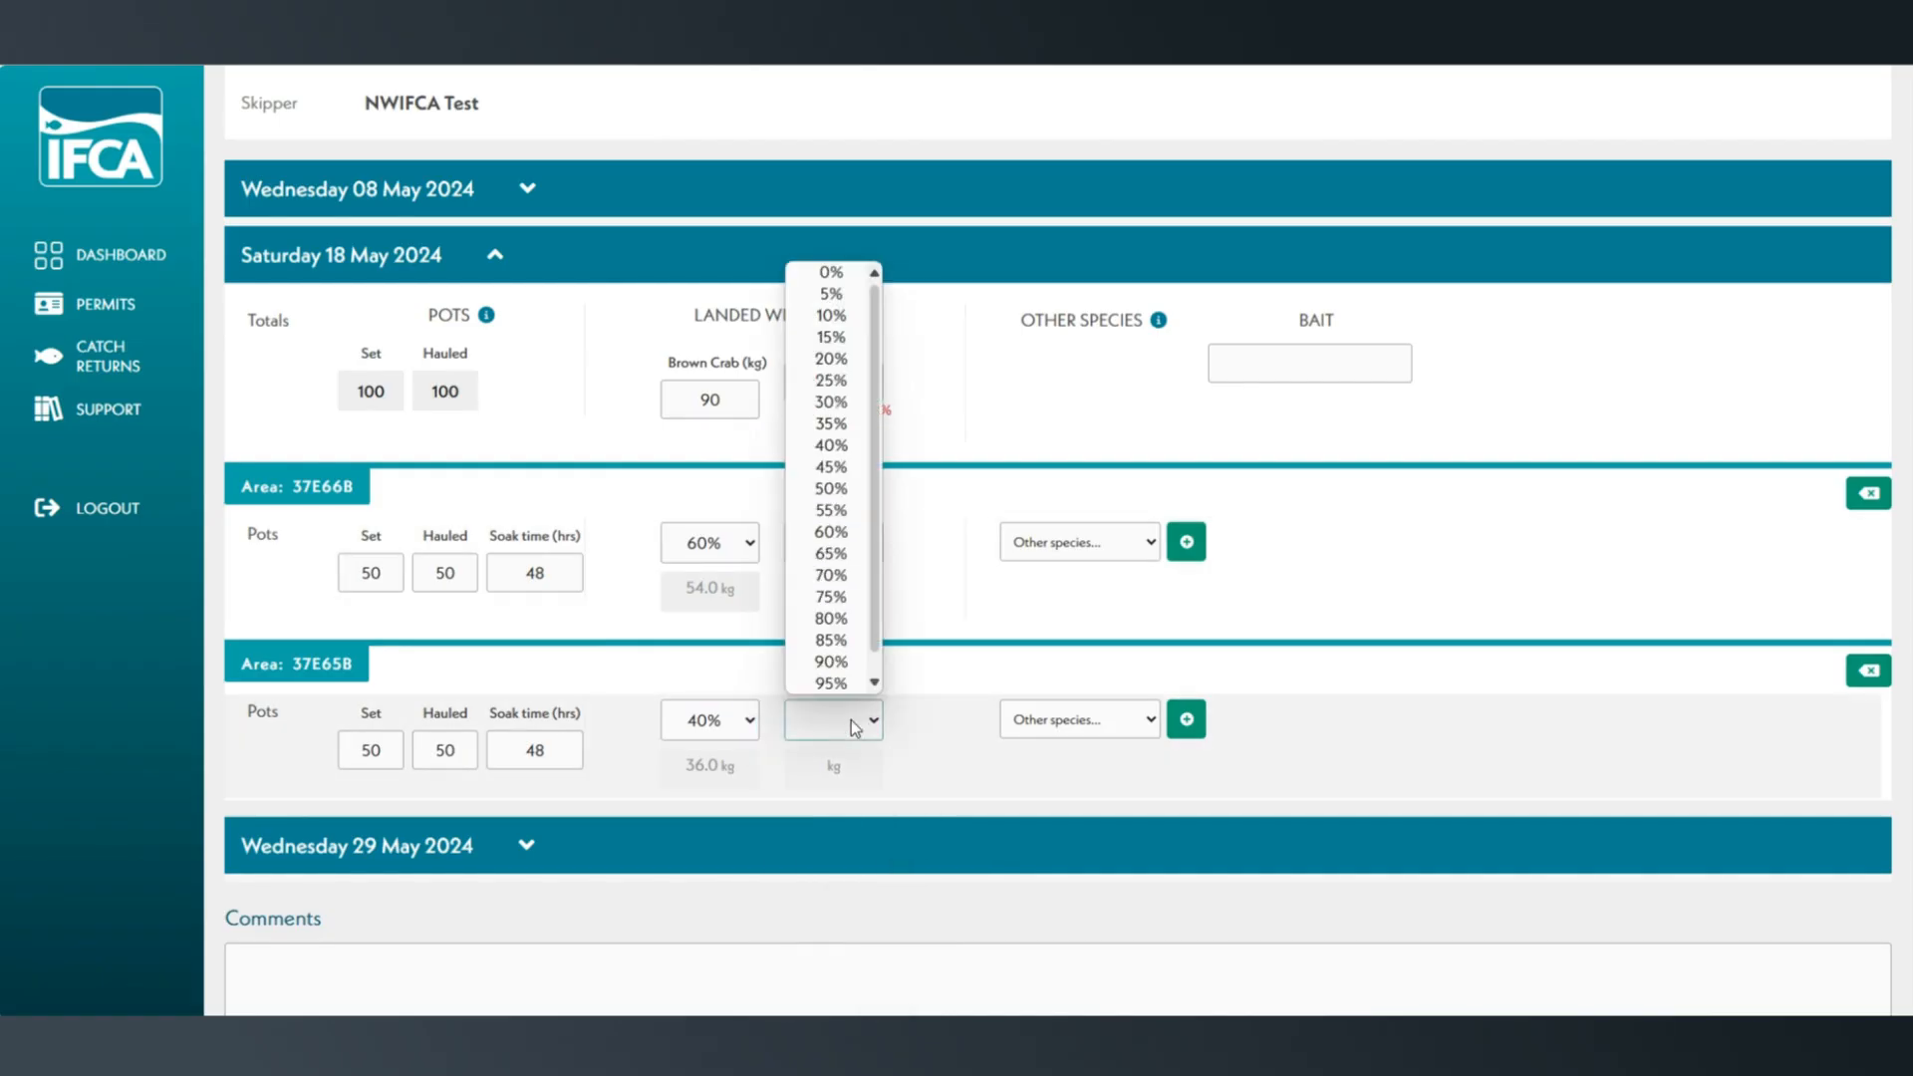
{"action": "left_click", "coordinate": [851, 619]}
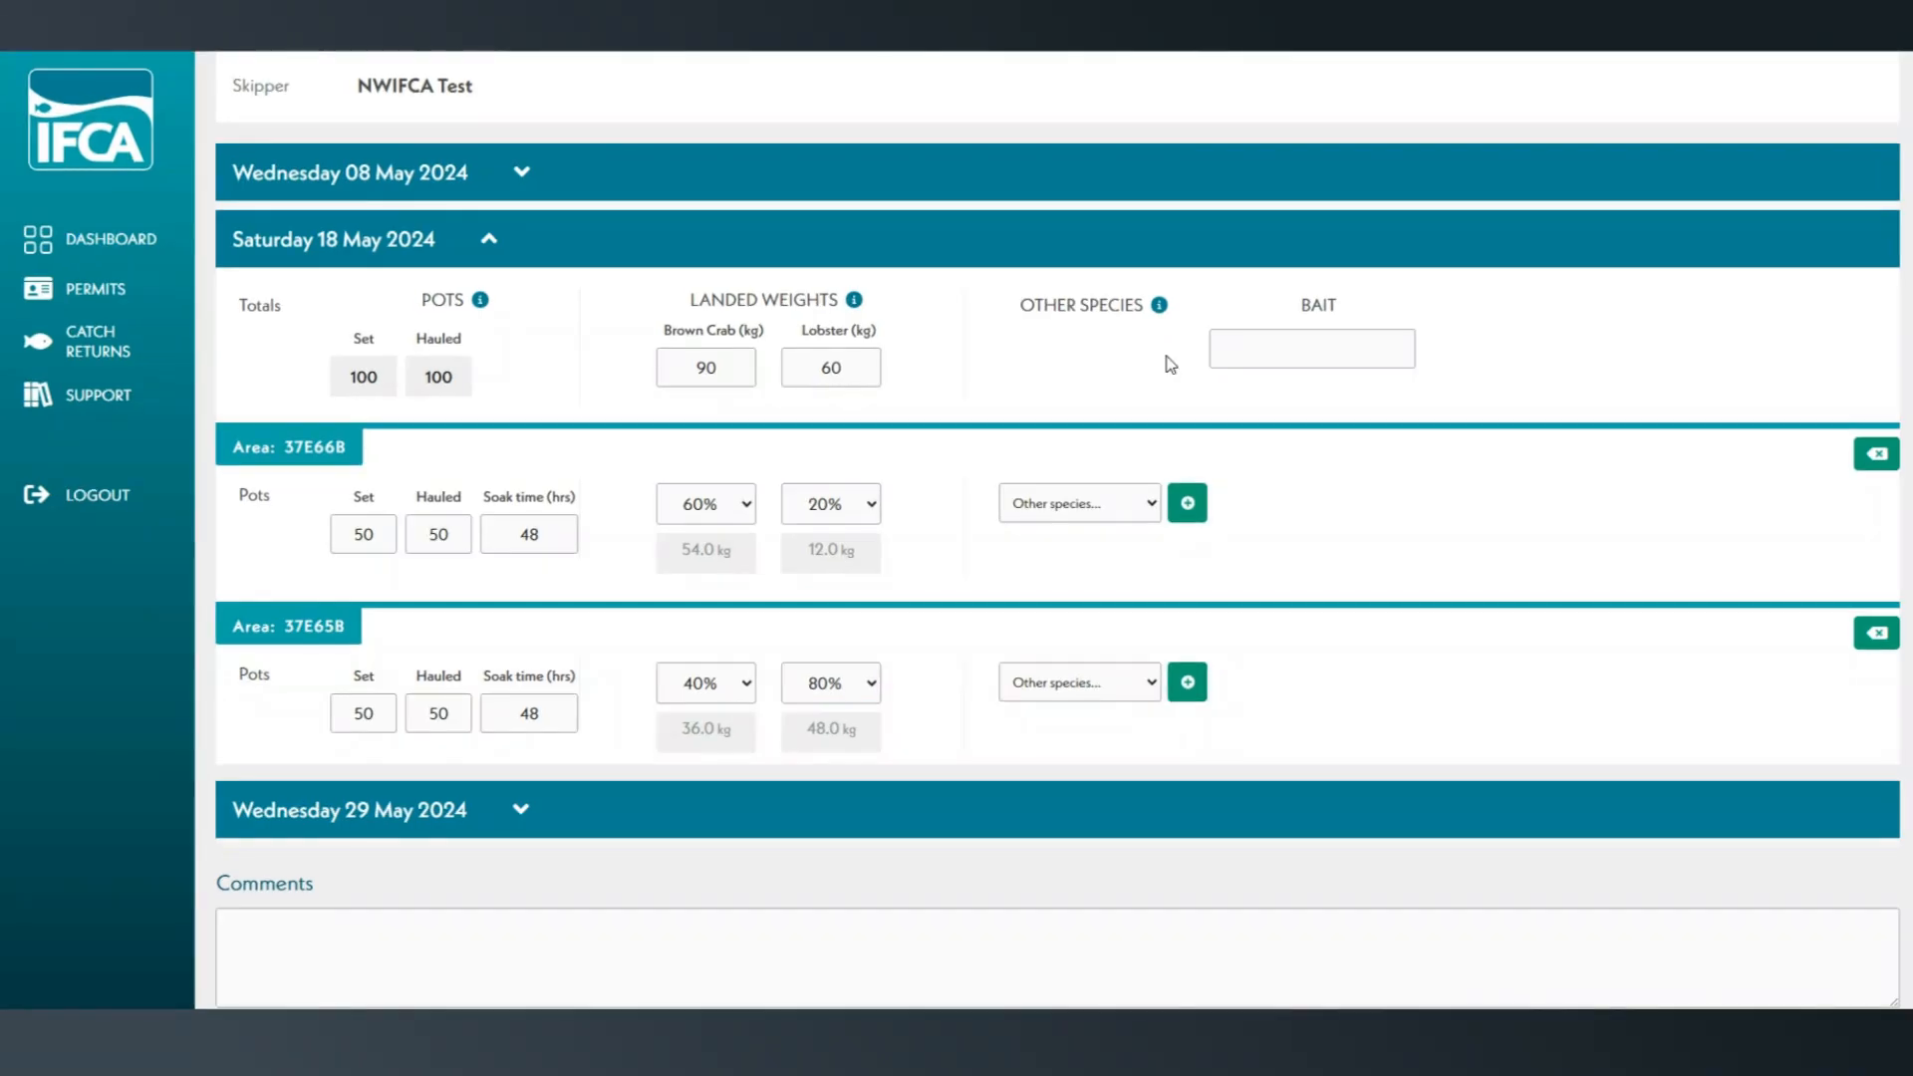
Record Salmon as the bait used on 18 May 2024.
{"action": "left_click", "coordinate": [1347, 354]}
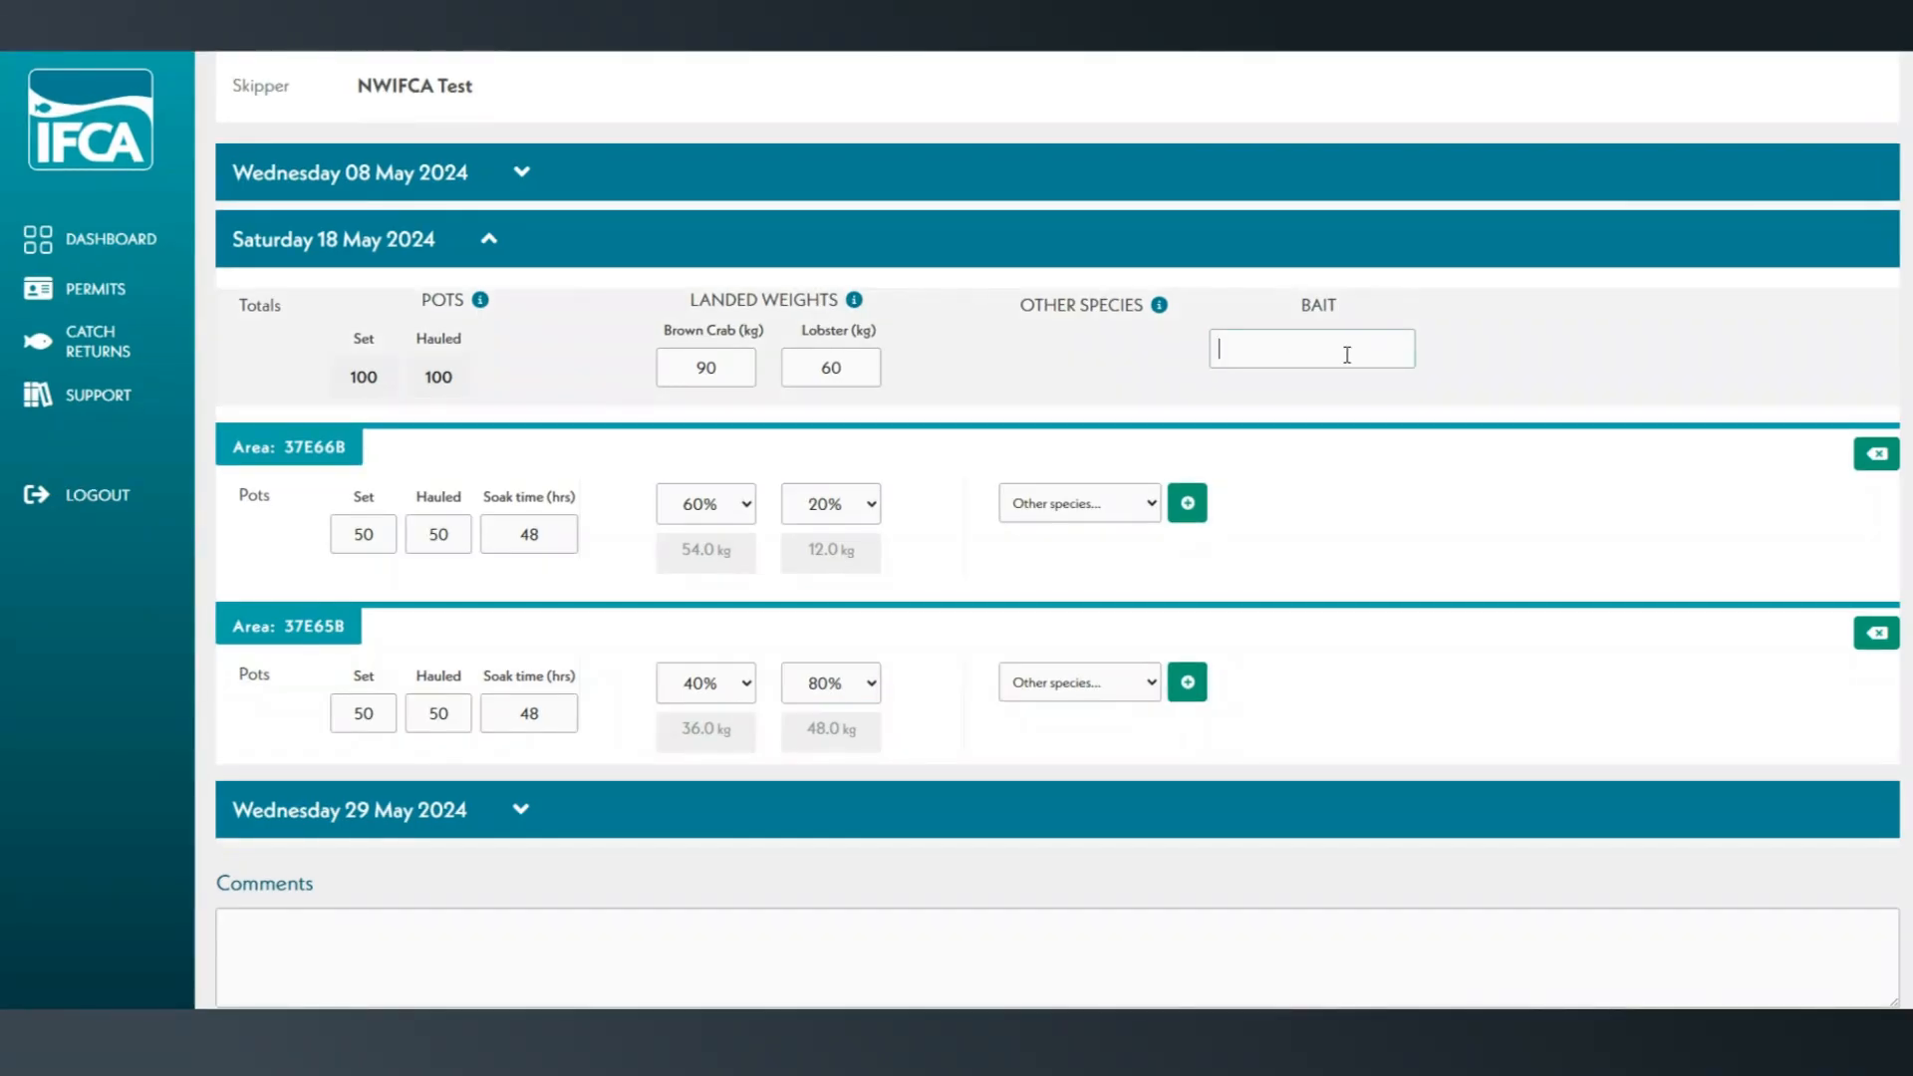
{"action": "type", "text": "Salmon"}
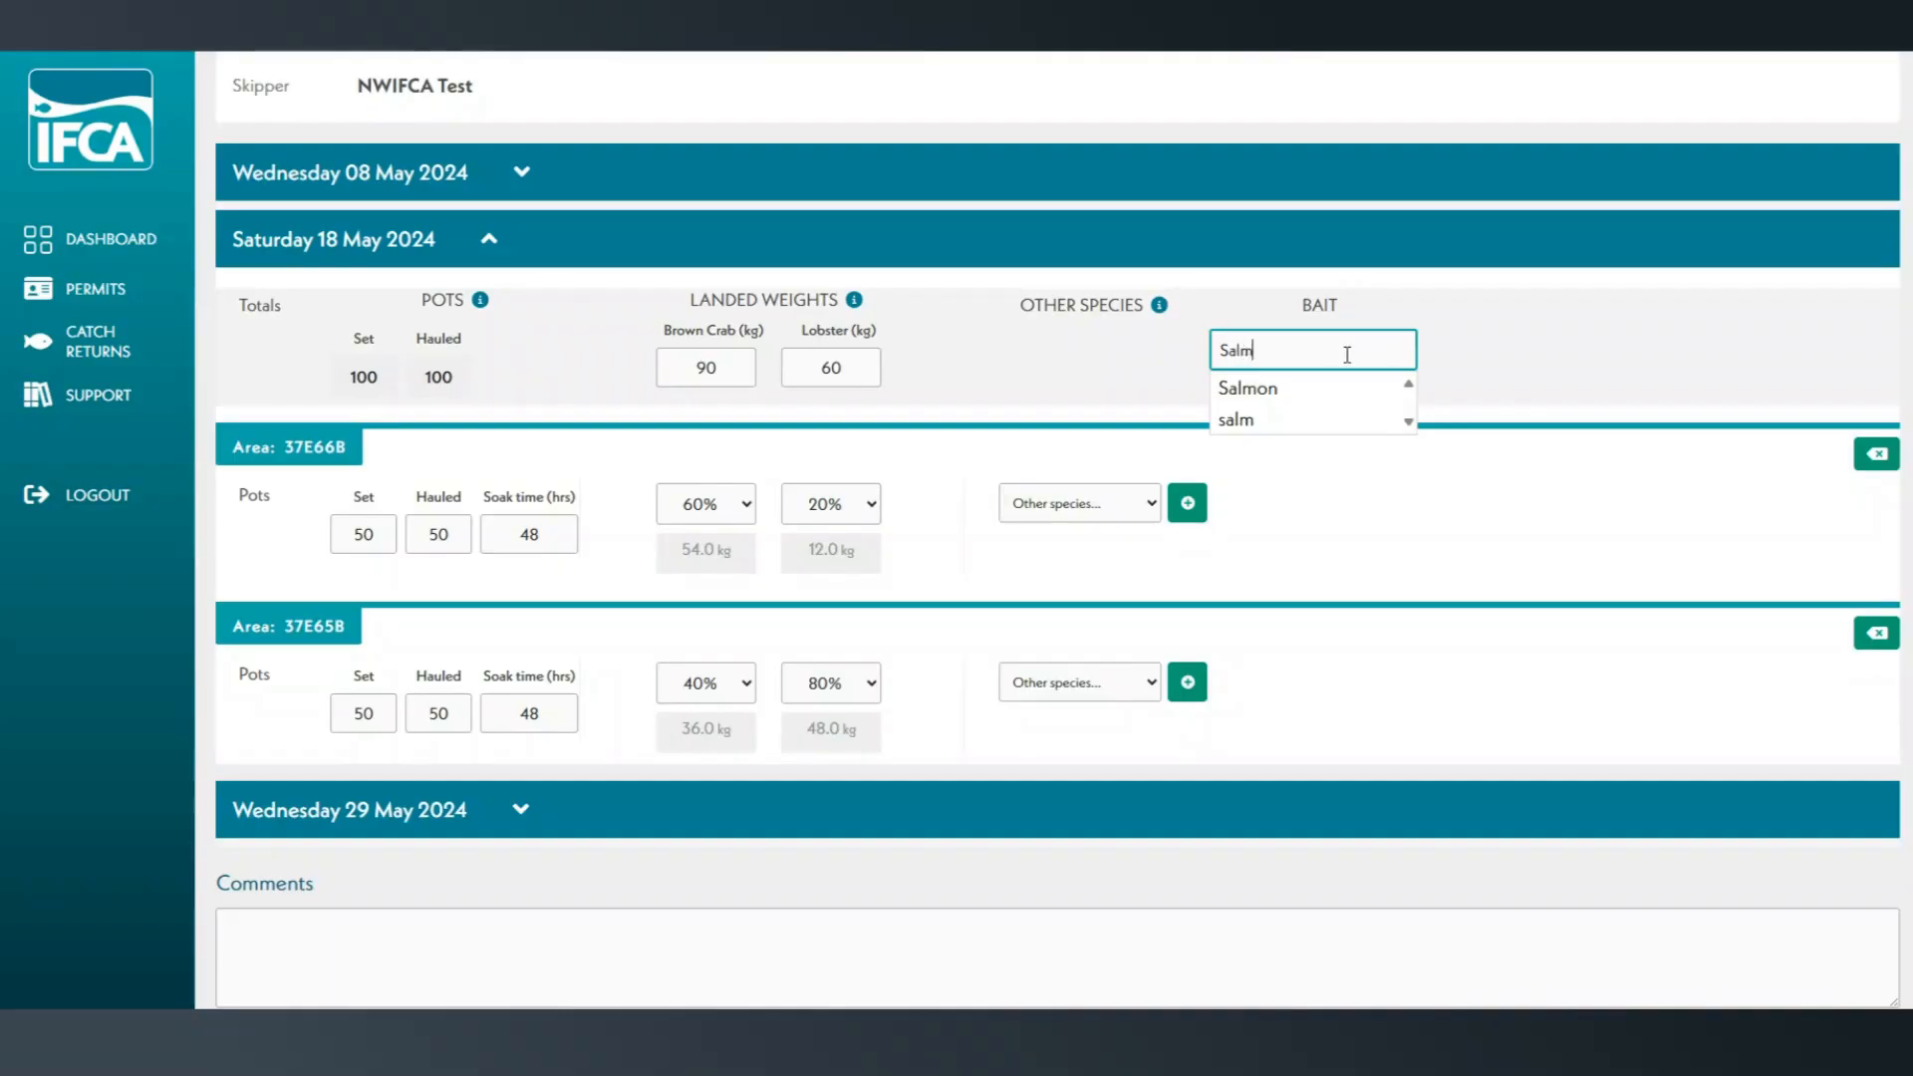
{"action": "left_click", "coordinate": [1332, 388]}
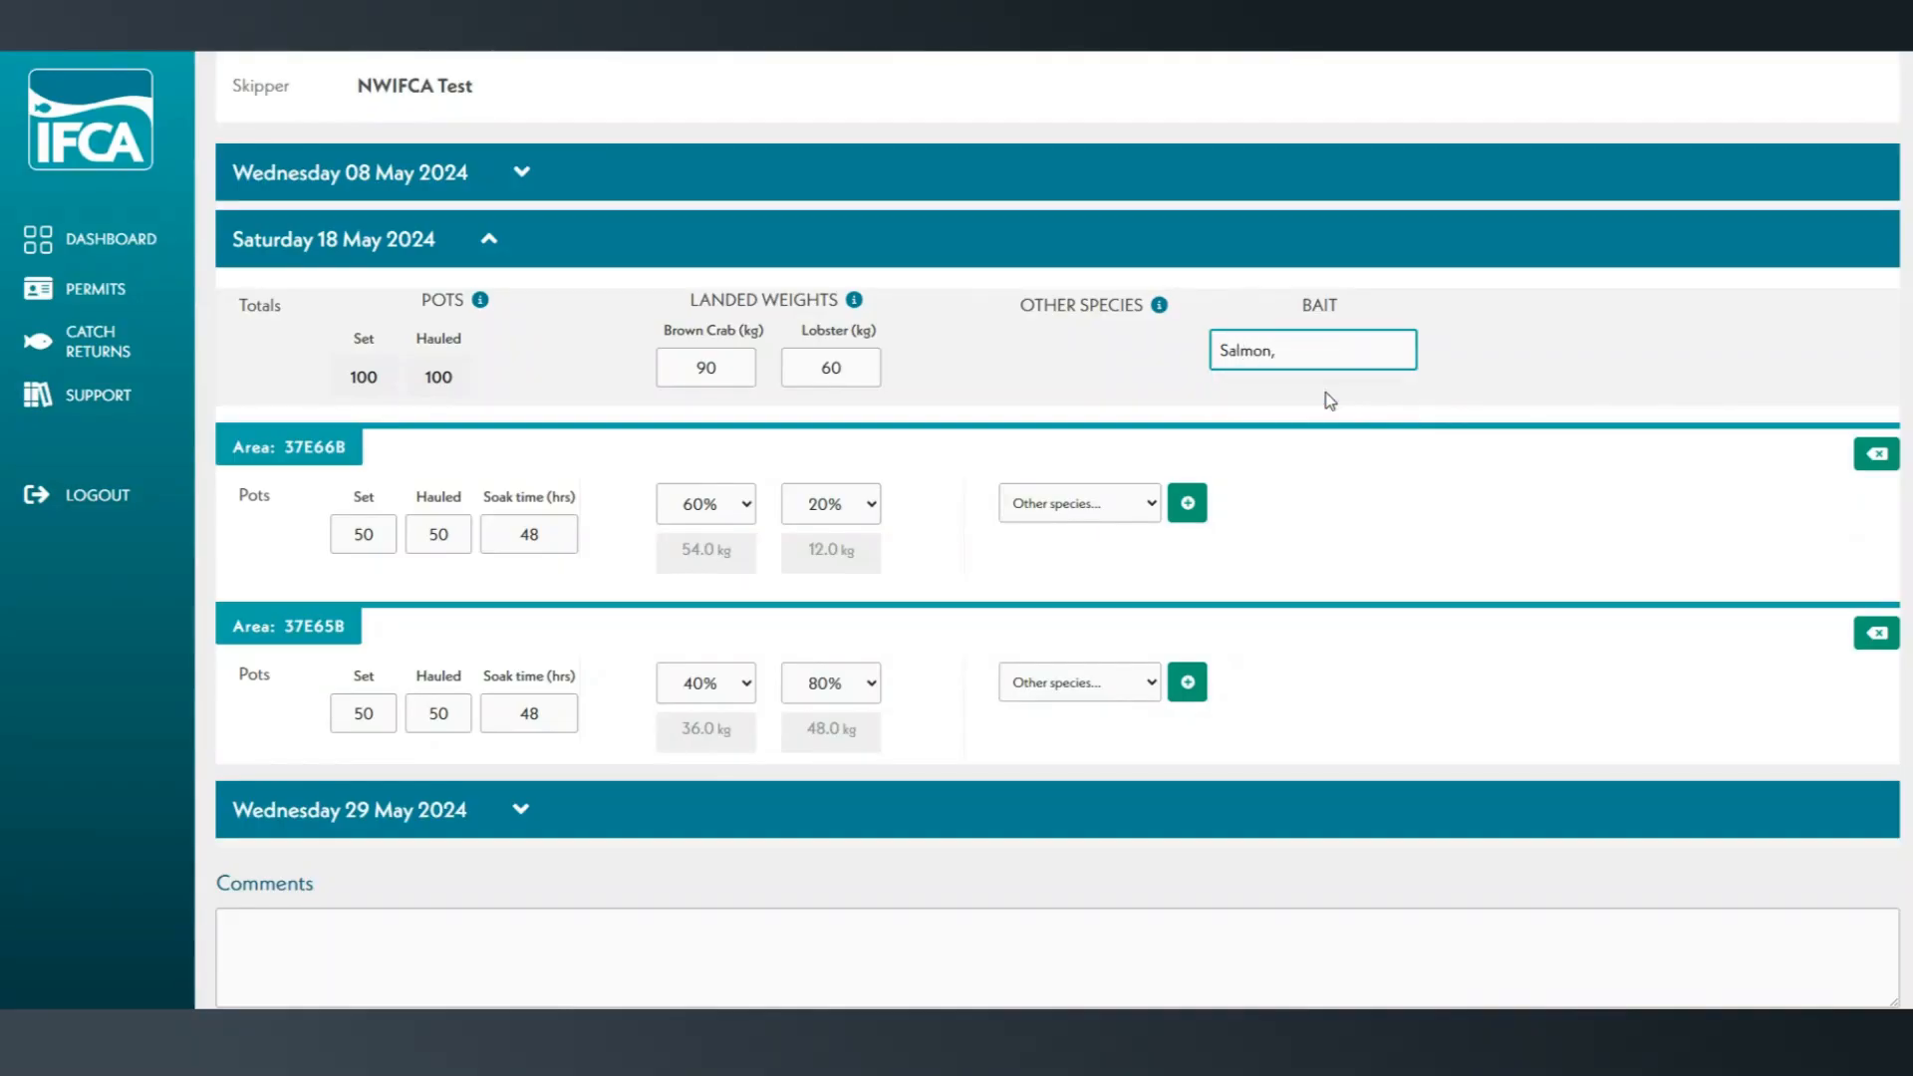
Save the entered catch data for May 2024 and exit the data entry form.
{"action": "scroll", "coordinate": [1090, 665], "scroll_direction": "down", "scroll_amount": 2}
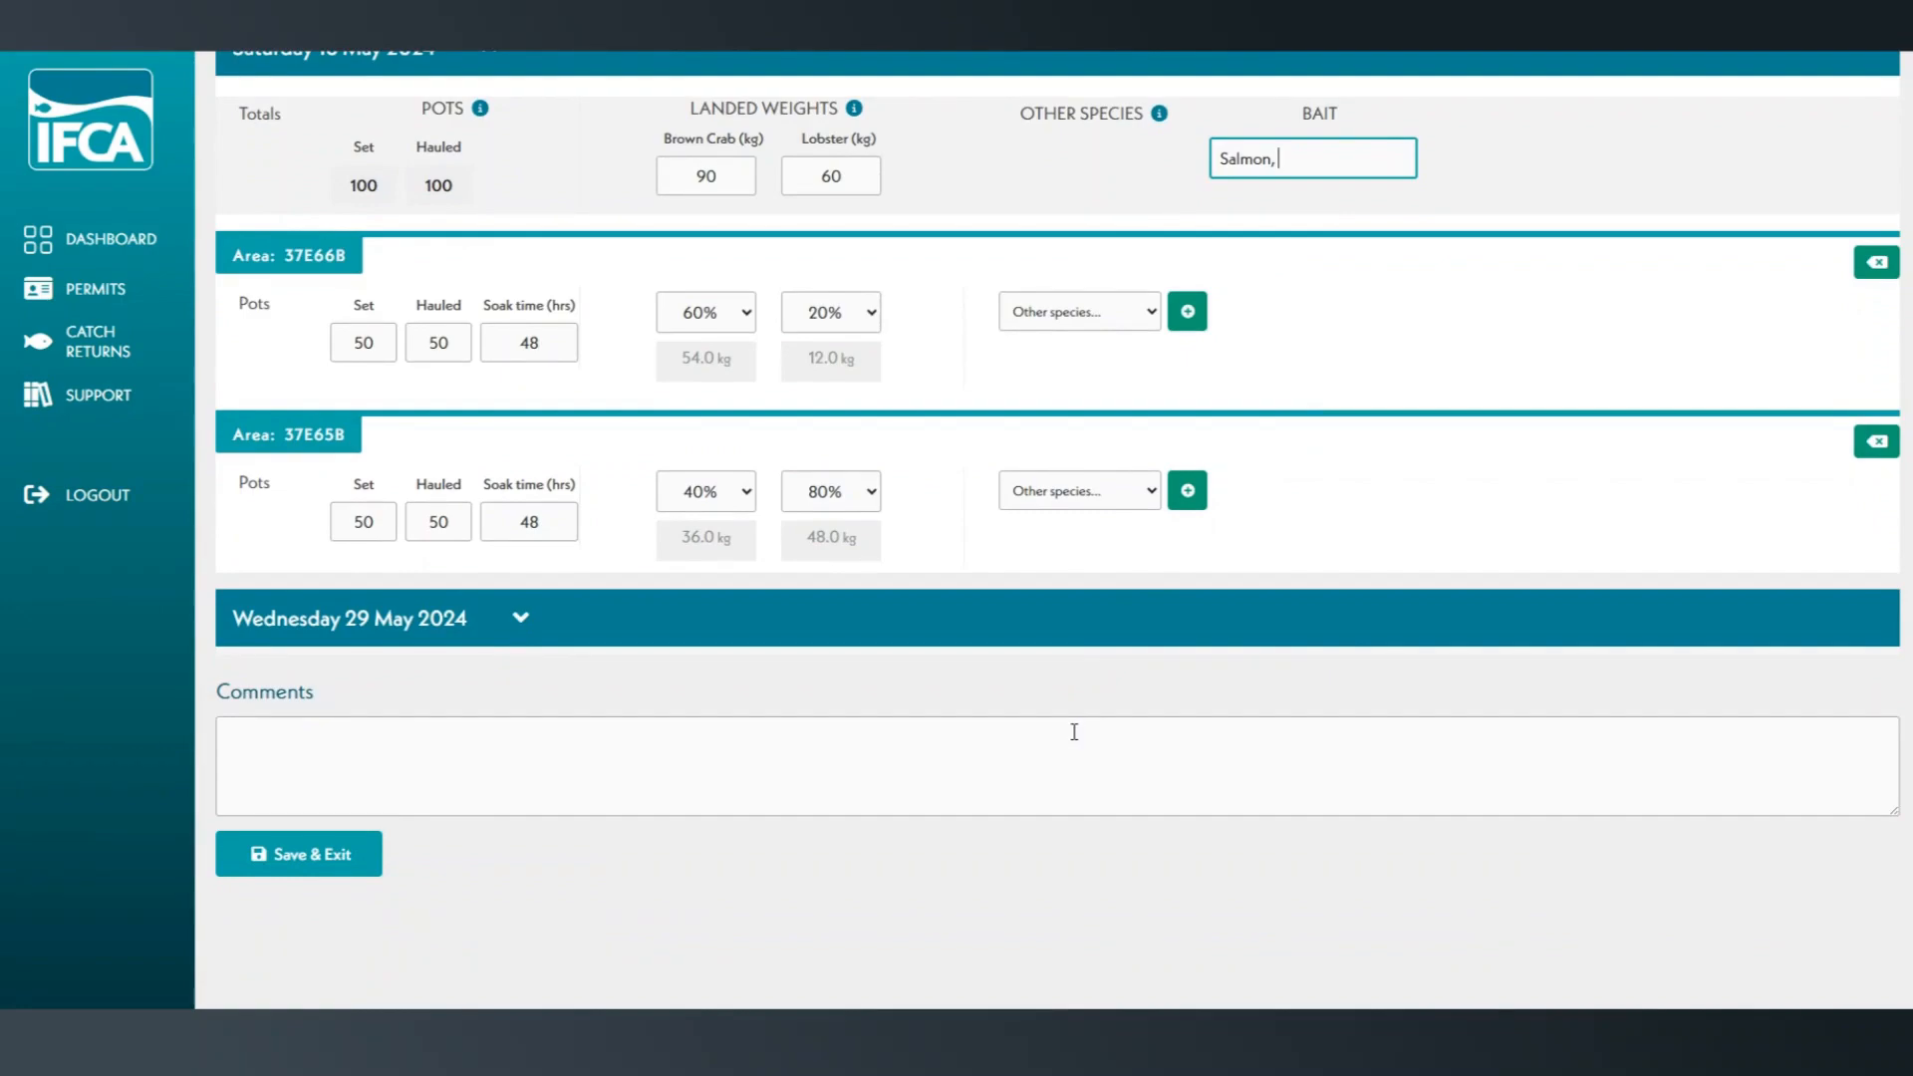
{"action": "scroll", "coordinate": [1074, 731], "scroll_direction": "up", "scroll_amount": 3}
{"action": "scroll", "coordinate": [1072, 733], "scroll_direction": "up", "scroll_amount": 1}
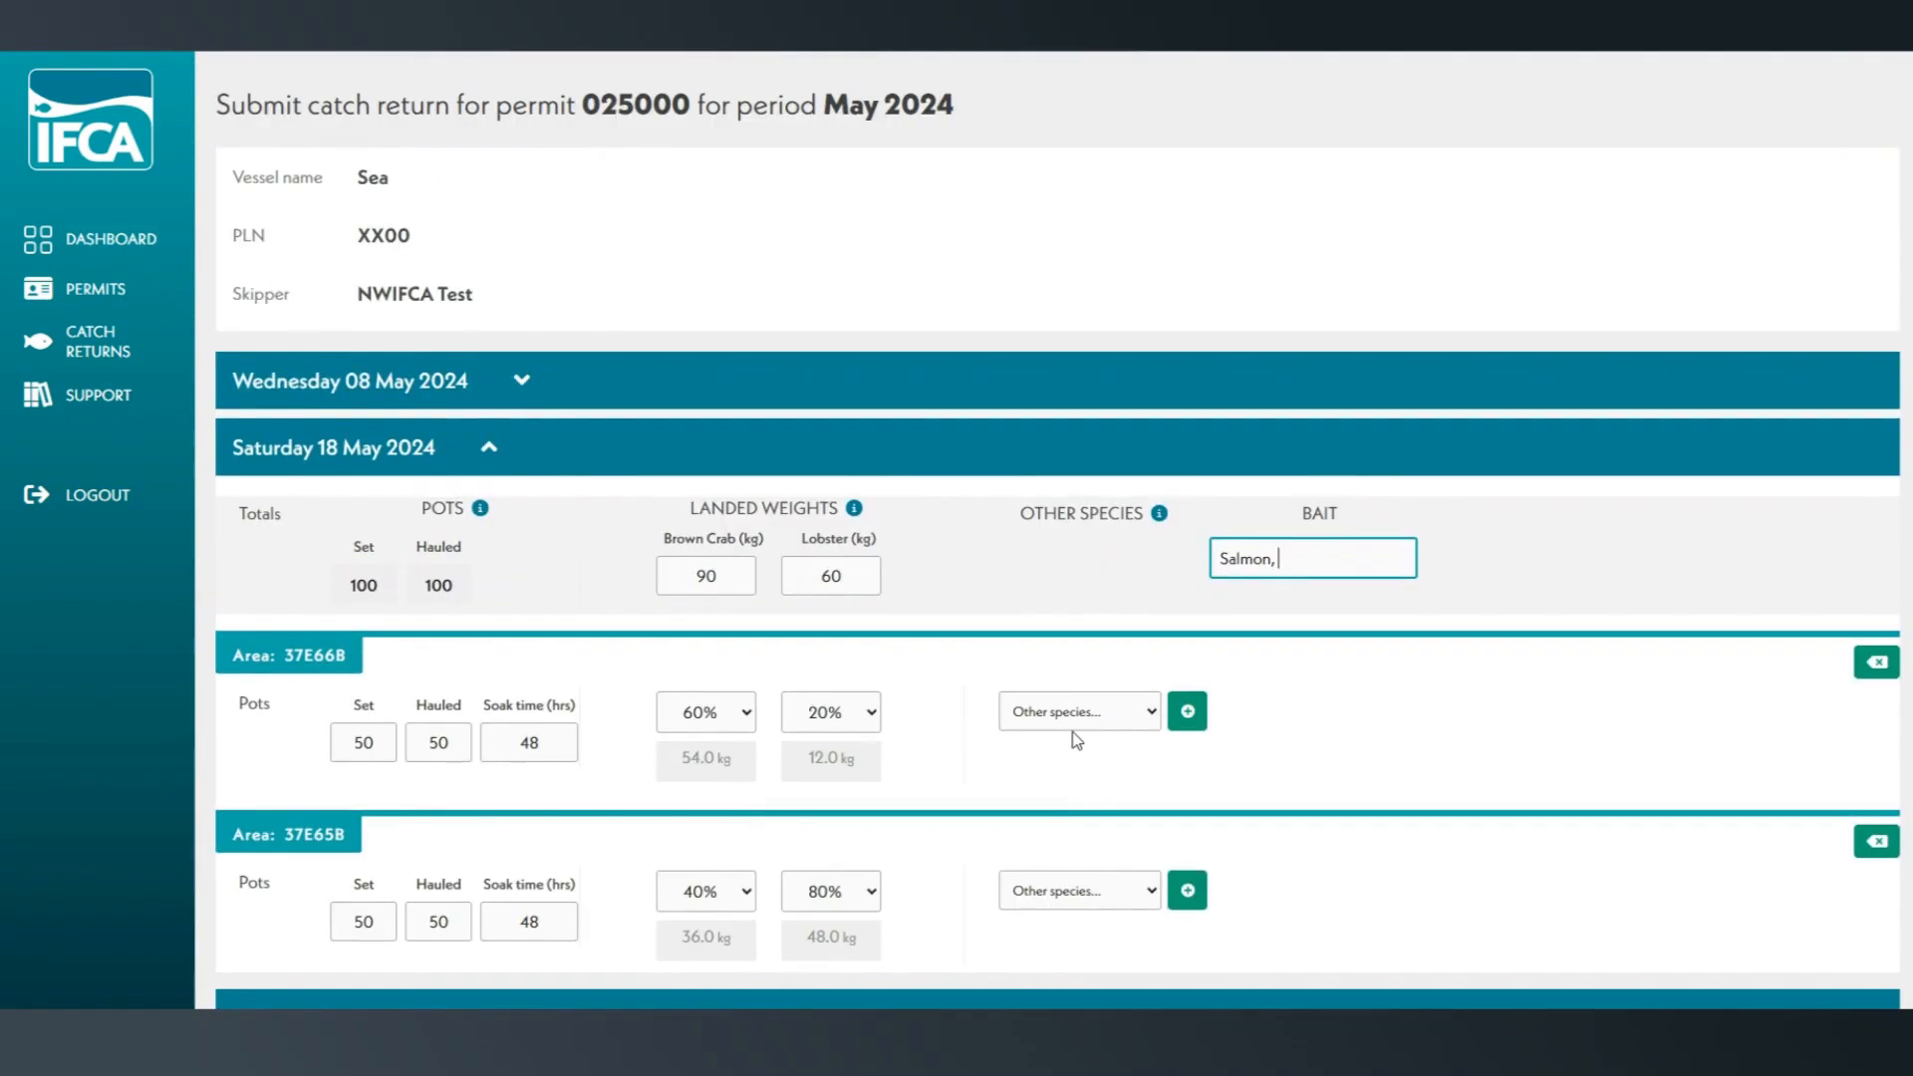
{"action": "scroll", "coordinate": [1072, 734], "scroll_direction": "down", "scroll_amount": 4}
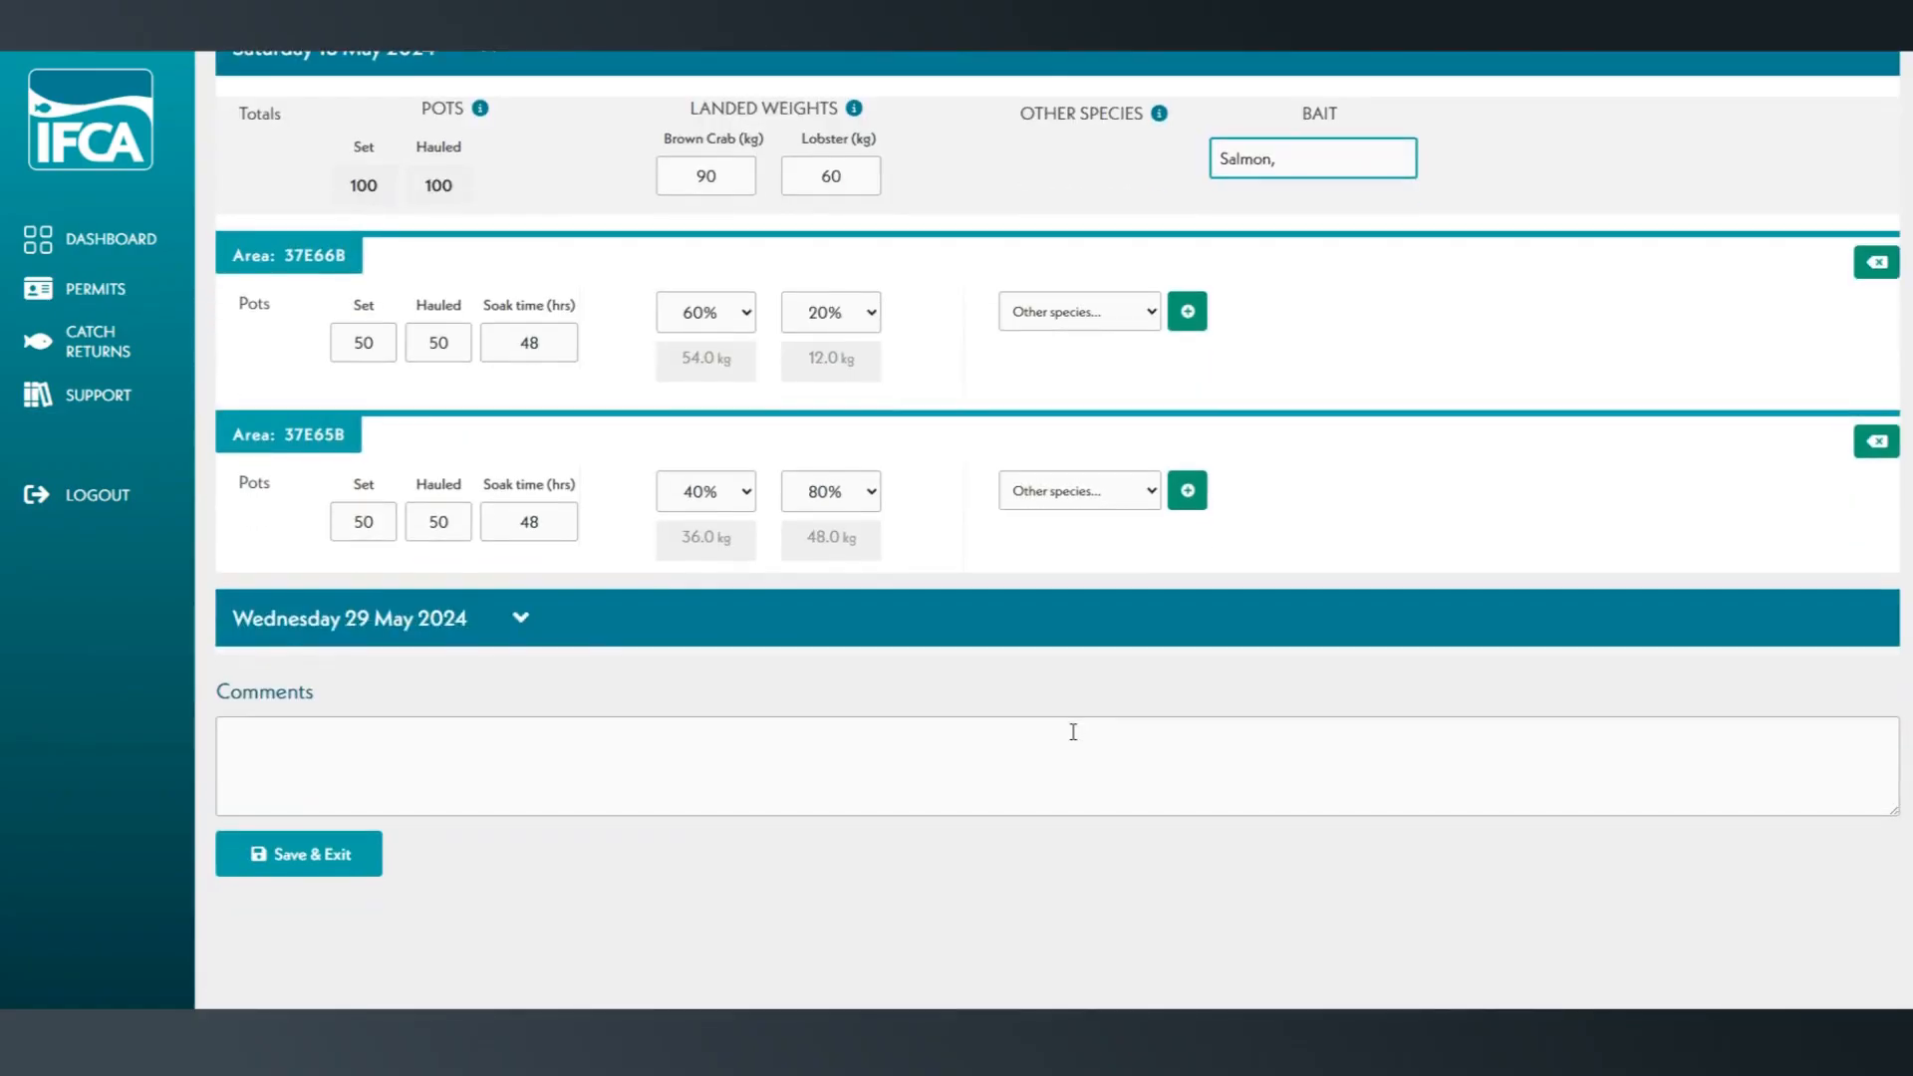
{"action": "left_click", "coordinate": [289, 857]}
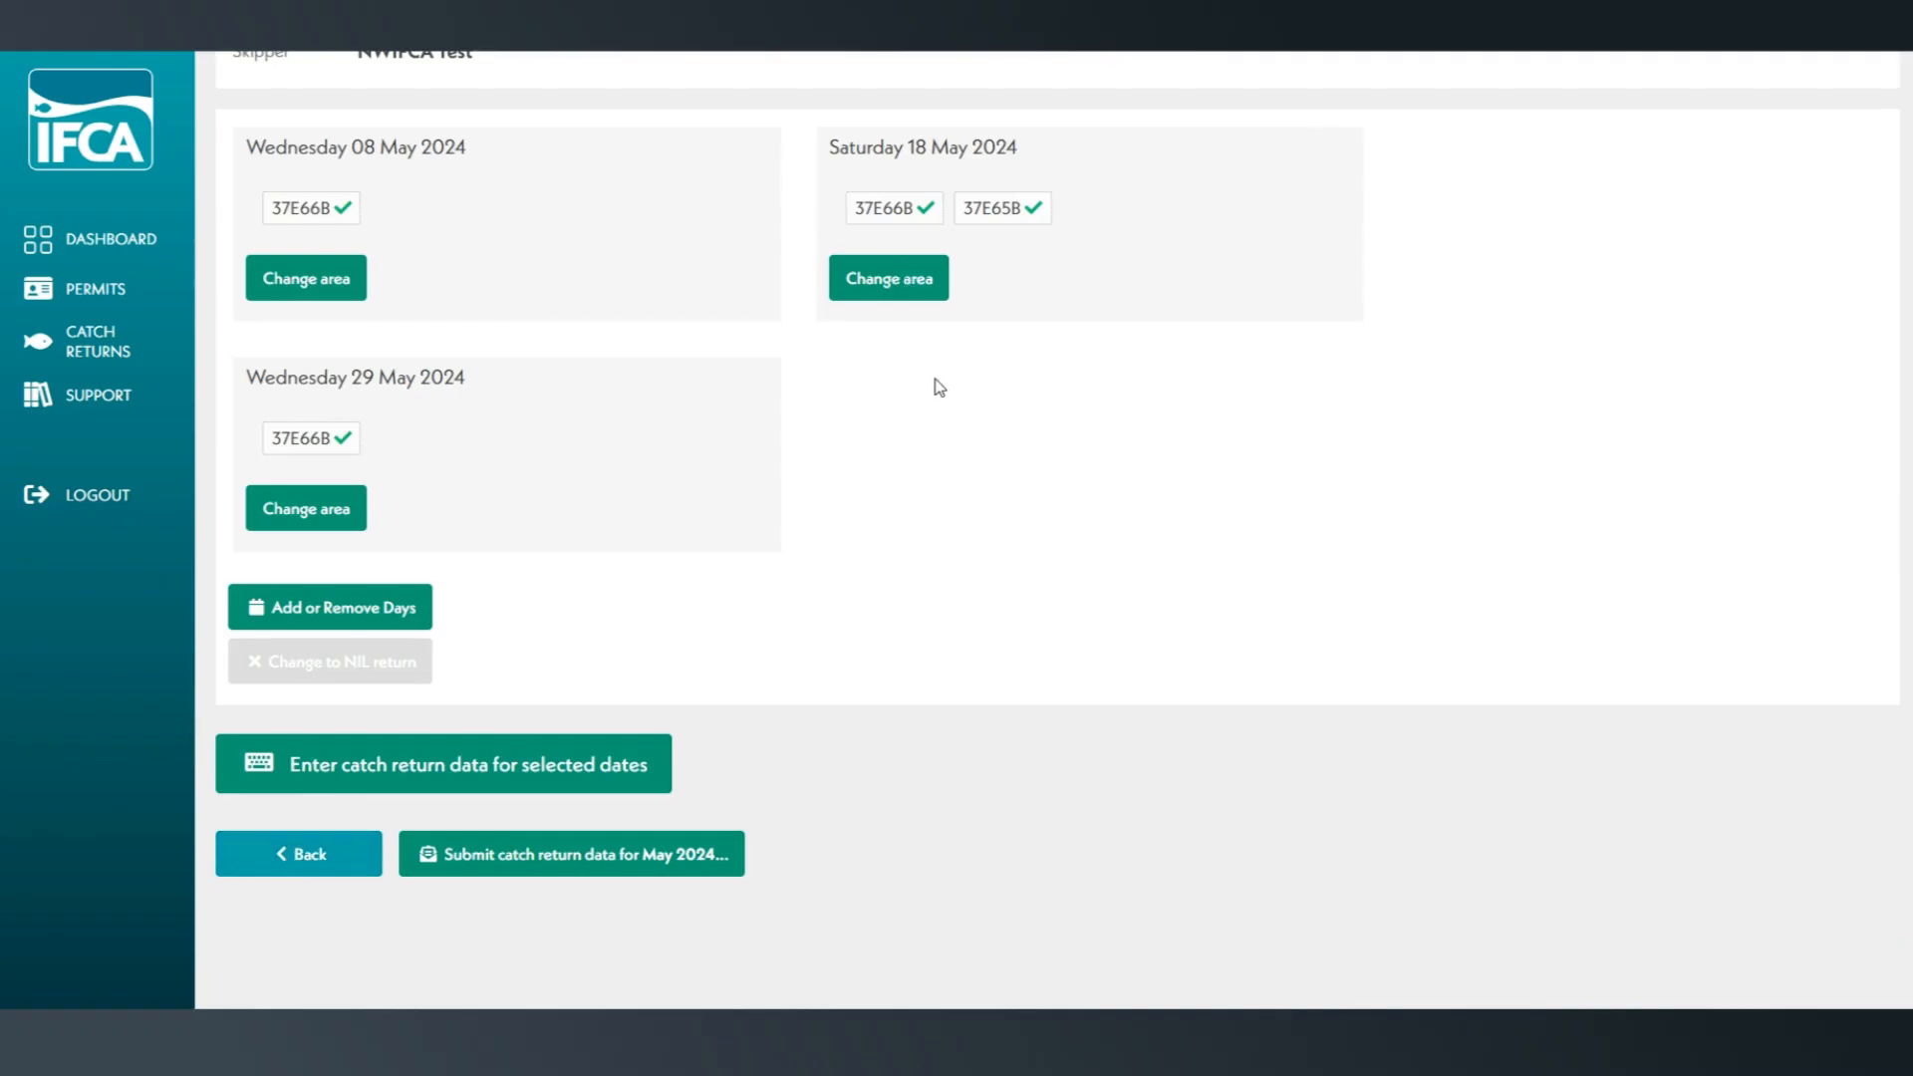
Start submitting the May 2024 catch return and set Whitehaven as the landing port.
{"action": "left_click", "coordinate": [684, 861]}
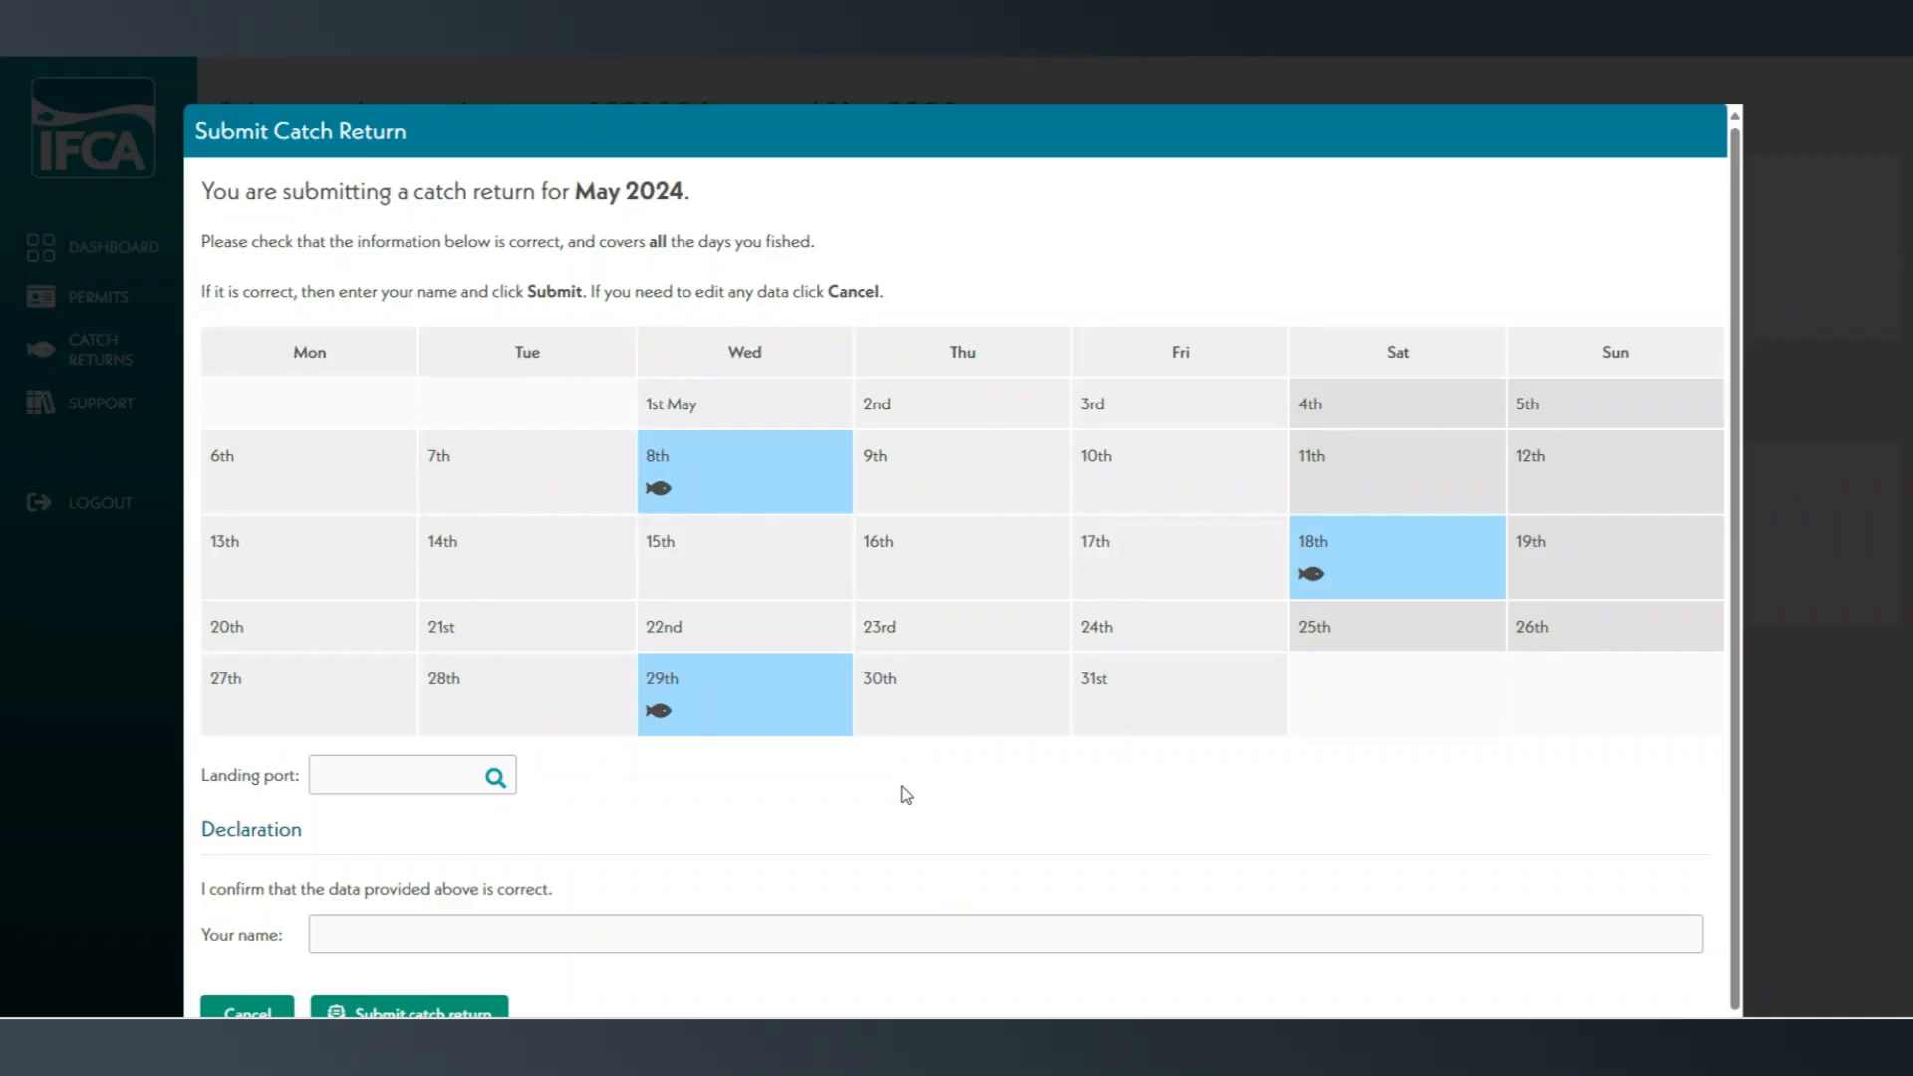
{"action": "scroll", "coordinate": [966, 780], "scroll_direction": "down", "scroll_amount": 1}
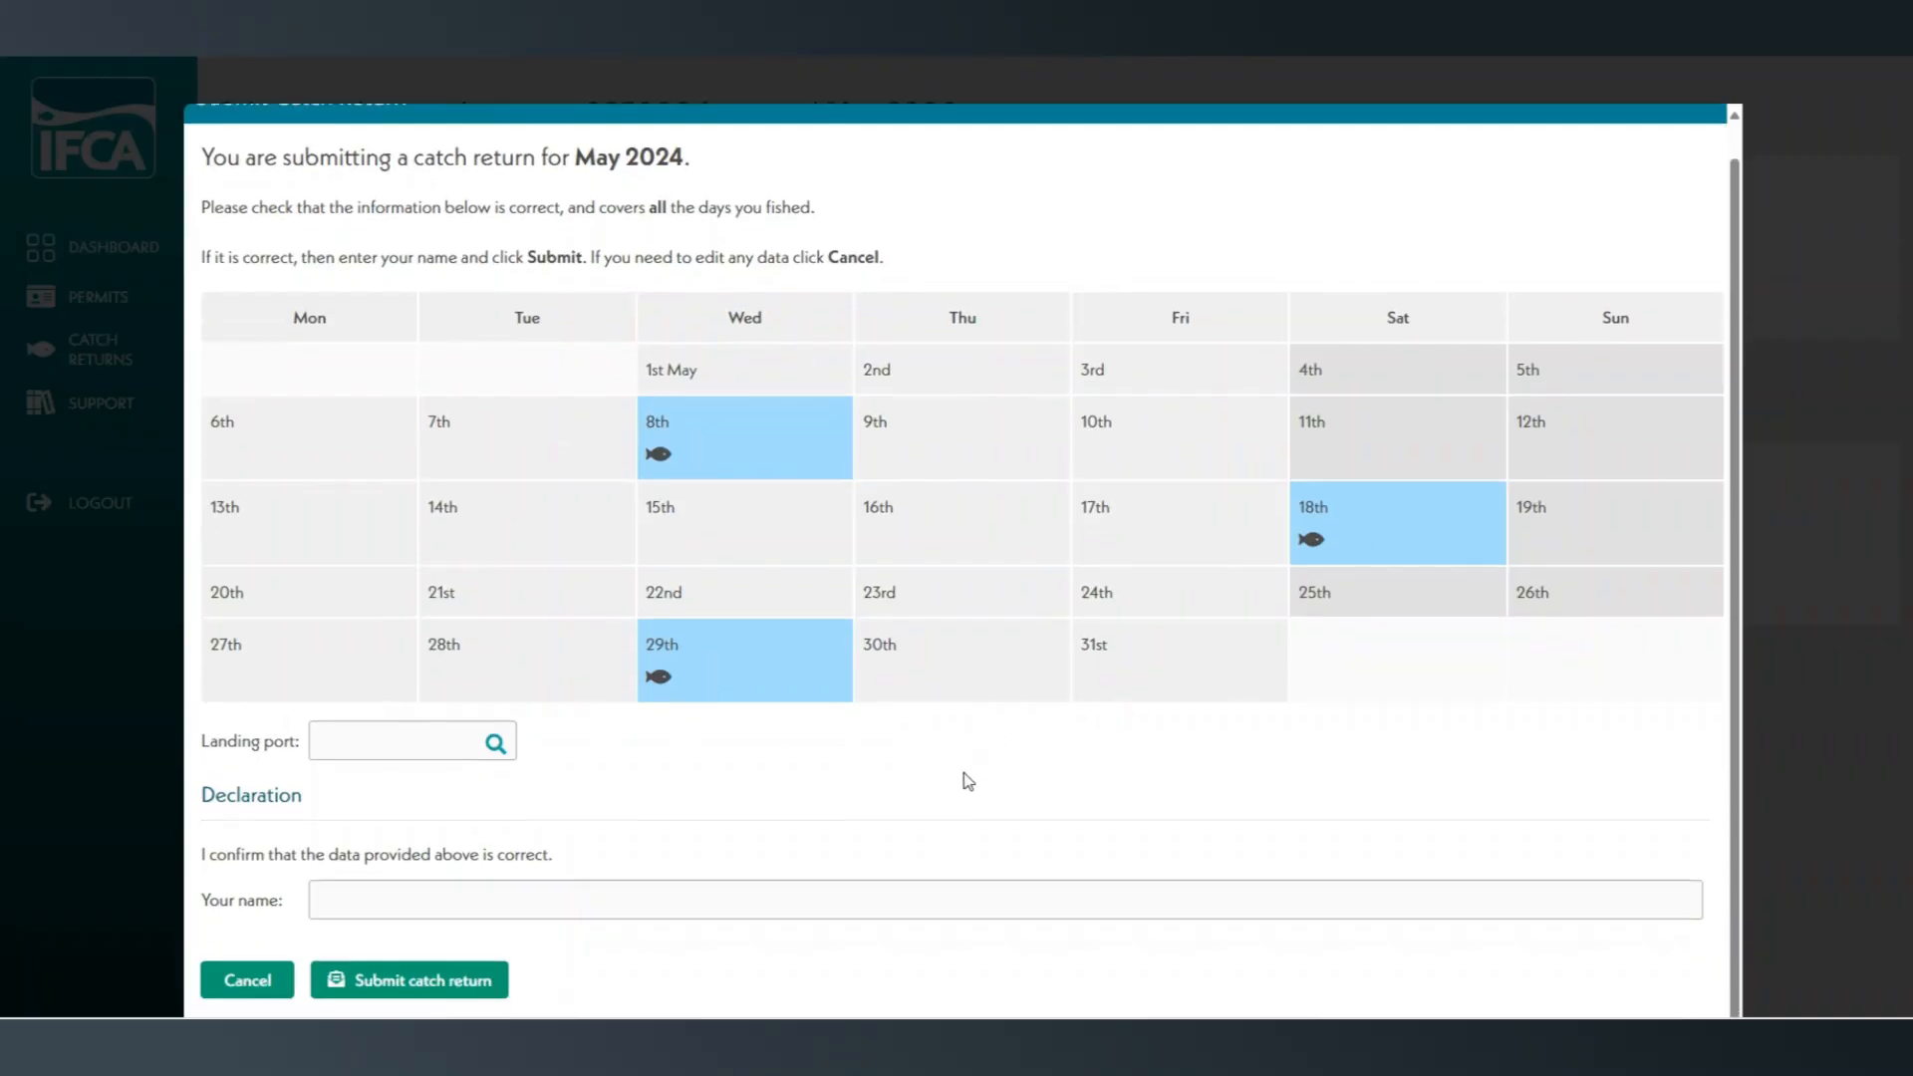
{"action": "left_click", "coordinate": [402, 744]}
{"action": "type", "text": "Whitehaven"}
{"action": "left_click", "coordinate": [404, 786]}
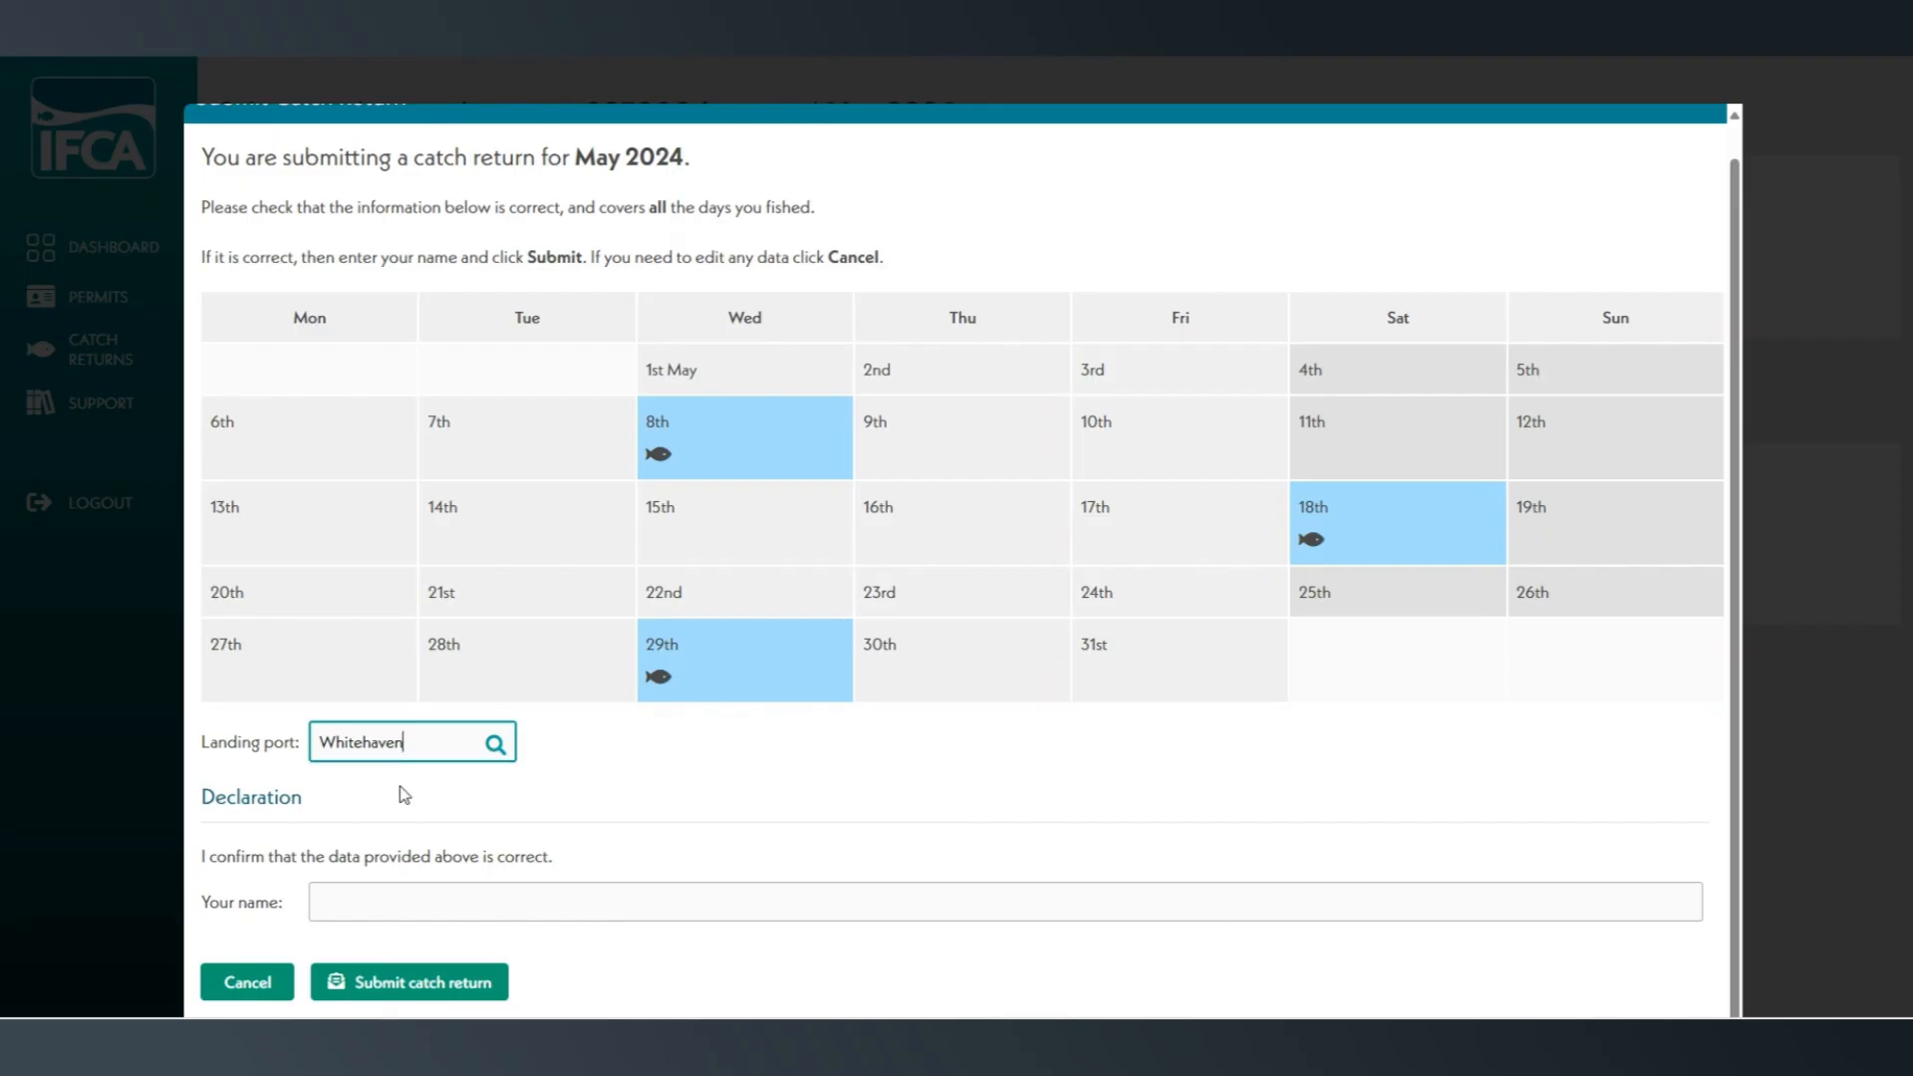
Enter the declarant's name in the declaration and submit the May 2024 catch return.
{"action": "left_click", "coordinate": [434, 906]}
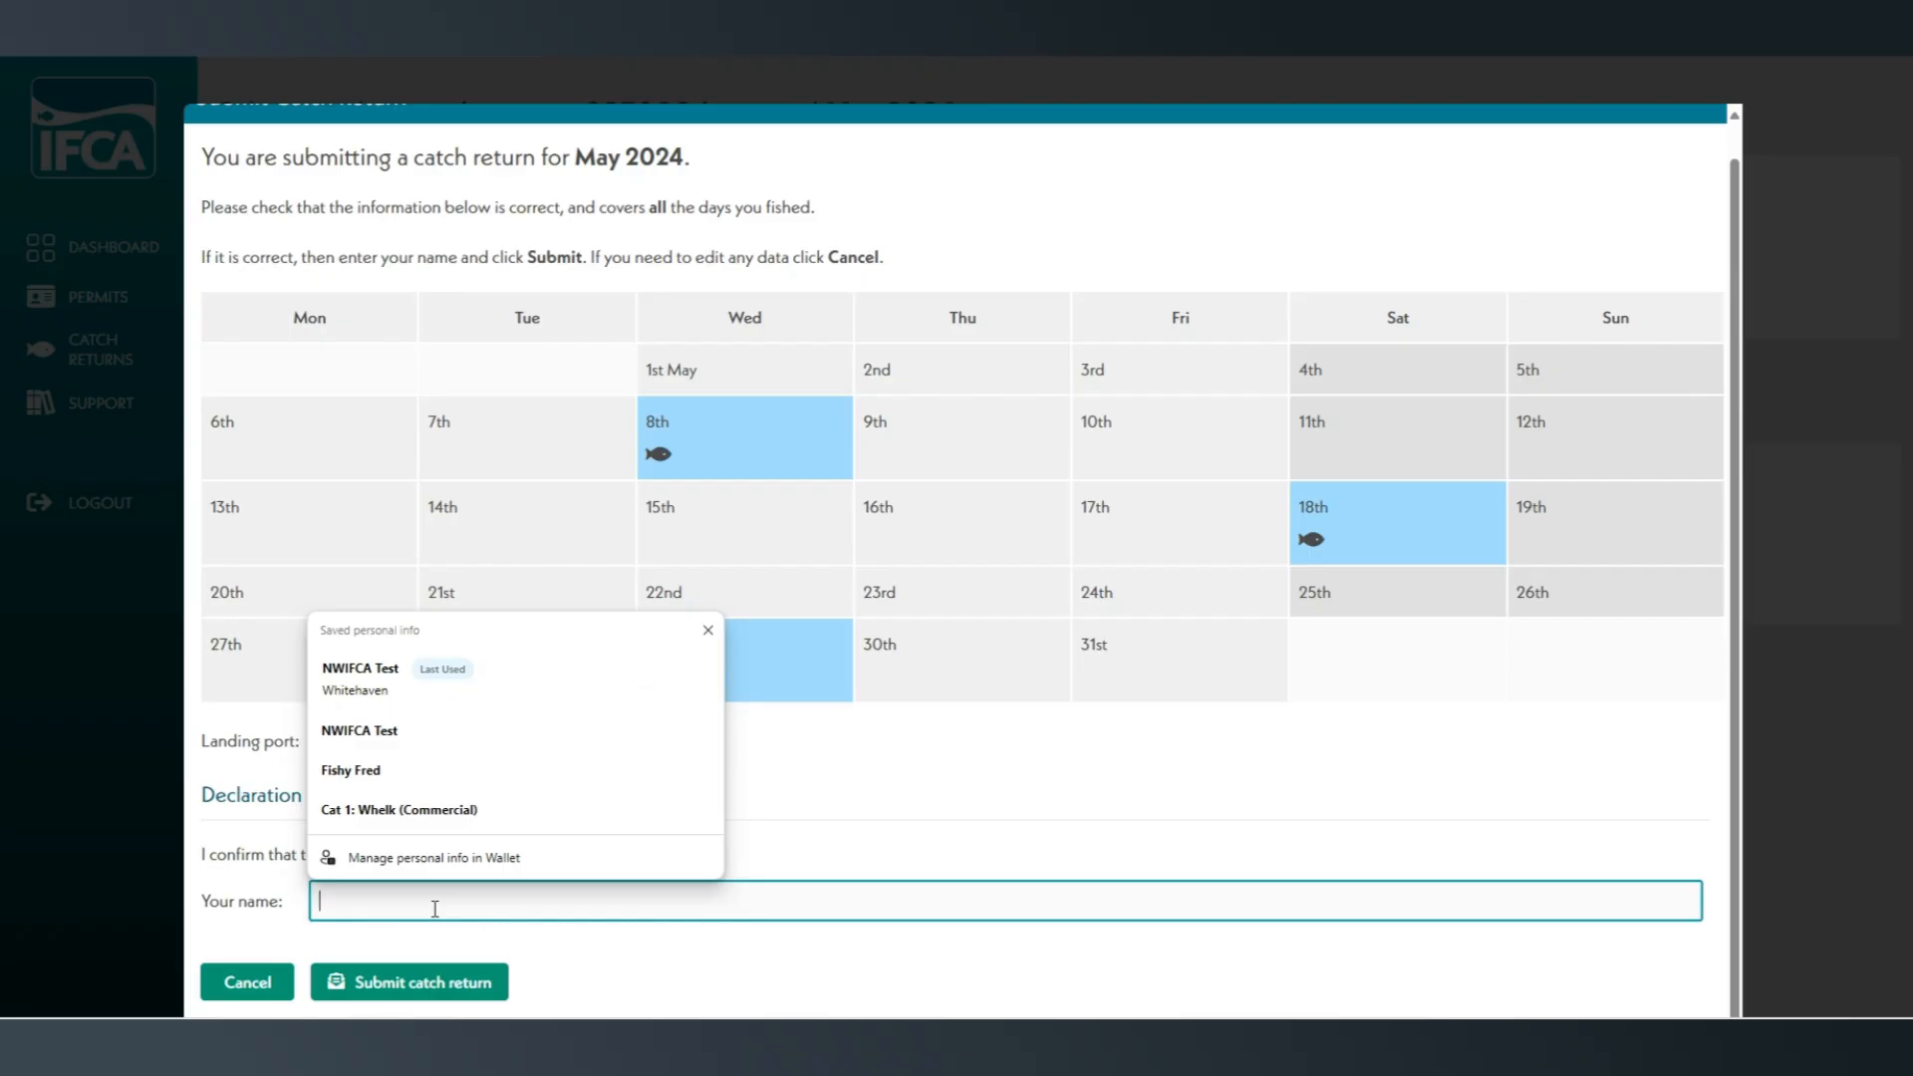
{"action": "type", "text": "NWIFCA "}
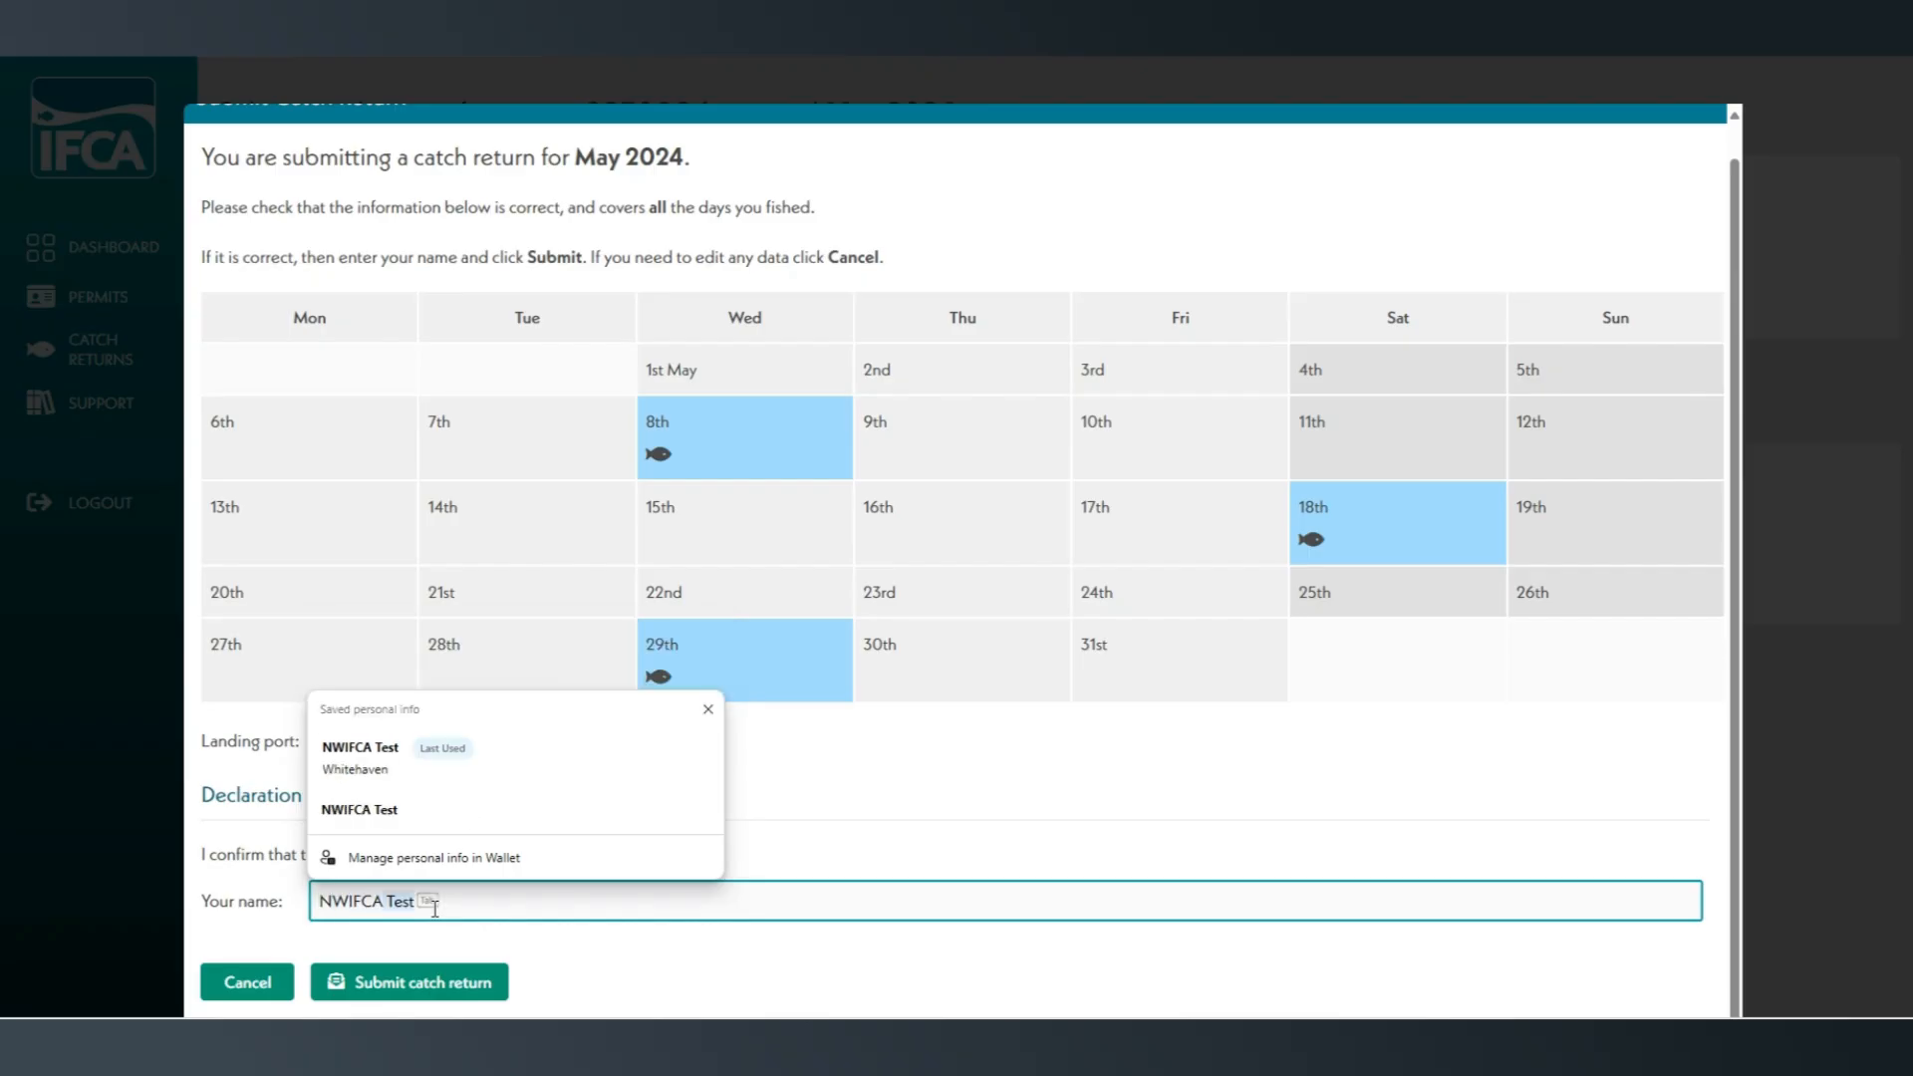
{"action": "type", "text": "Test"}
{"action": "left_click", "coordinate": [650, 965]}
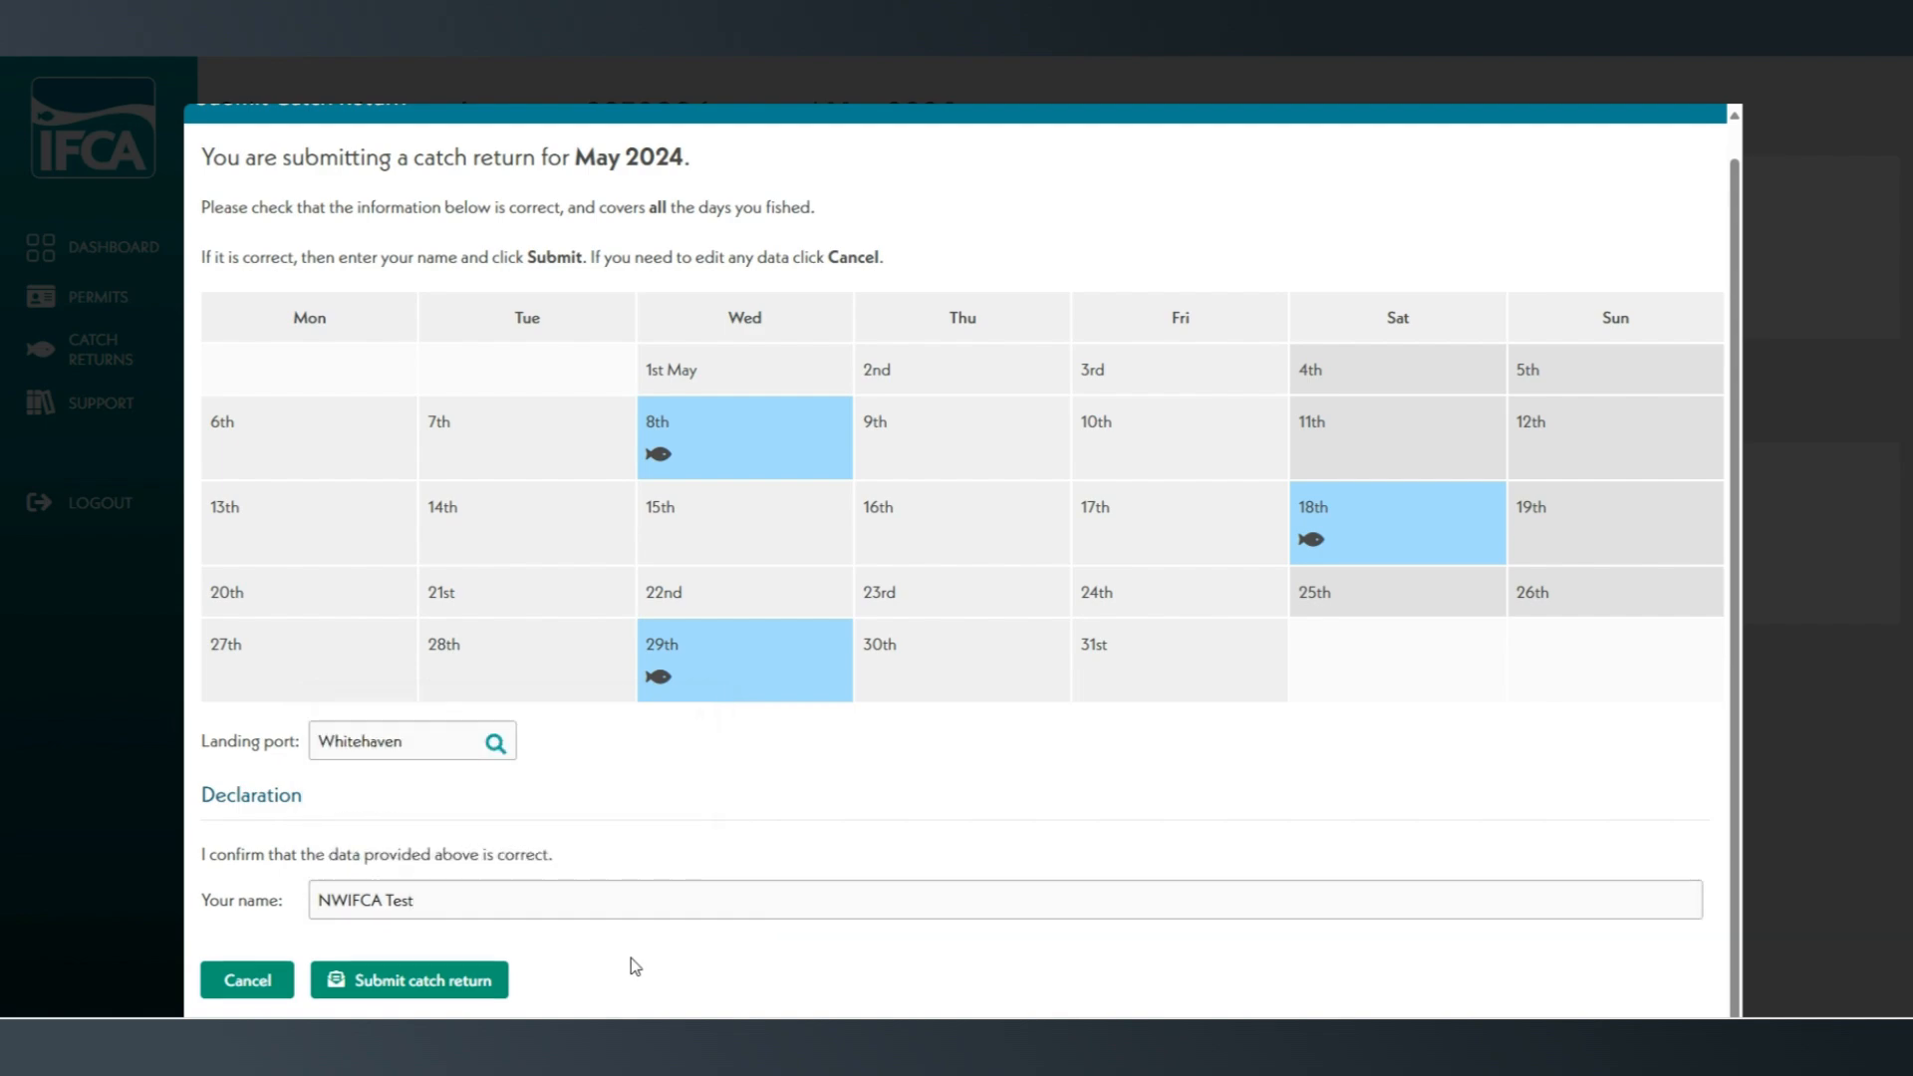
{"action": "left_click", "coordinate": [447, 987]}
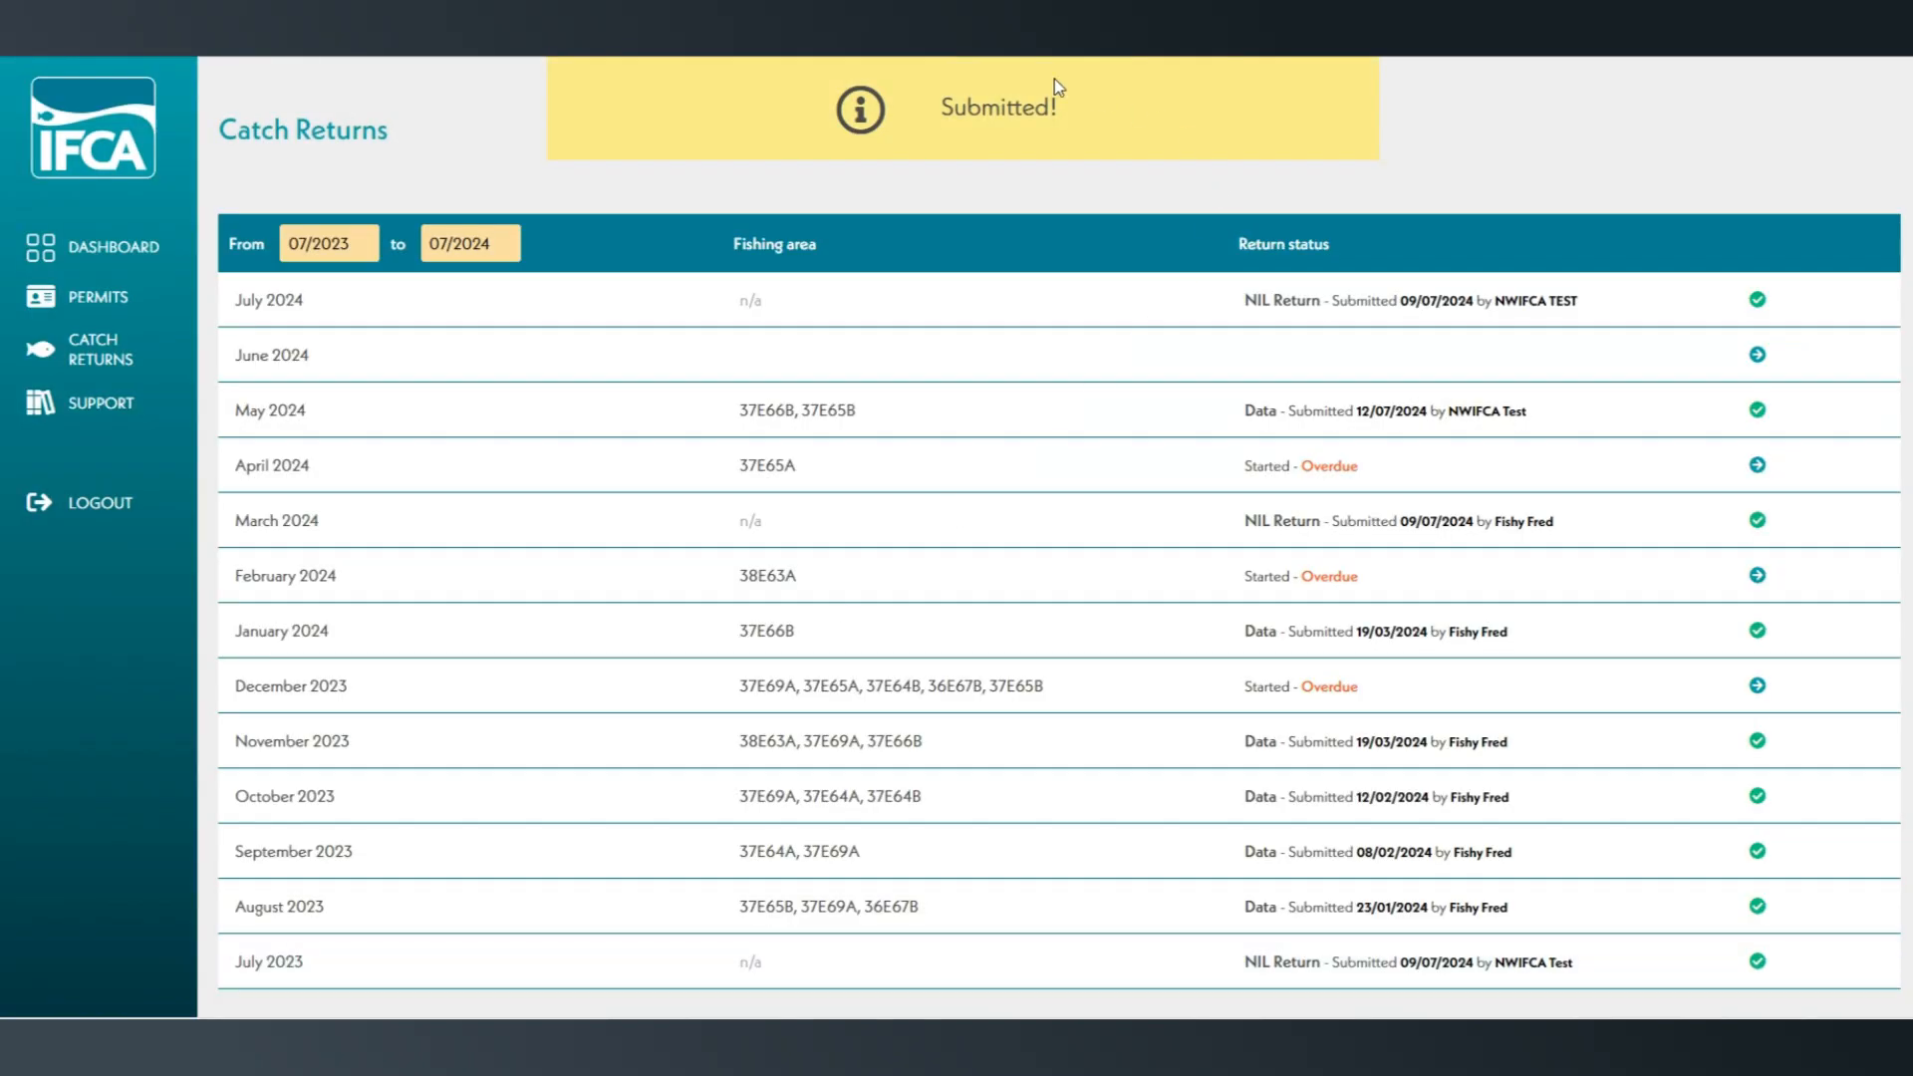